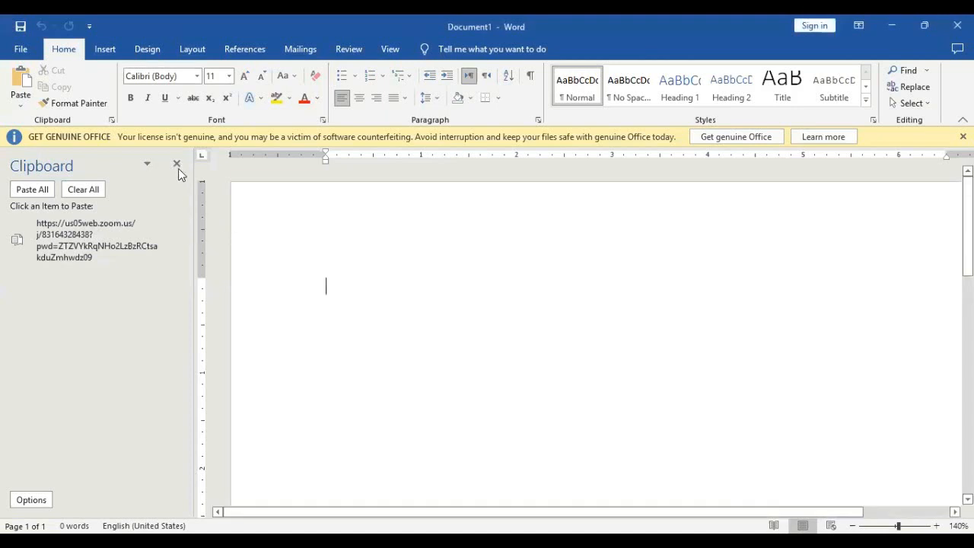
- Close the Clipboard pane, browse the available templates and create a new blank document
left_click(178, 169)
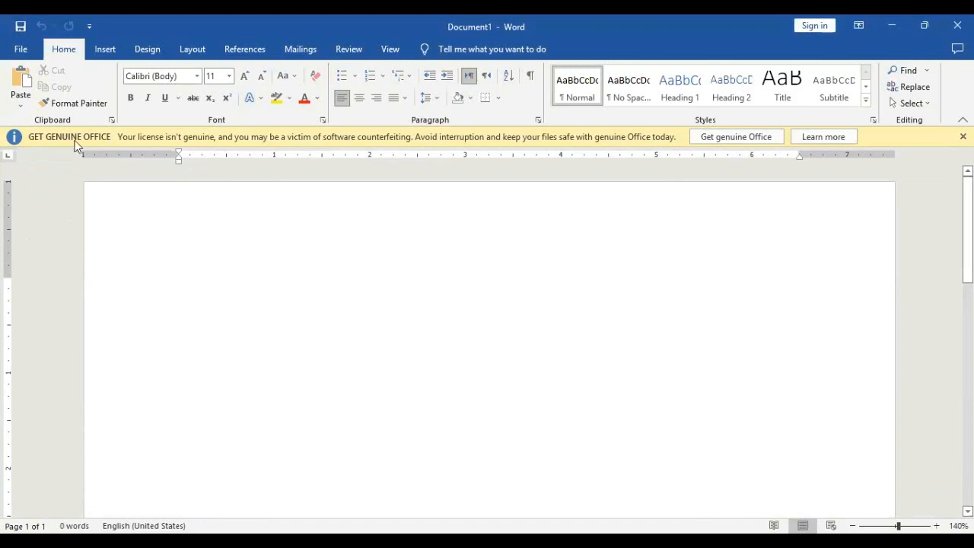
left_click(21, 50)
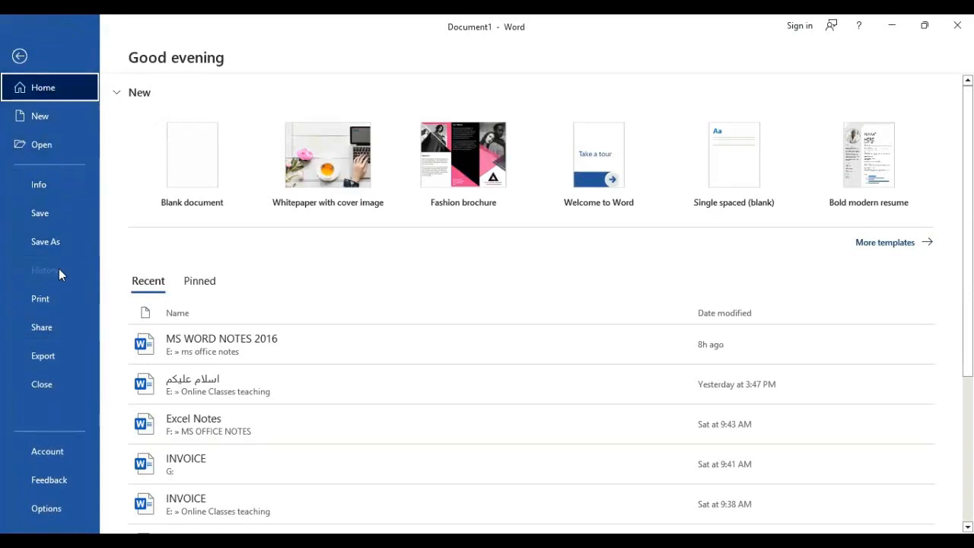
left_click(67, 121)
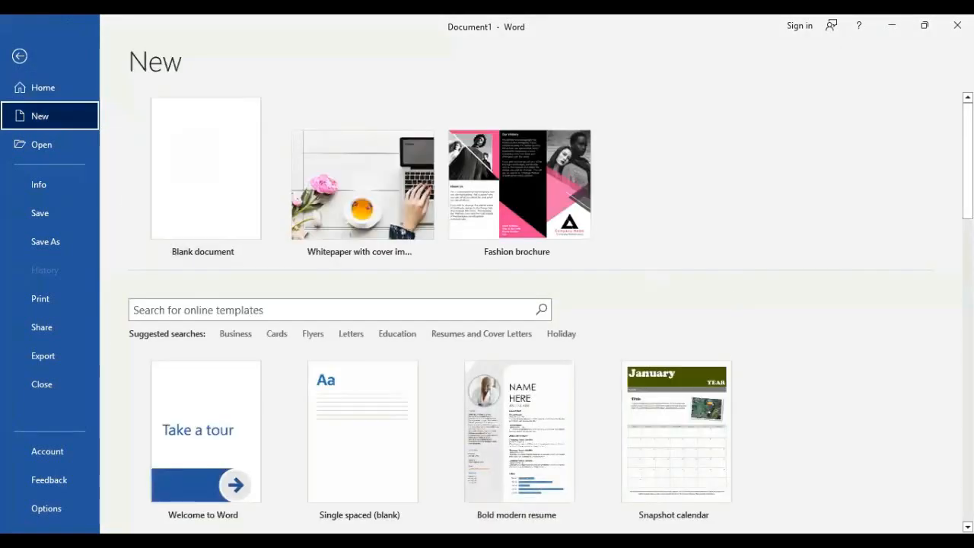
scroll(487, 312, "down", 5)
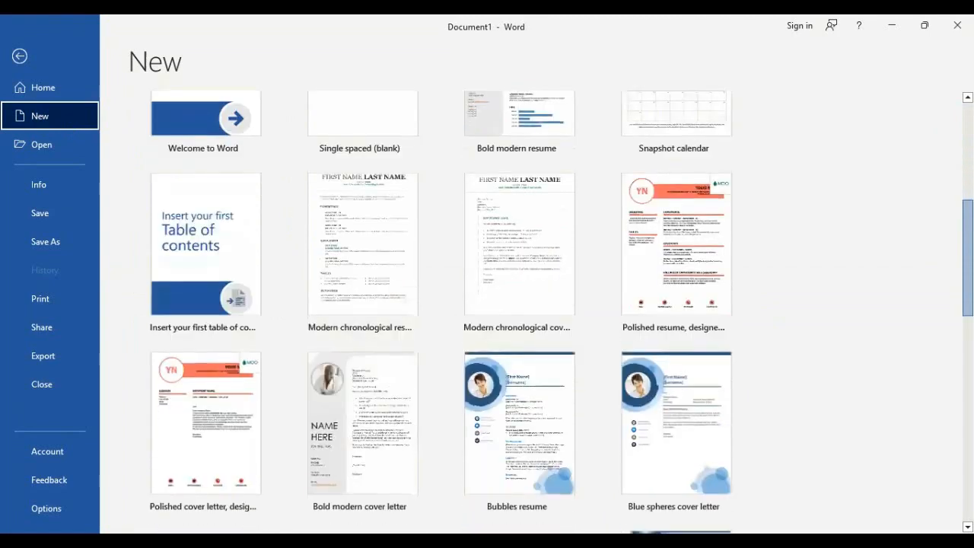
scroll(487, 312, "down", 3)
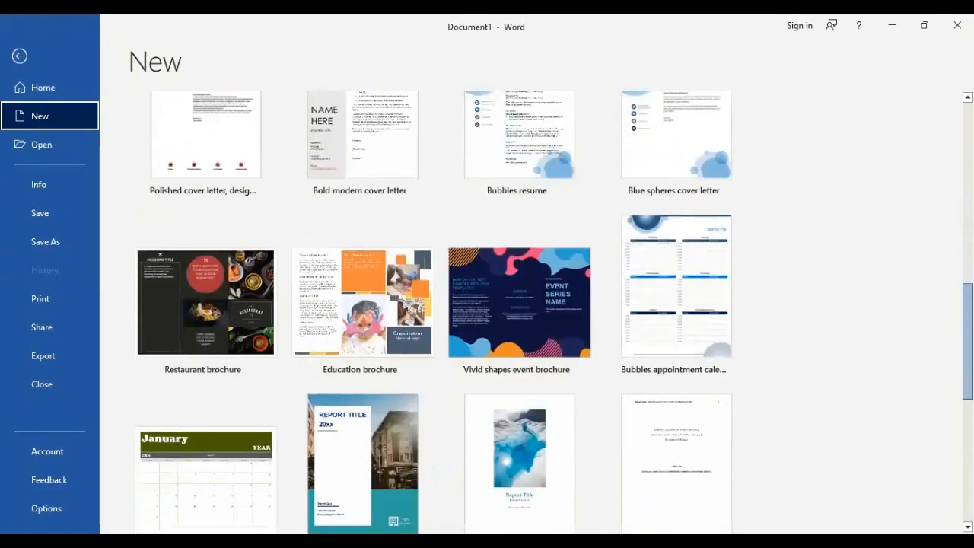
scroll(487, 312, "up", 3)
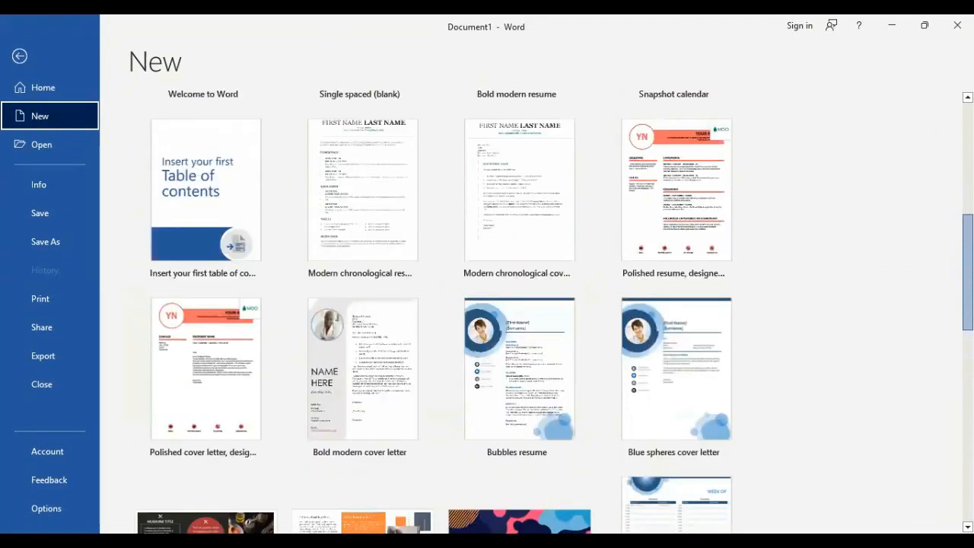
scroll(487, 312, "up", 5)
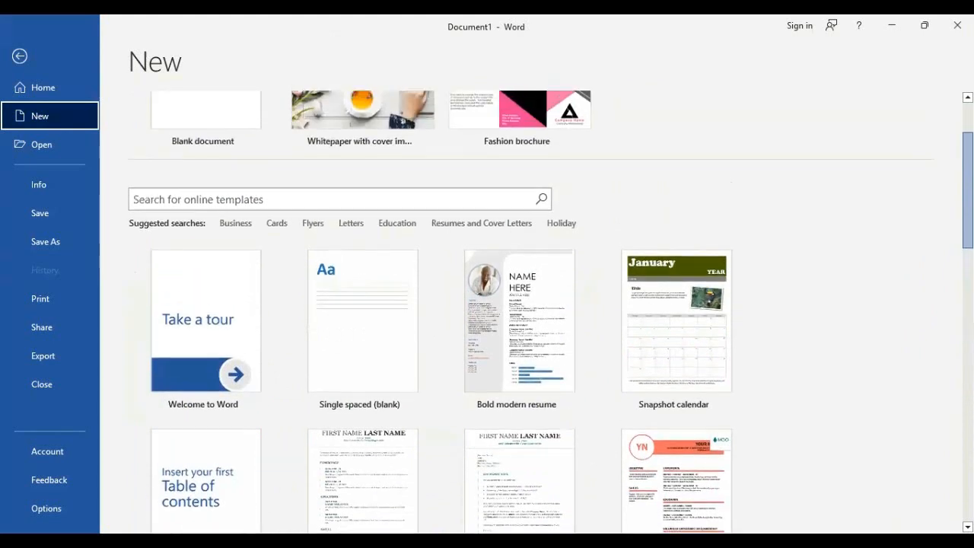
scroll(481, 242, "up", 3)
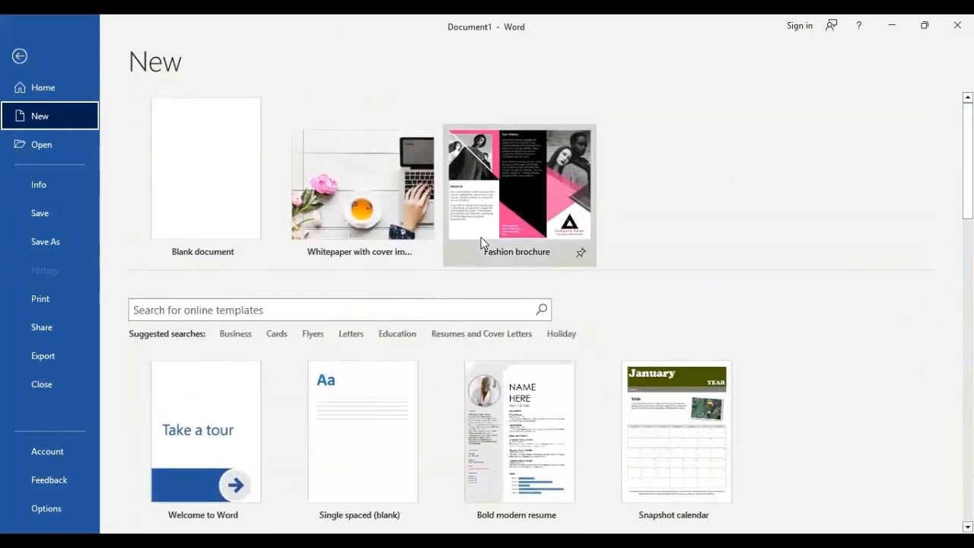
left_click(213, 219)
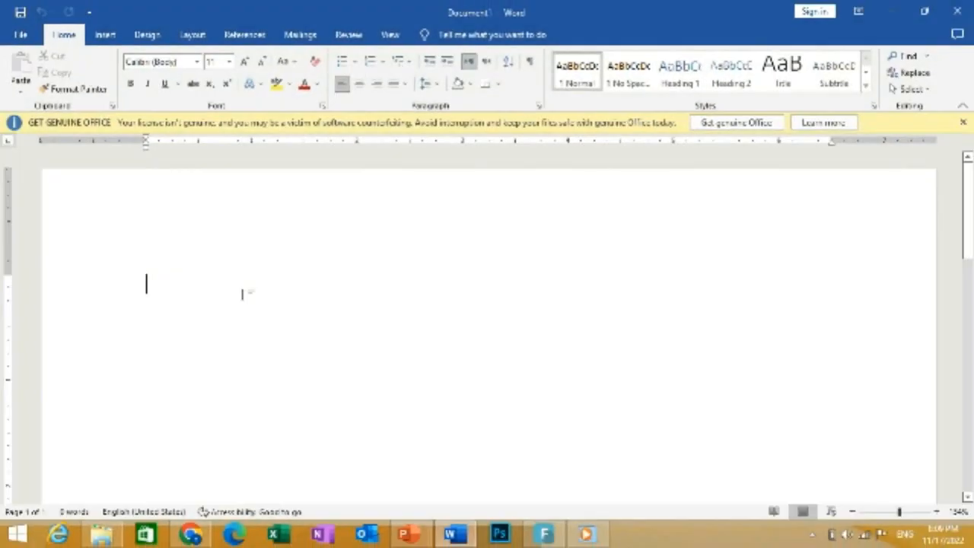
- Fill the blank document with sample paragraphs using the formula =rand()
type("=")
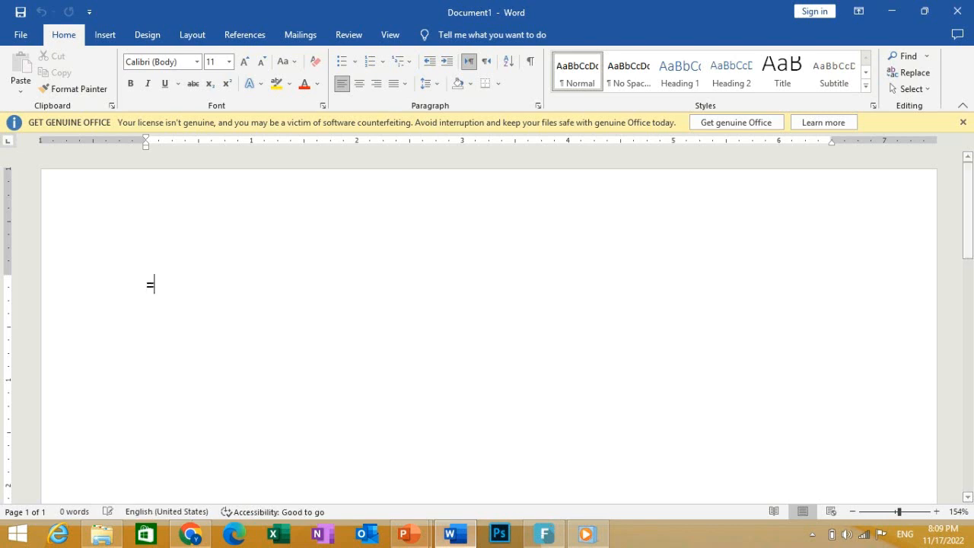
type("rand")
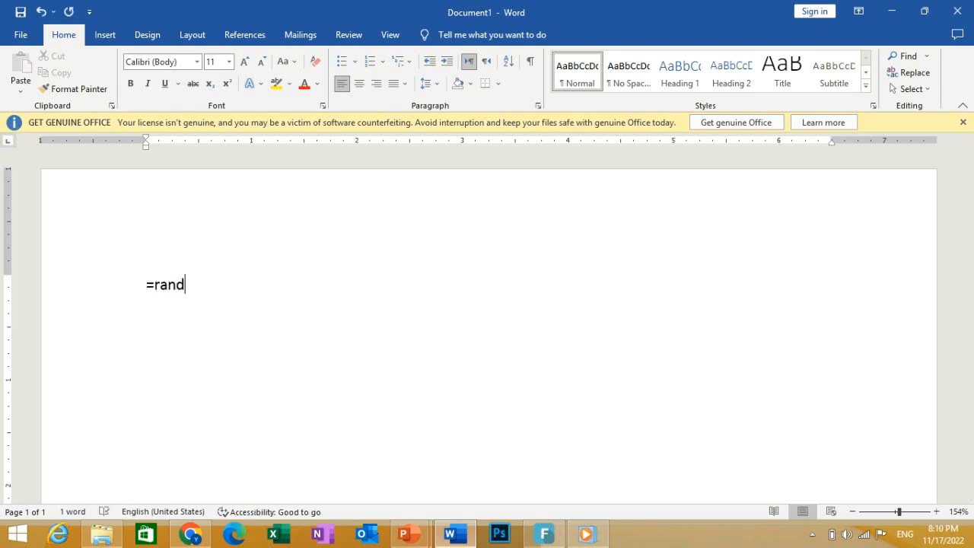
type("()")
key("Return")
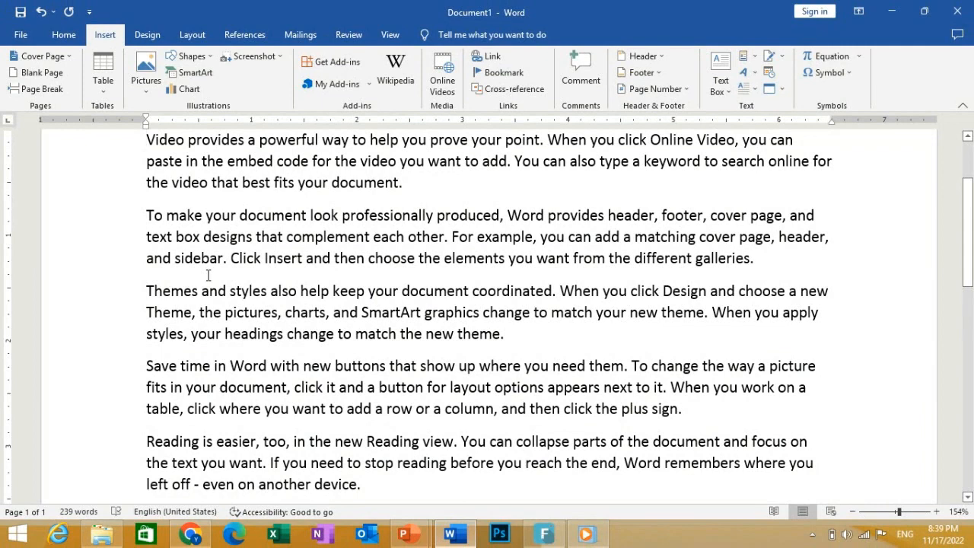
- Save the document to the Desktop as a Word document named "lecture 01"
key("ctrl+s")
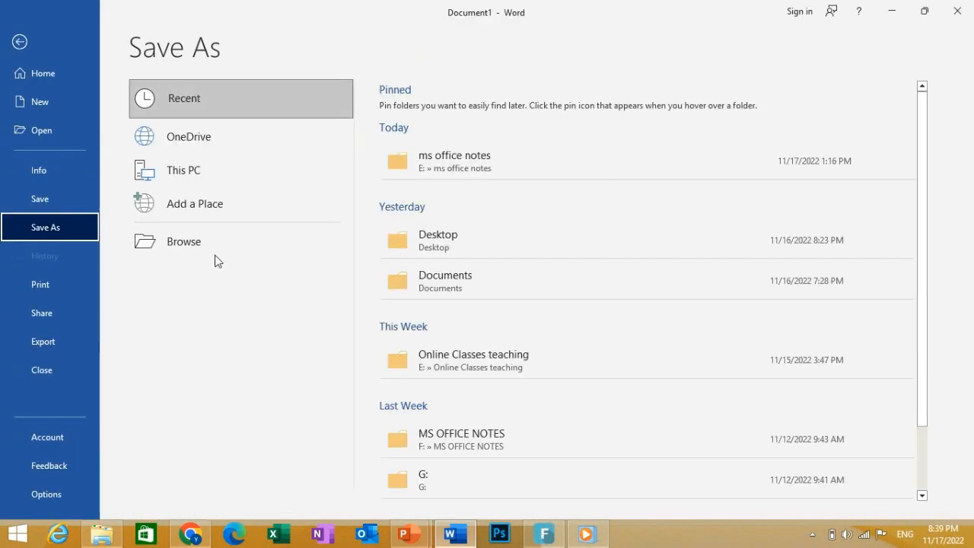
left_click(211, 248)
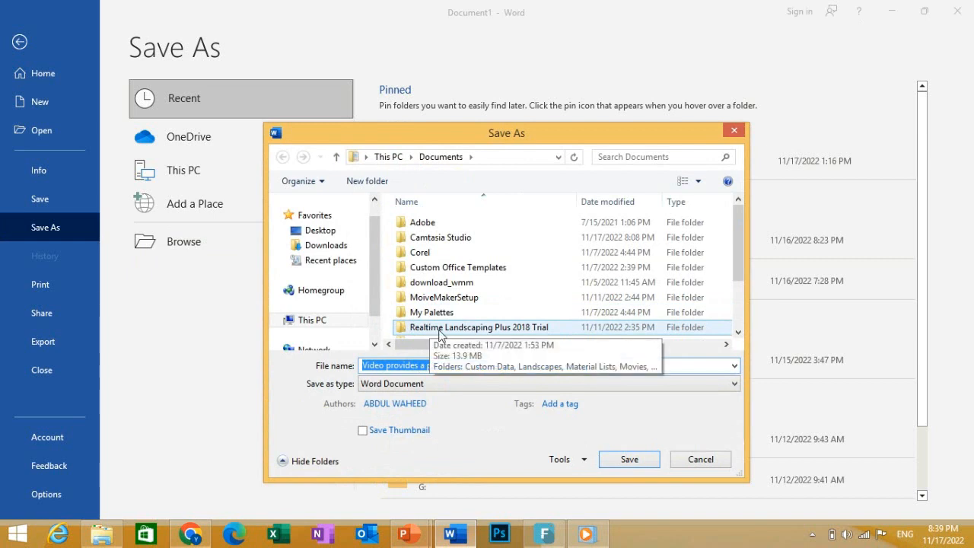
type("lectur")
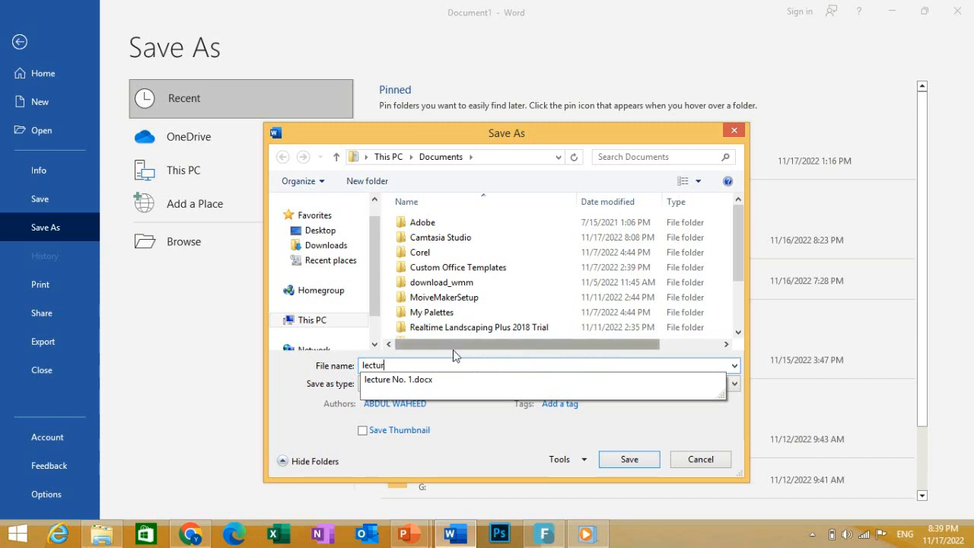
type("e 01")
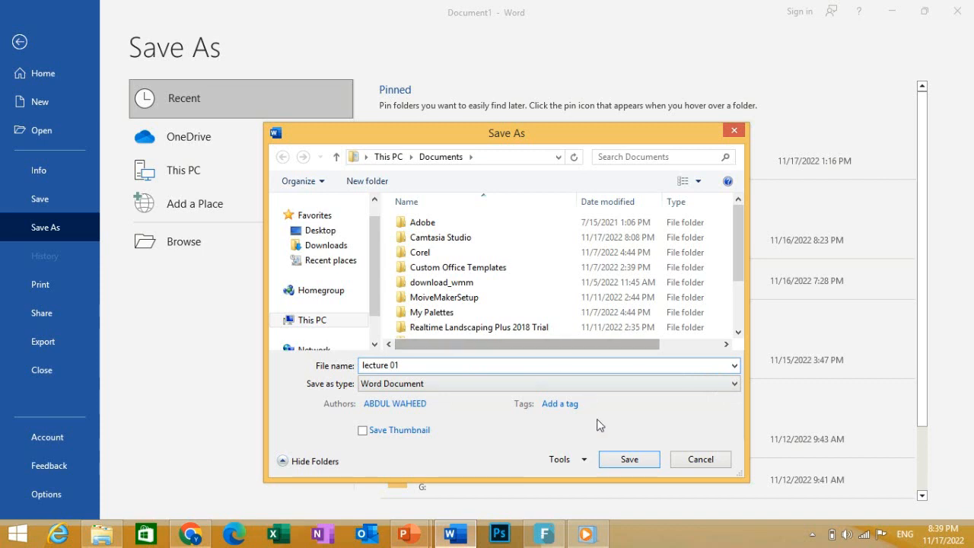
left_click(318, 232)
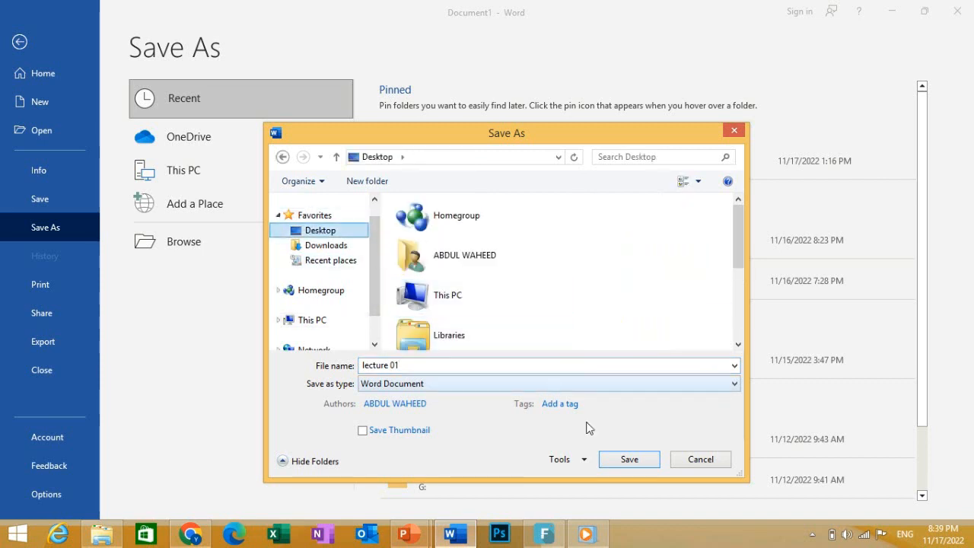
left_click(629, 459)
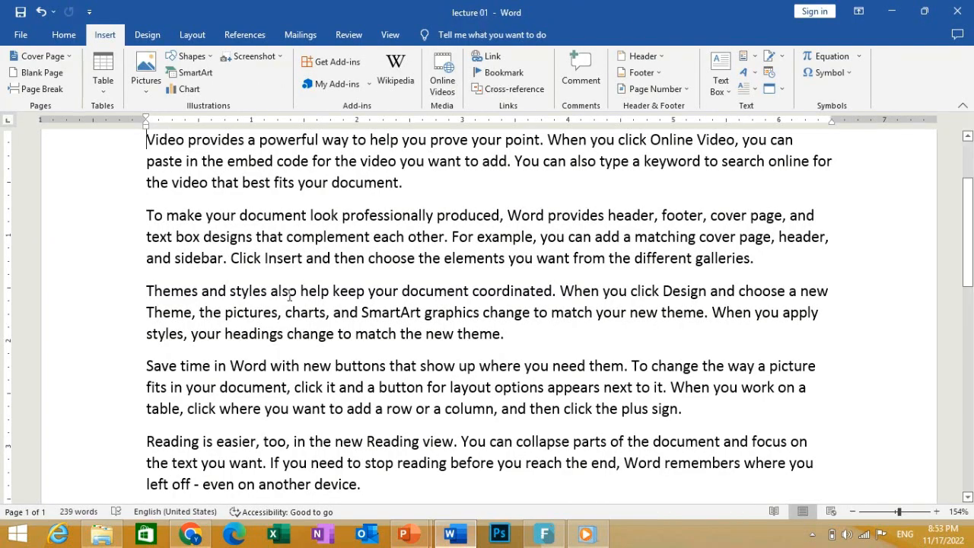
- Close the current document and reopen "lecture 01" from the recent documents
key("ctrl+w")
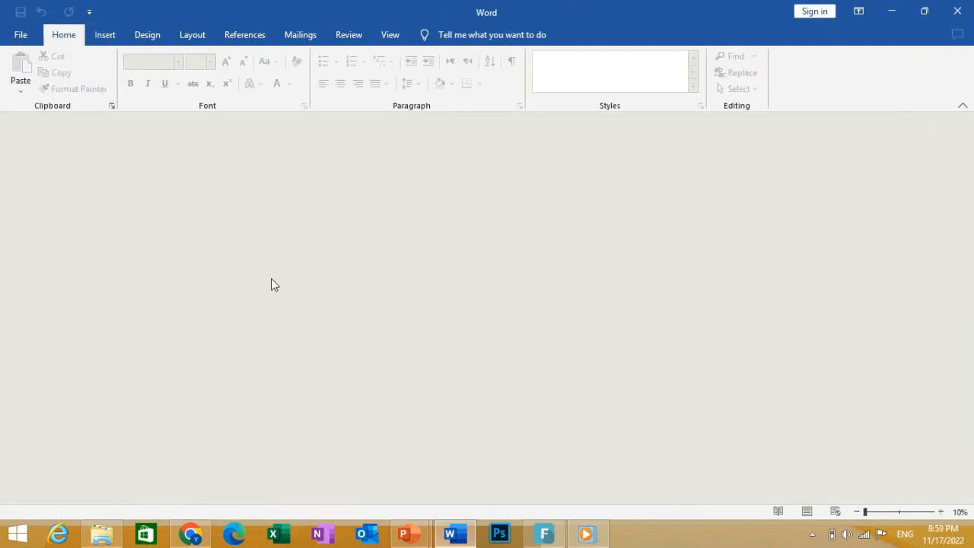
key("ctrl+o")
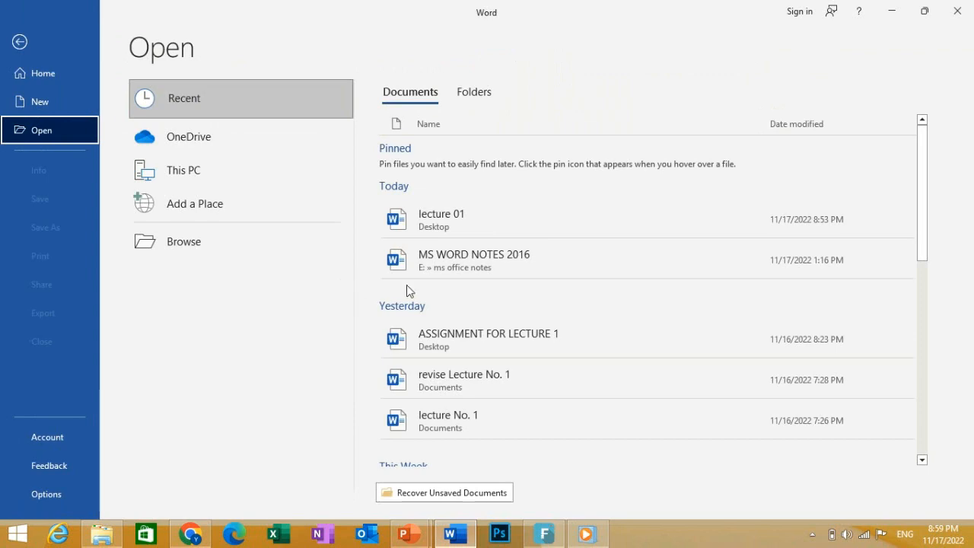
left_click(484, 220)
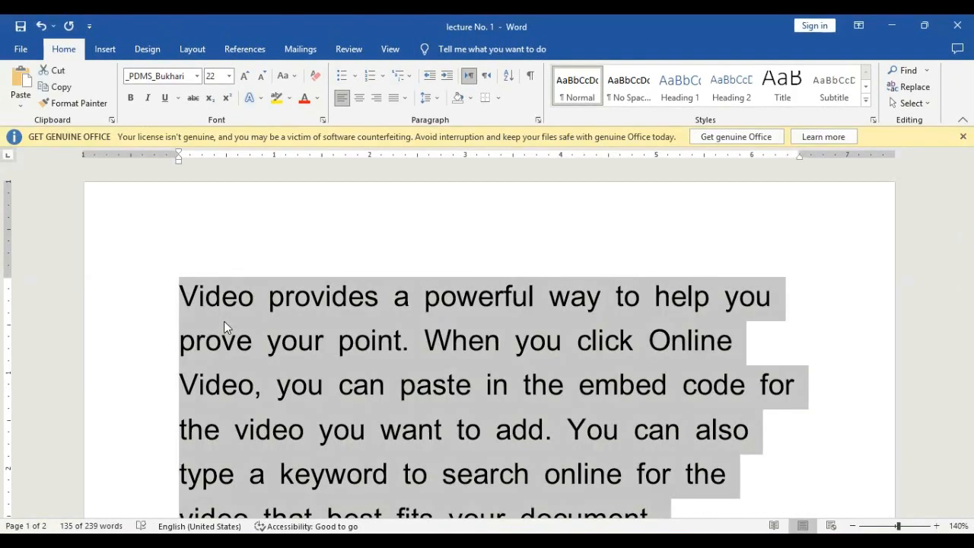
- Save a copy of "lecture No. 1" in Documents under the name "revise Lecture No. 1"
key("F12")
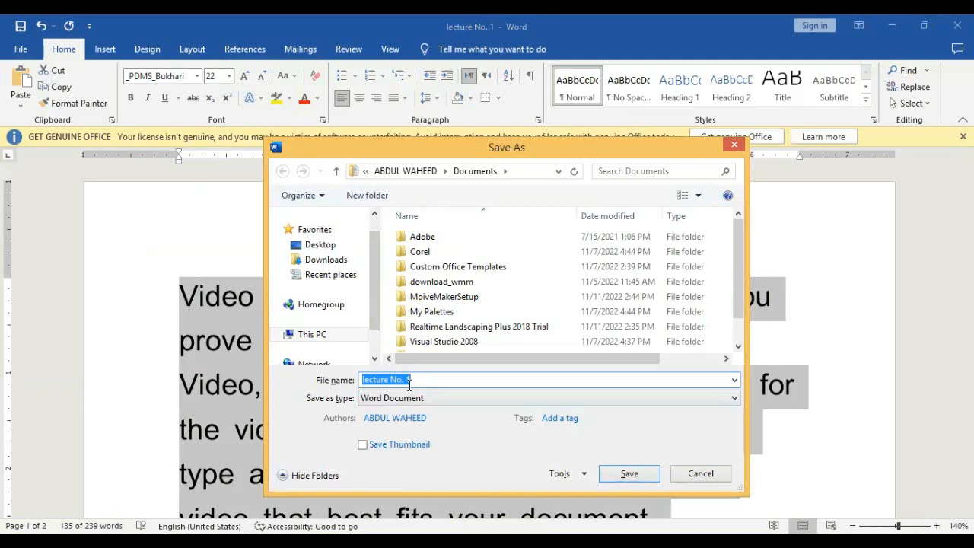
type("revise ")
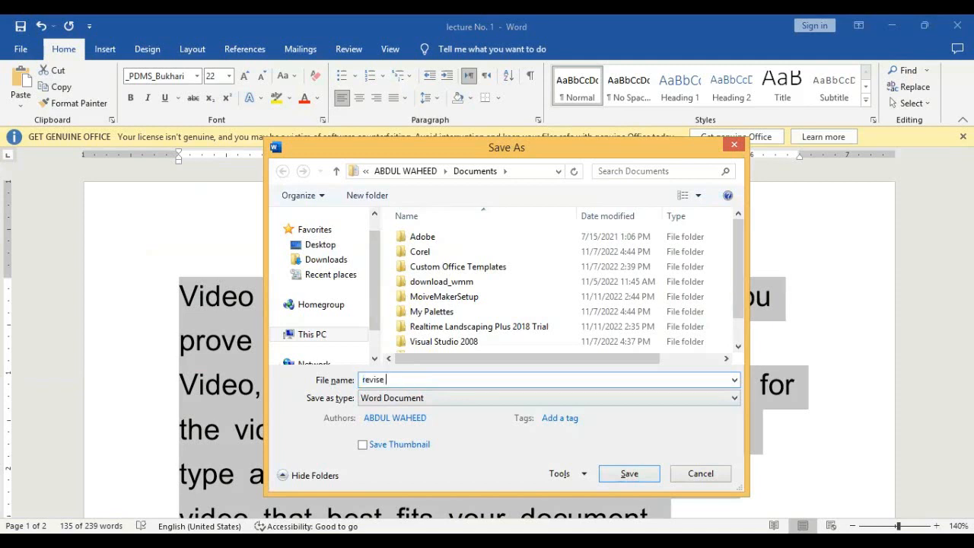
type("Lecture No. 1")
left_click(637, 475)
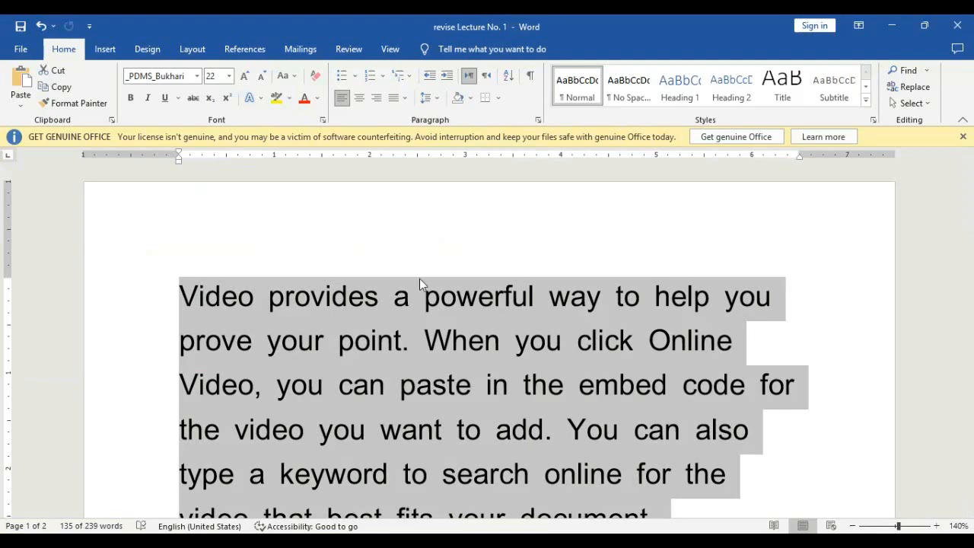
- Choose HP DeskJet 2130 series as the printer in the print settings and return to the document
left_click(549, 125)
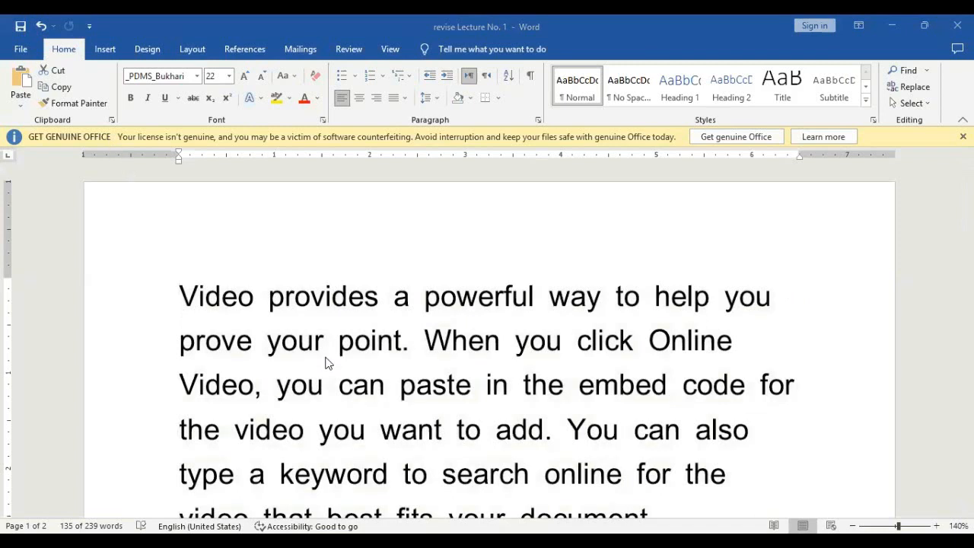
left_click(394, 435)
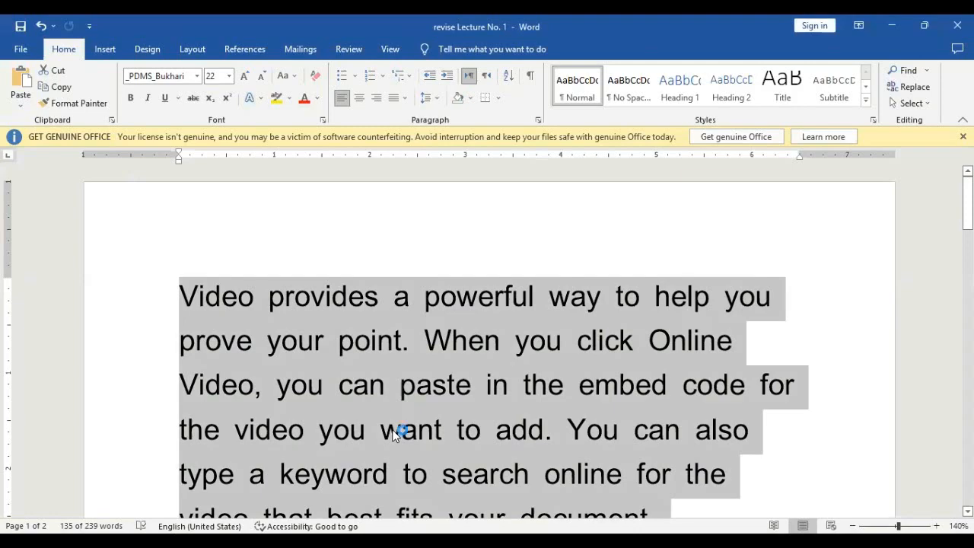
key("ctrl+p")
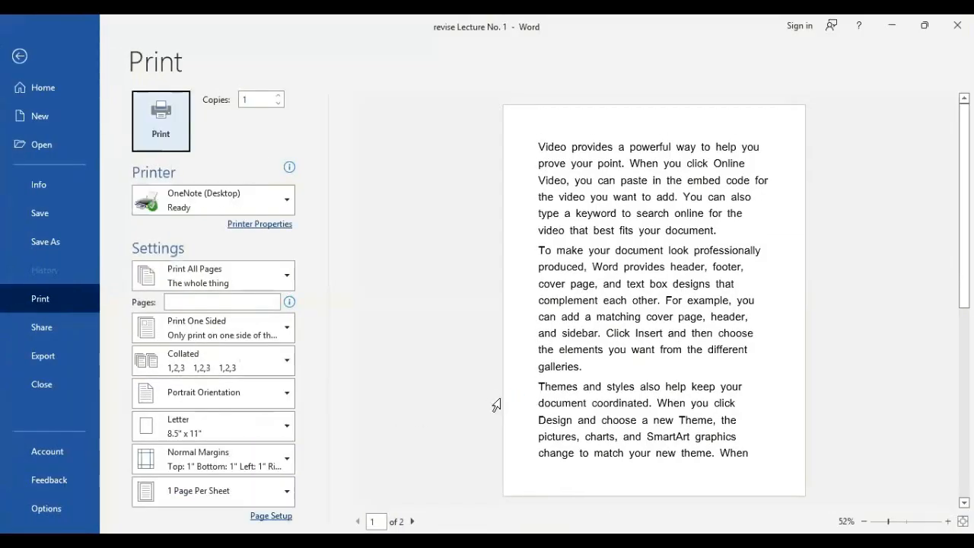
left_click(247, 209)
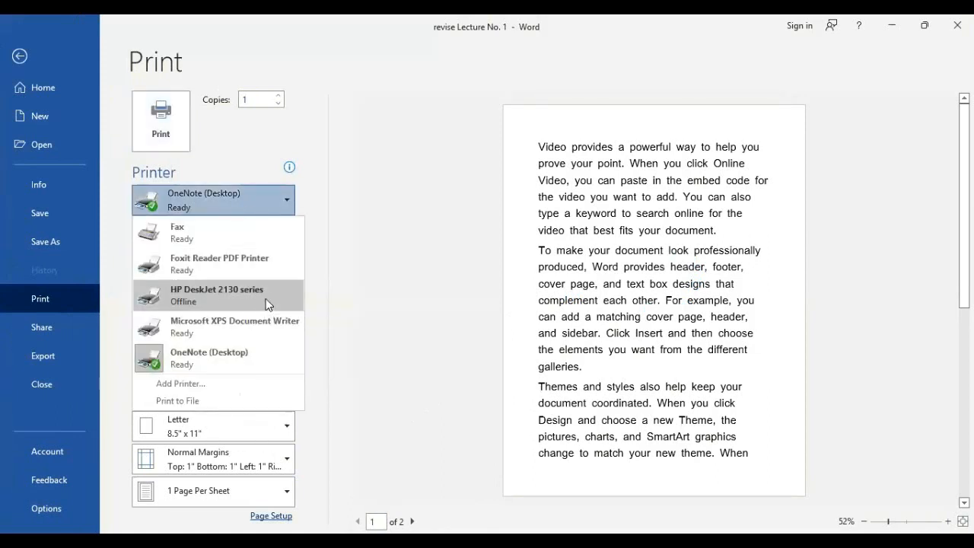
key("Return")
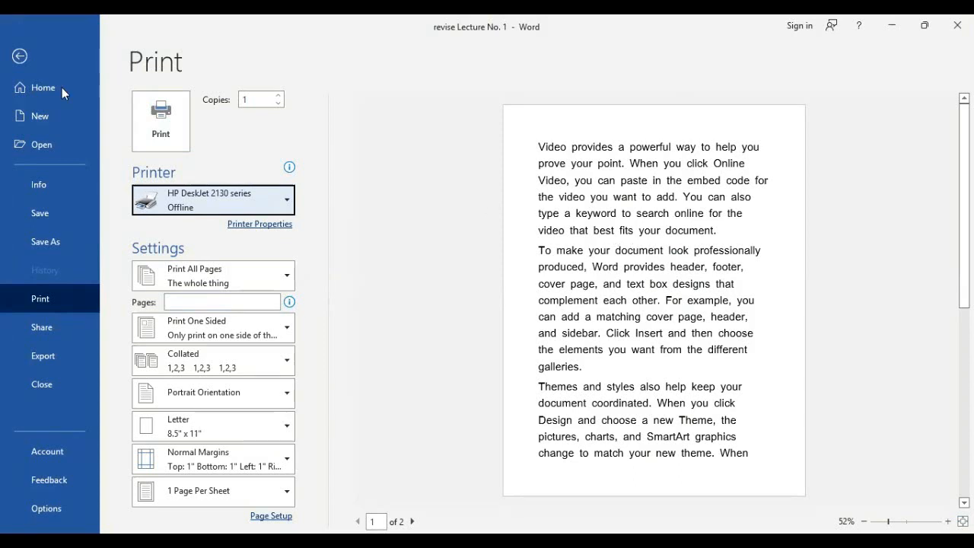
left_click(19, 56)
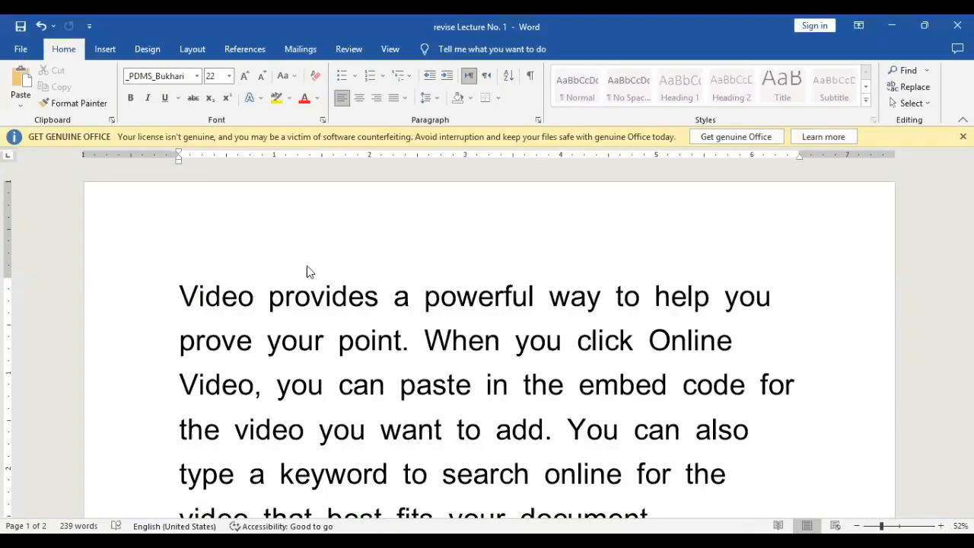
- Try deleting the opening "Video provides" paragraph, undo the deletion, and cut the paragraph to the clipboard instead
key("ctrl+a")
left_click(402, 390)
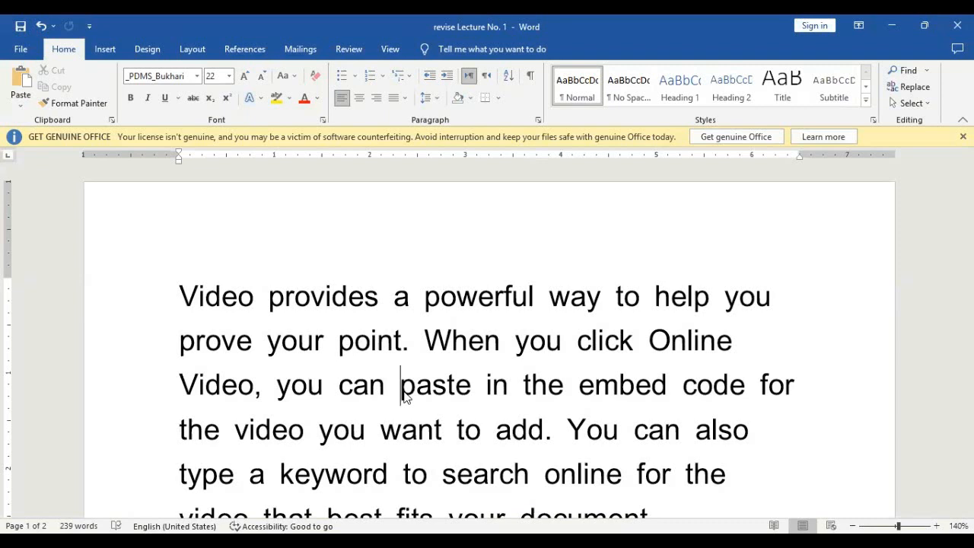
left_click(174, 277)
key("ctrl+shift+Down")
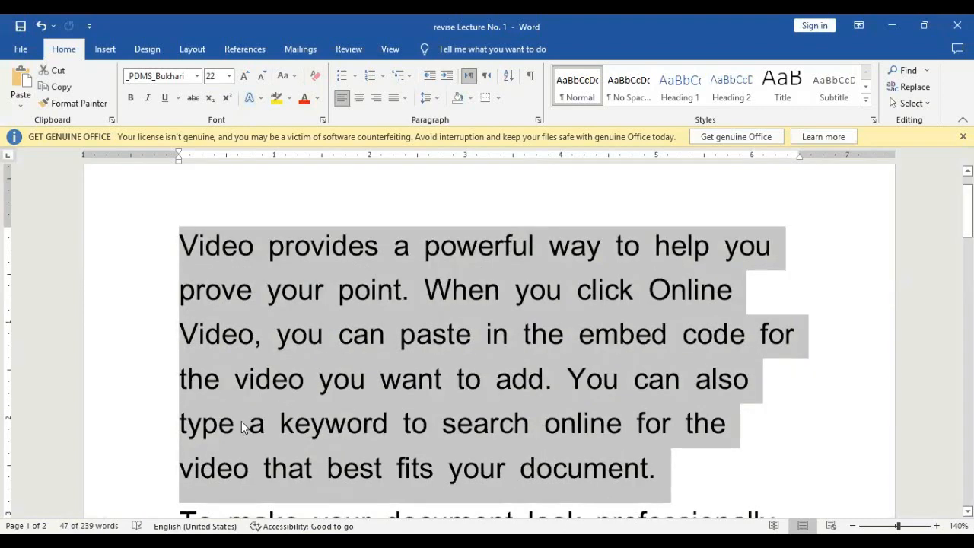
key("Delete")
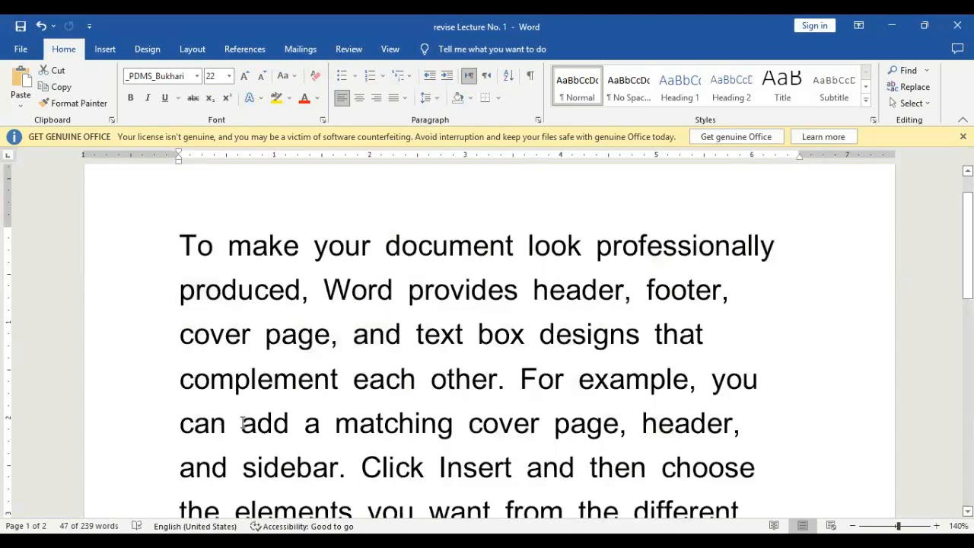
key("ctrl+z")
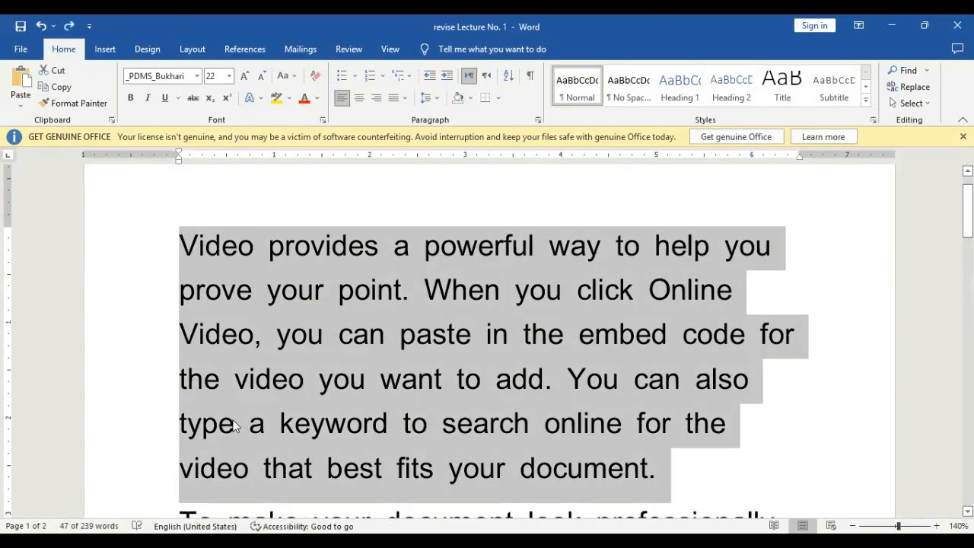
left_click(54, 72)
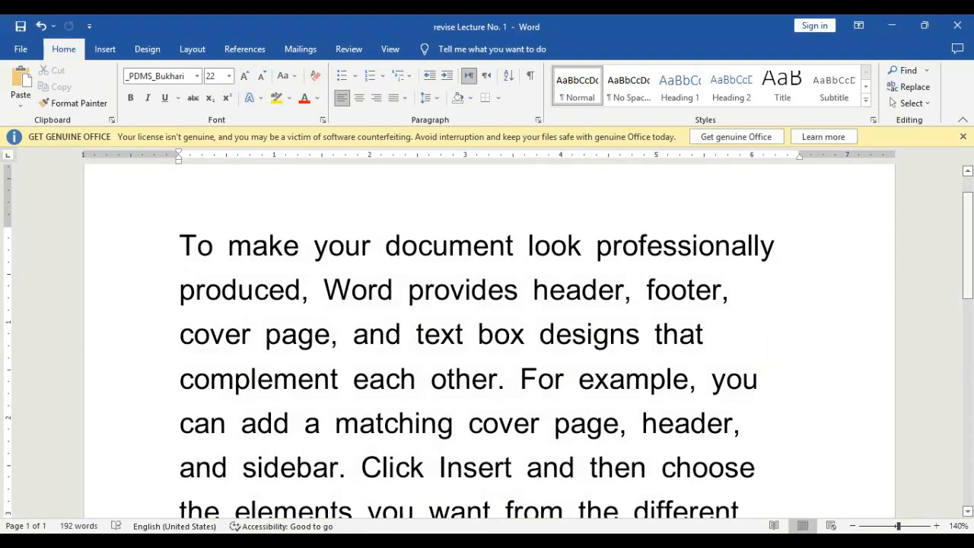
- Paste the cut "Video provides" paragraph on the blank line at the document's end, undoing and redoing the paste
left_click_drag(968, 245, 968, 322)
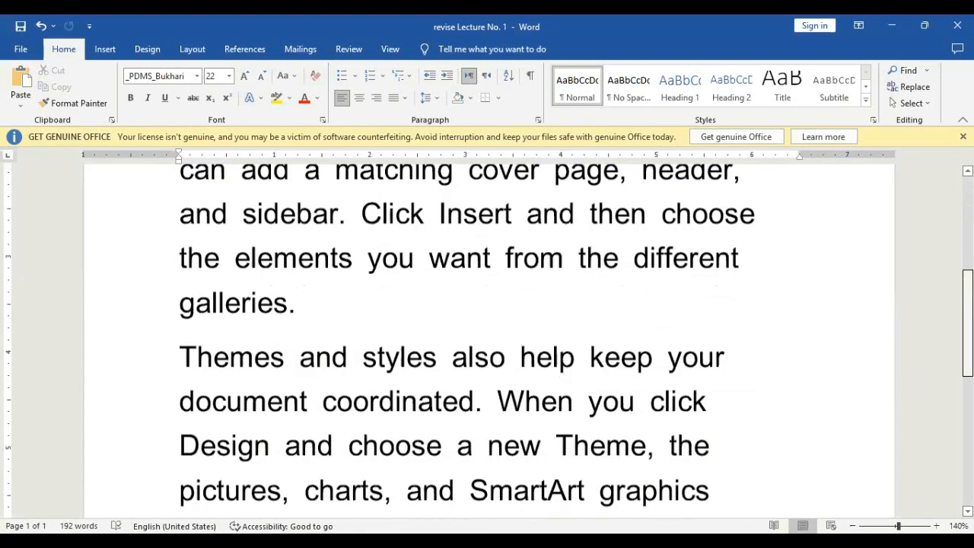
scroll(487, 398, "down", 6)
left_click(433, 376)
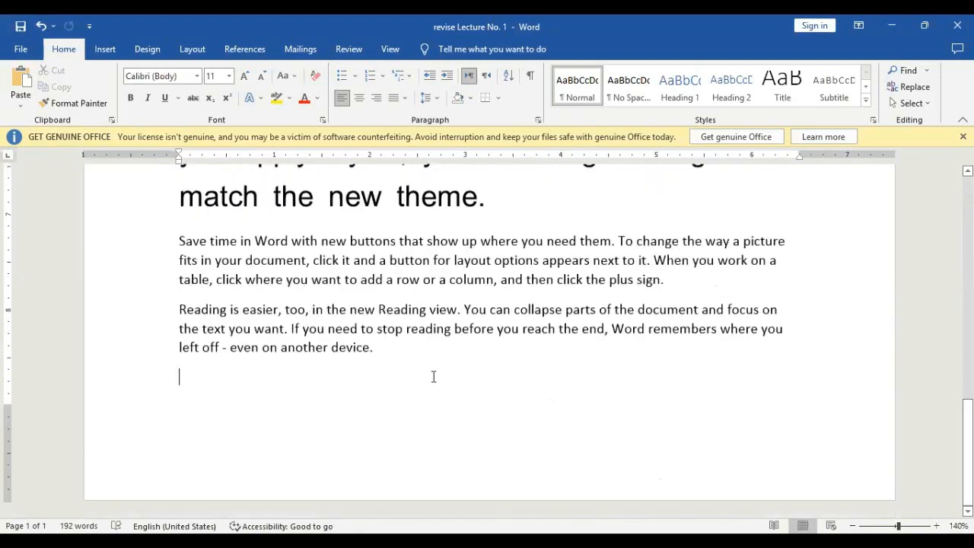
left_click(16, 80)
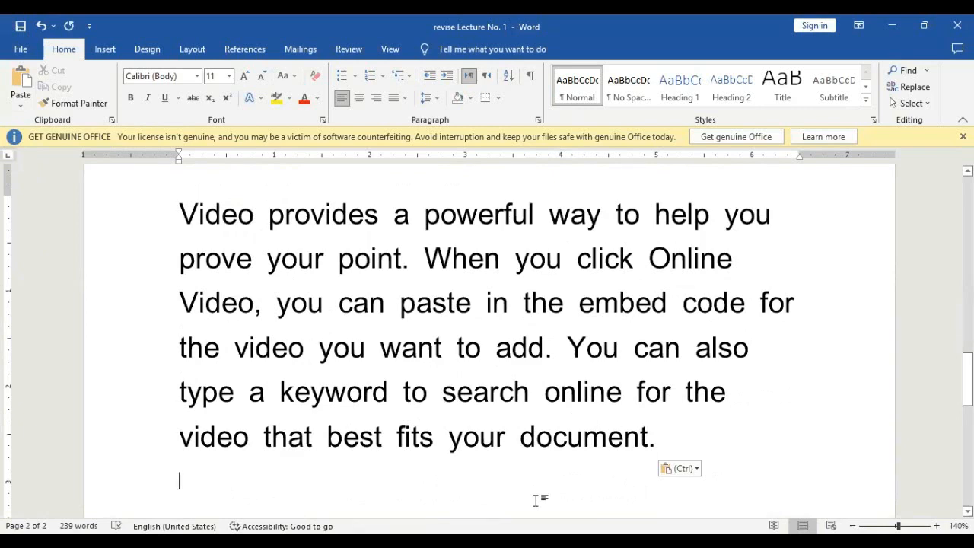
key("ctrl+z")
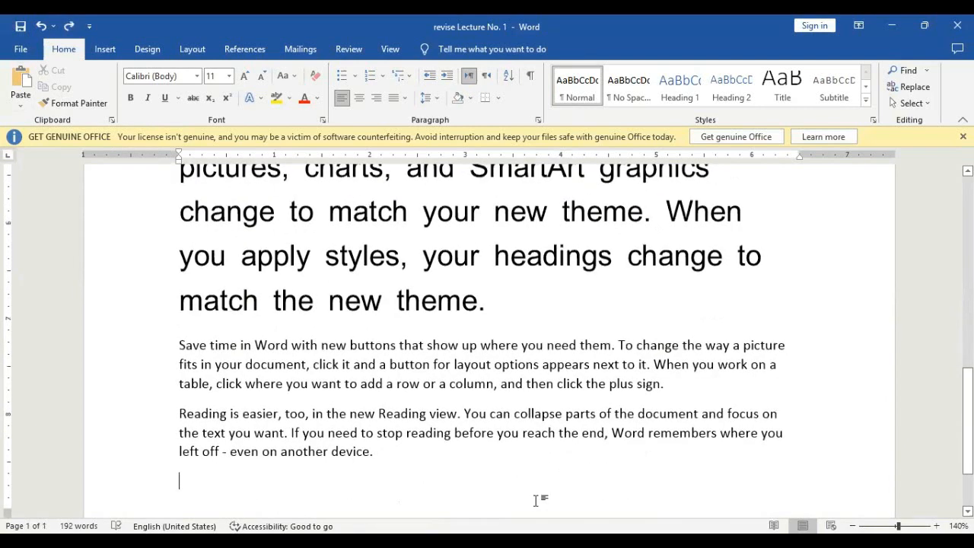
key("ctrl+y")
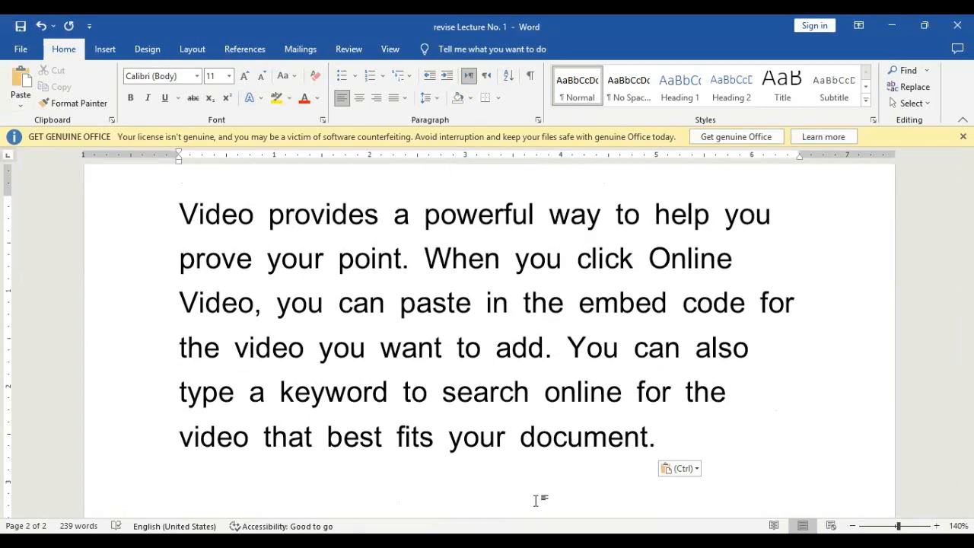
- Copy the pasted "Video provides" paragraph and paste two more copies of it below at the document's end
left_click_drag(663, 443, 187, 223)
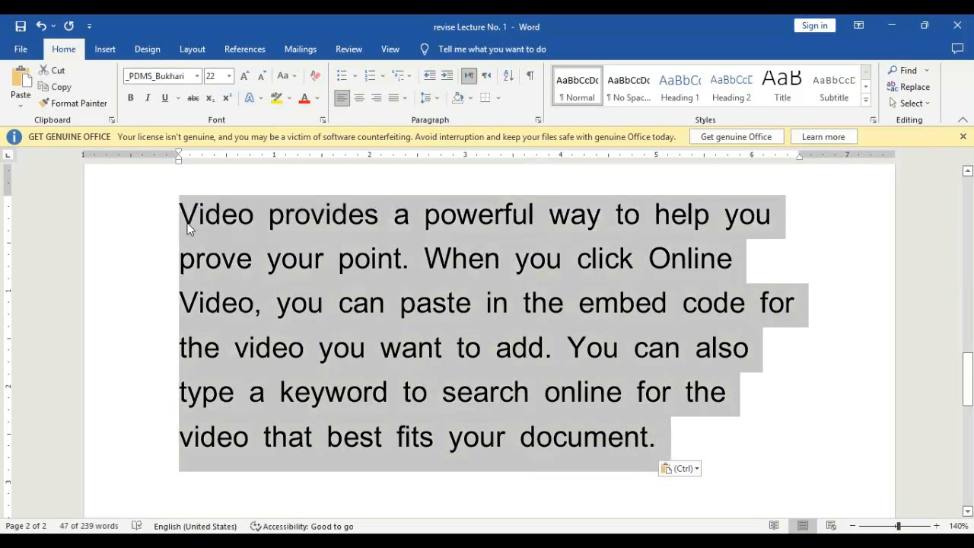
key("ctrl")
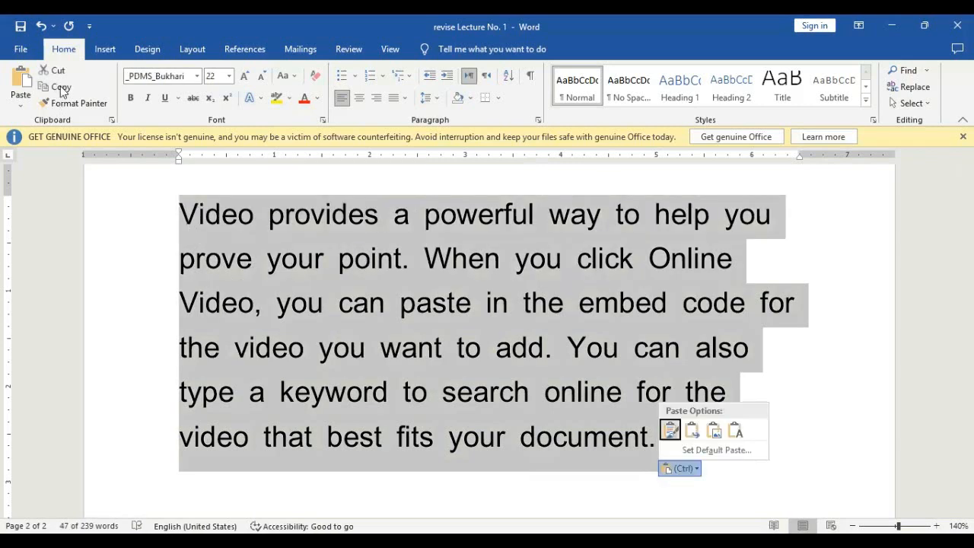
key("Escape")
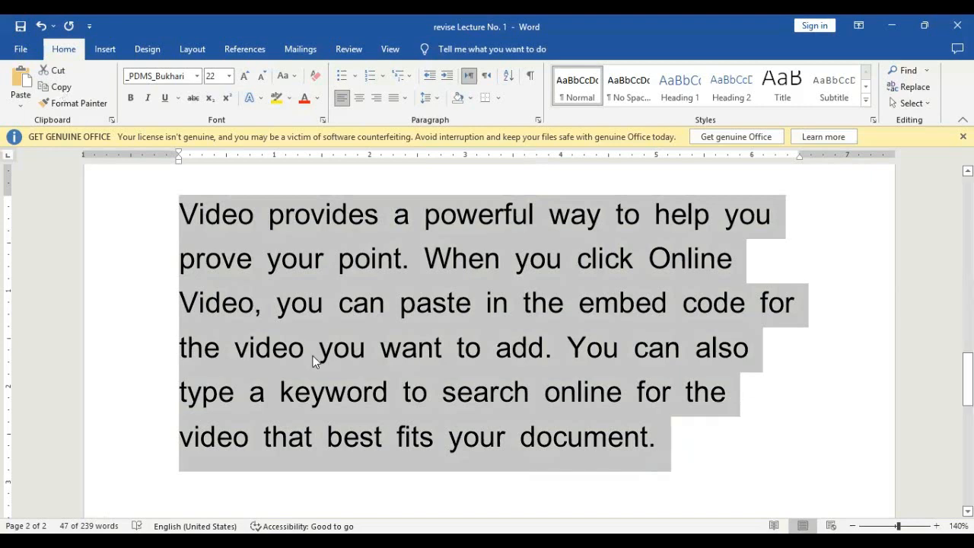
left_click(746, 473)
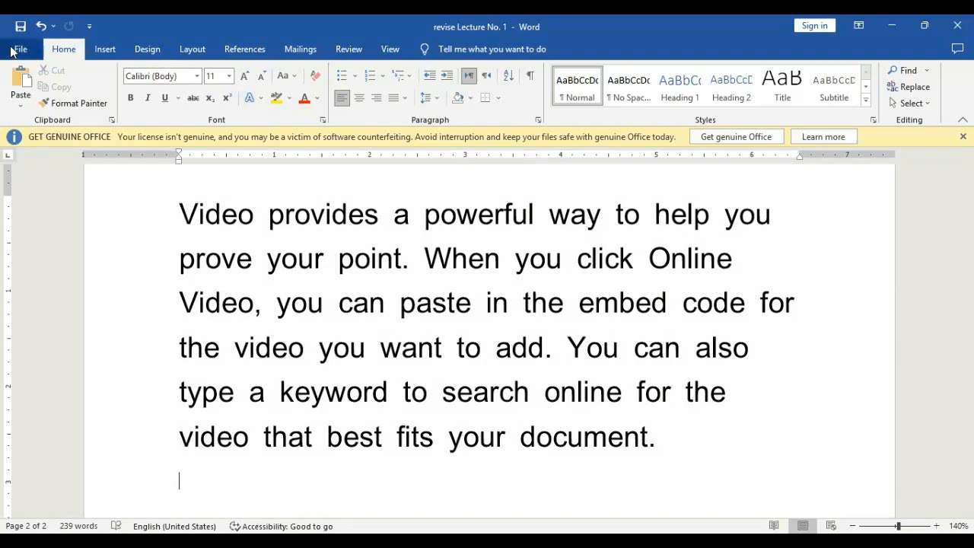
left_click(20, 81)
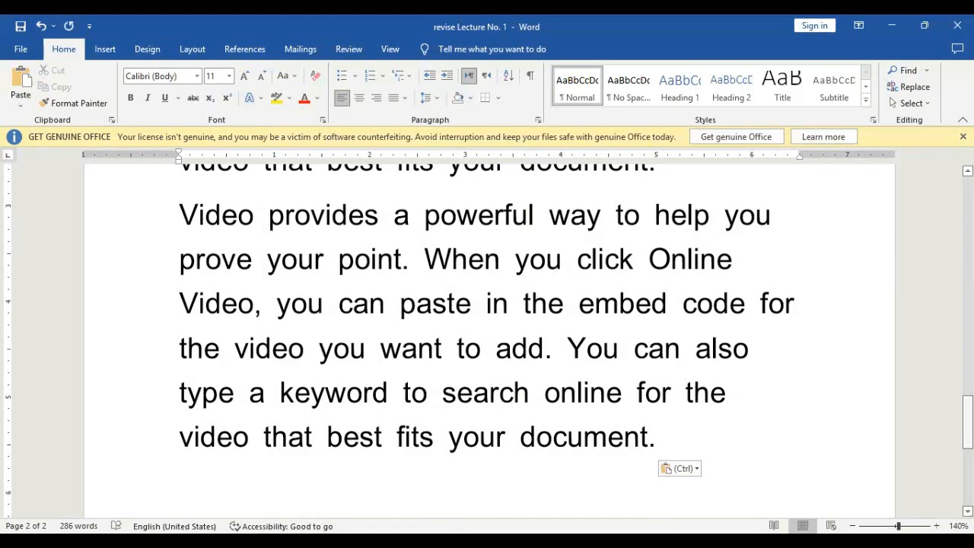
mouse_move(968, 424)
left_mouse_down()
mouse_move(968, 415)
mouse_move(968, 427)
left_mouse_up()
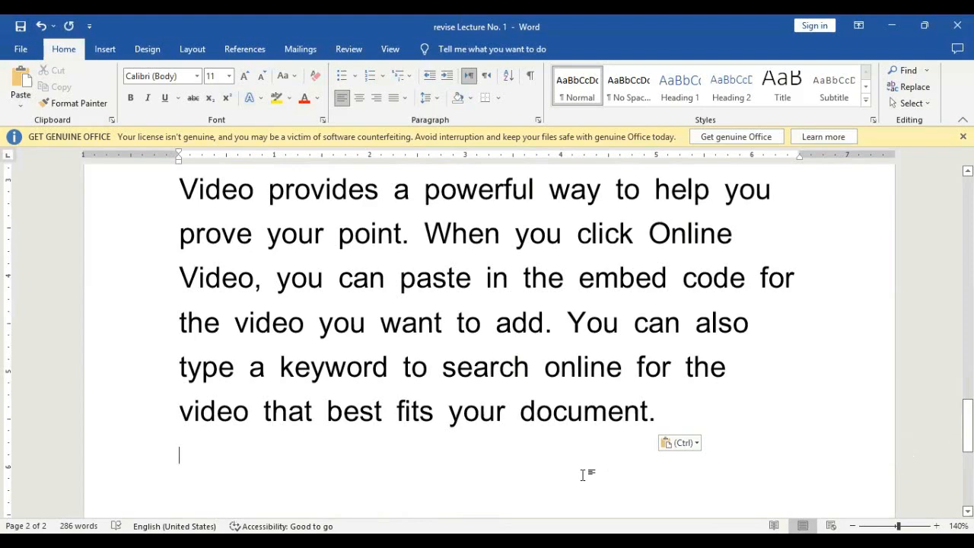
key("ctrl+v")
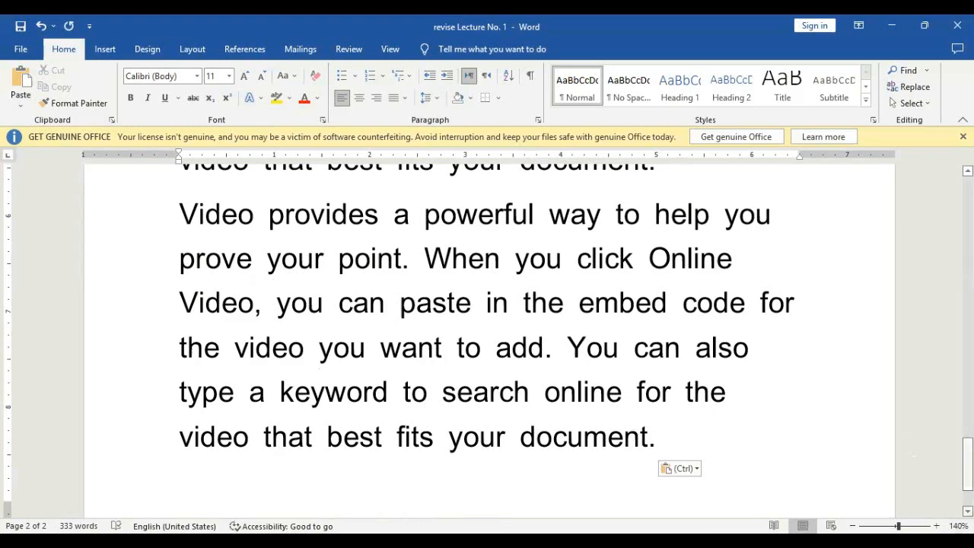
- Break the opening words "To make your" onto their own line and format them as bold, size 28
left_click_drag(967, 460, 967, 222)
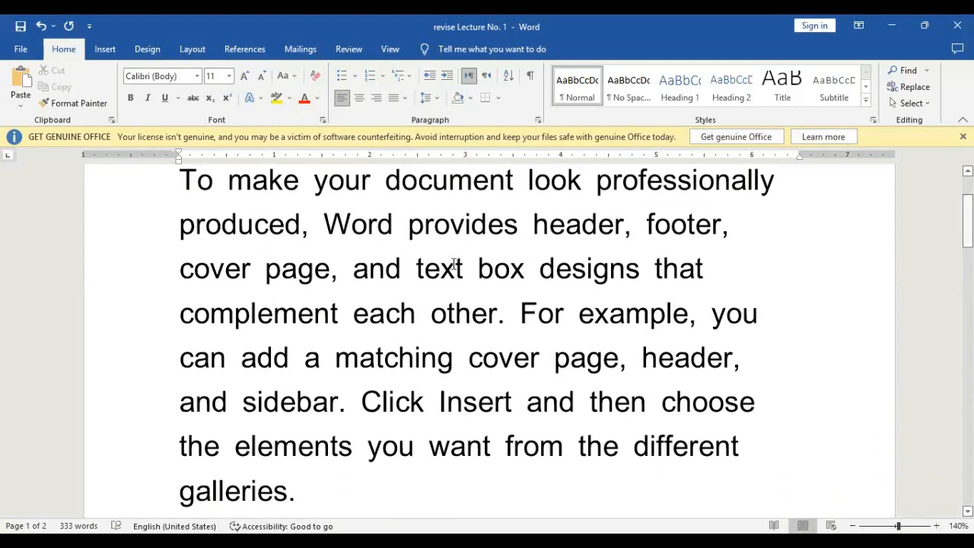
scroll(454, 264, "up", 2)
left_click(386, 298)
key("Return")
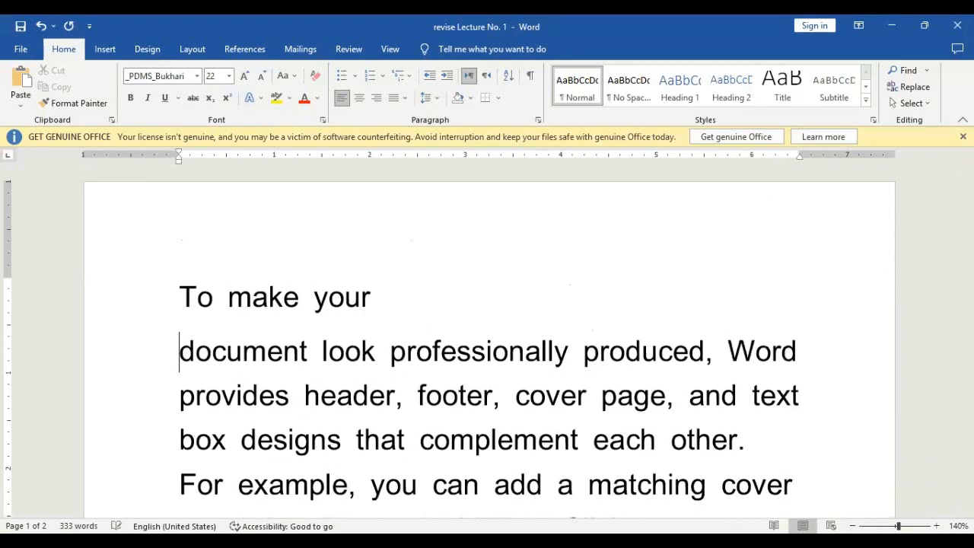
left_click(144, 308)
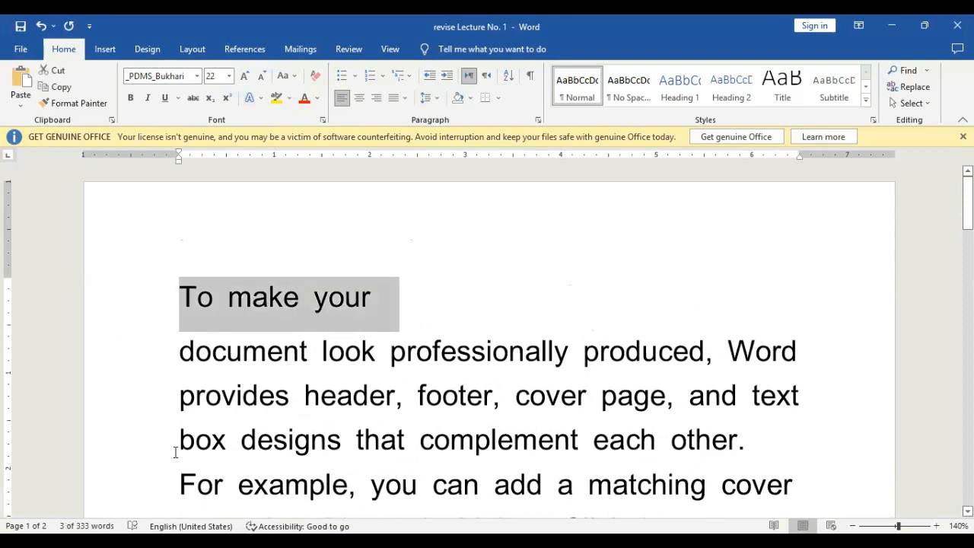
key("ctrl+b")
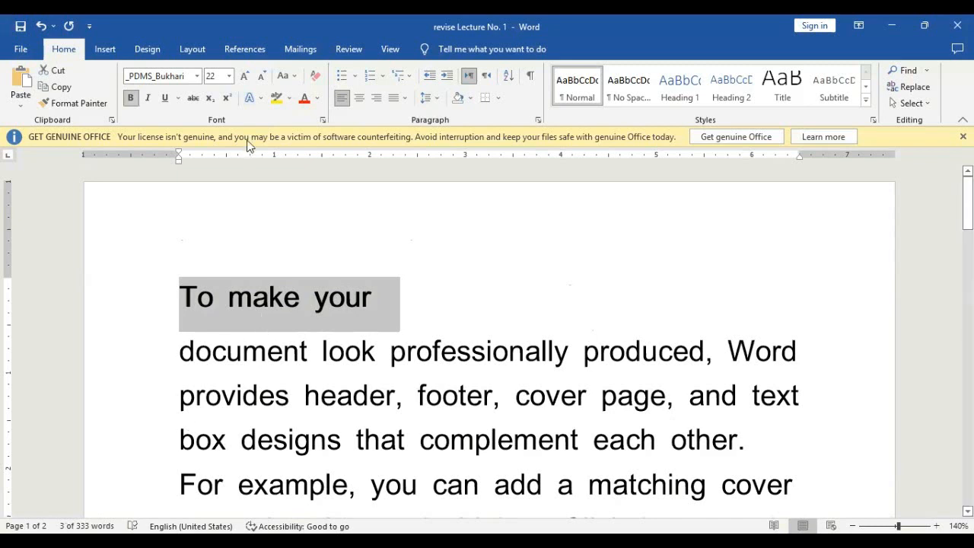
left_click(228, 76)
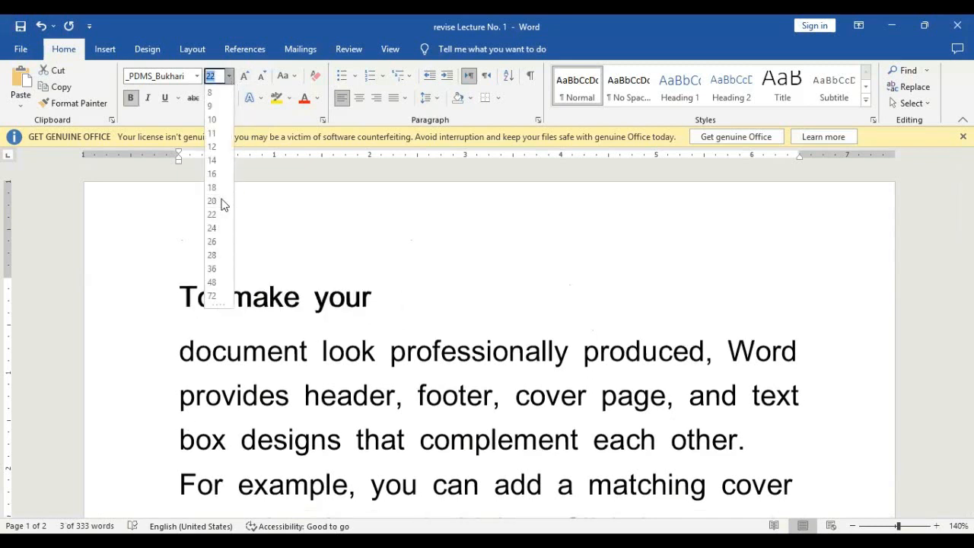
left_click(211, 255)
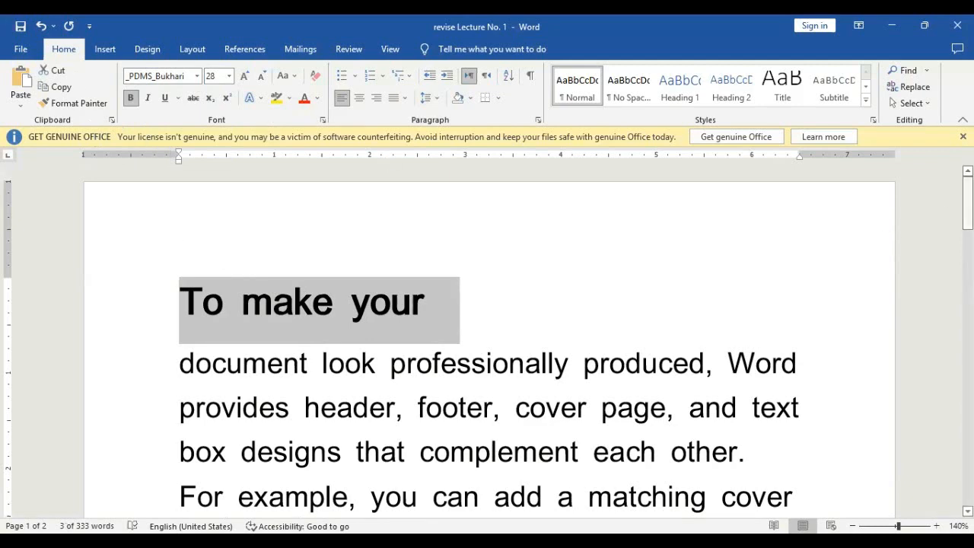
- Break "Themes and styles" onto its own line, separate from the rest of its paragraph
left_click_drag(967, 201, 967, 241)
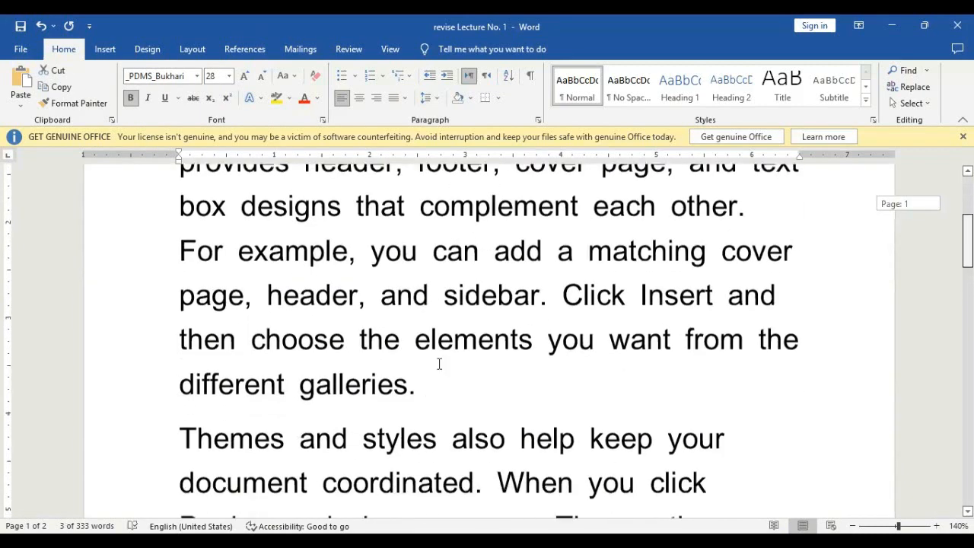
left_click(457, 441)
key("Return")
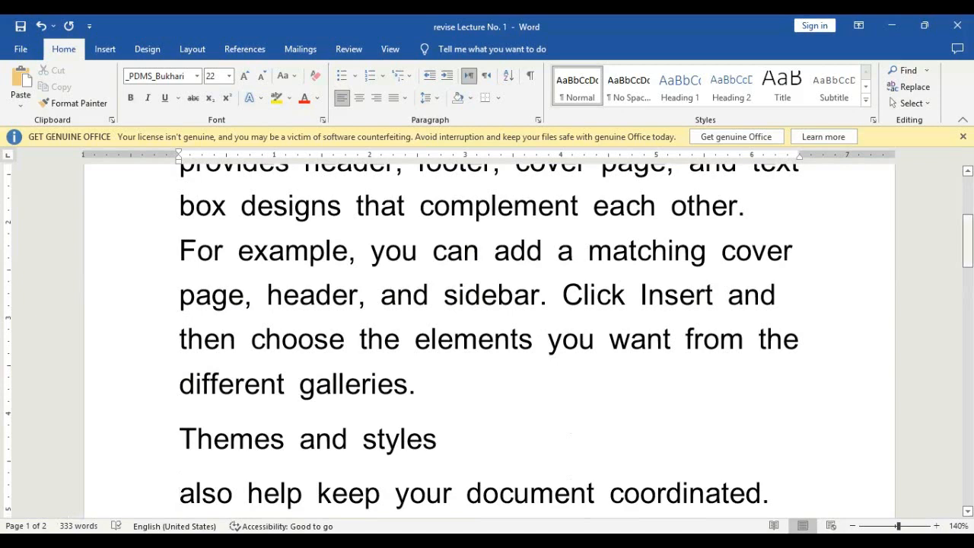
- Copy the formatting of "To make your" onto "Themes and styles" with Format Painter and compare the two headings
scroll(270, 300, "up", 5)
left_click(286, 286)
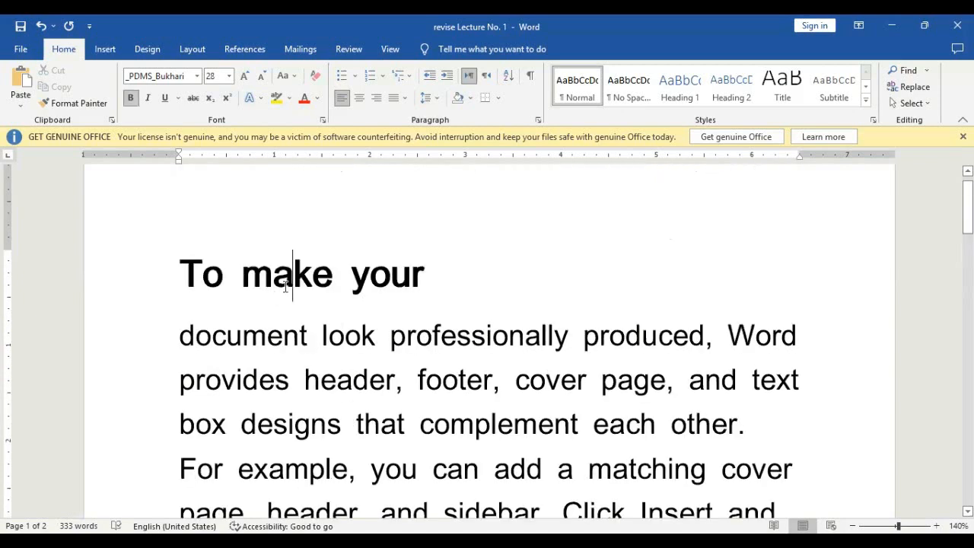
left_click(77, 106)
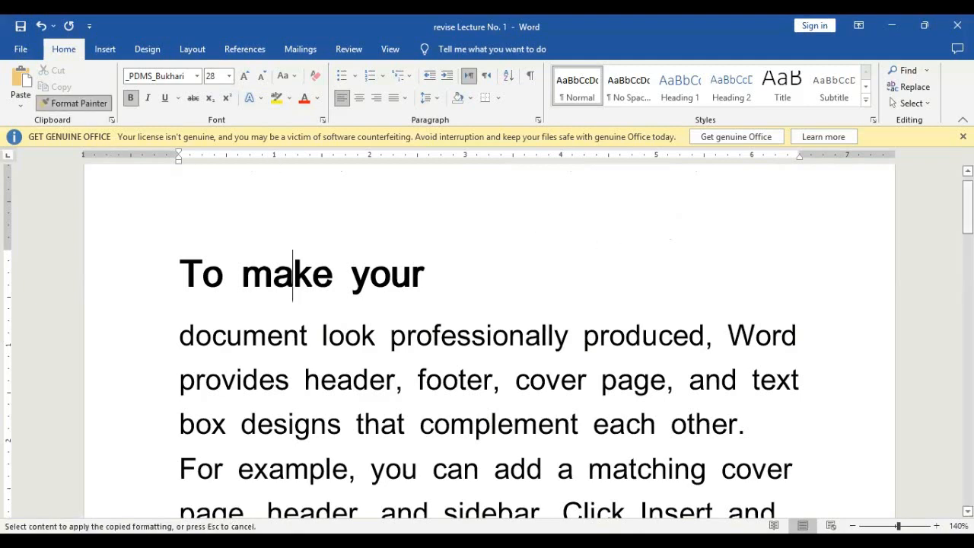
left_click_drag(967, 207, 968, 255)
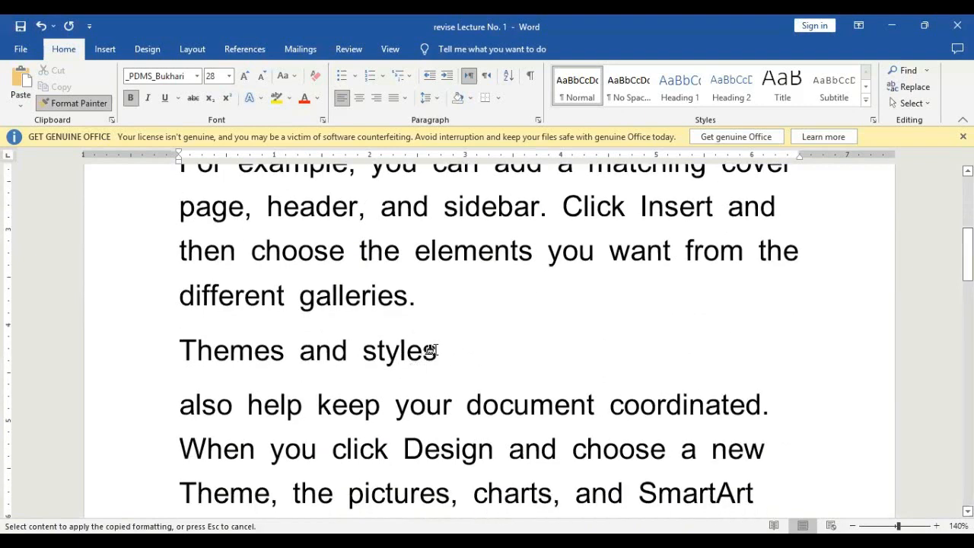
left_click_drag(434, 350, 300, 350)
left_click_drag(241, 348, 187, 348)
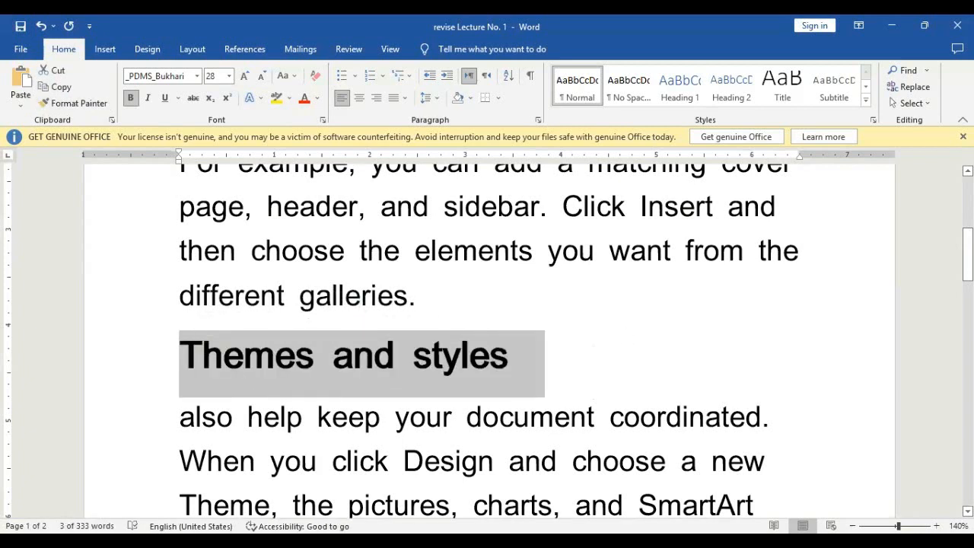
left_click_drag(968, 262, 968, 210)
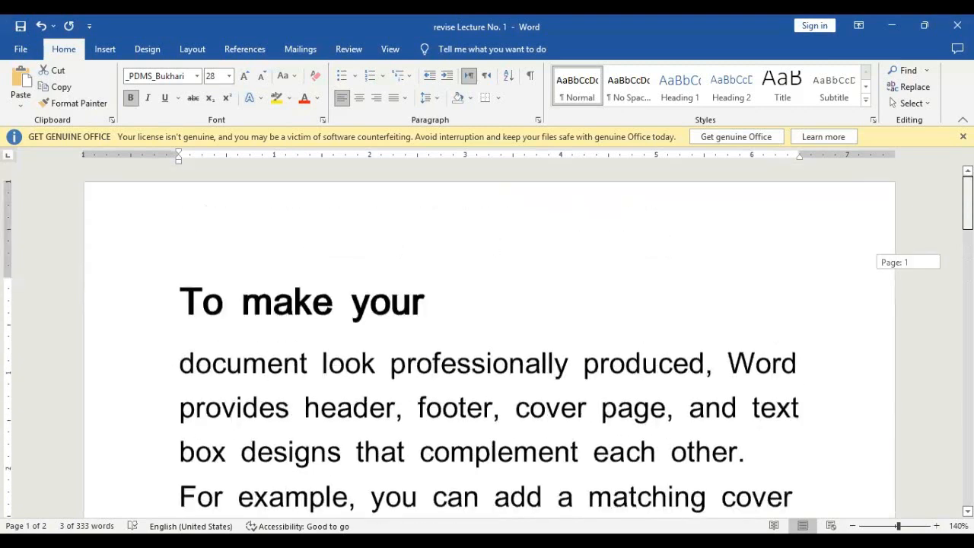
left_click(272, 306)
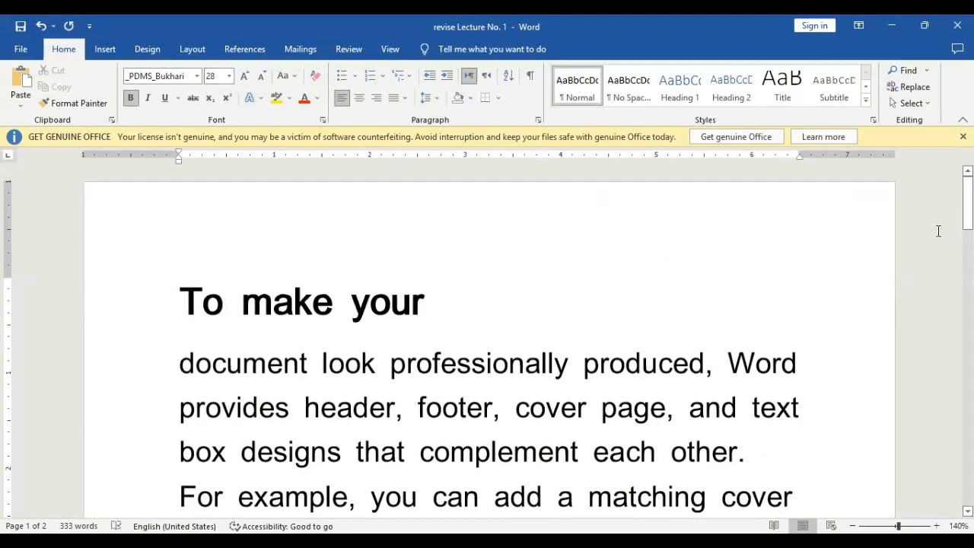
left_click_drag(968, 200, 968, 251)
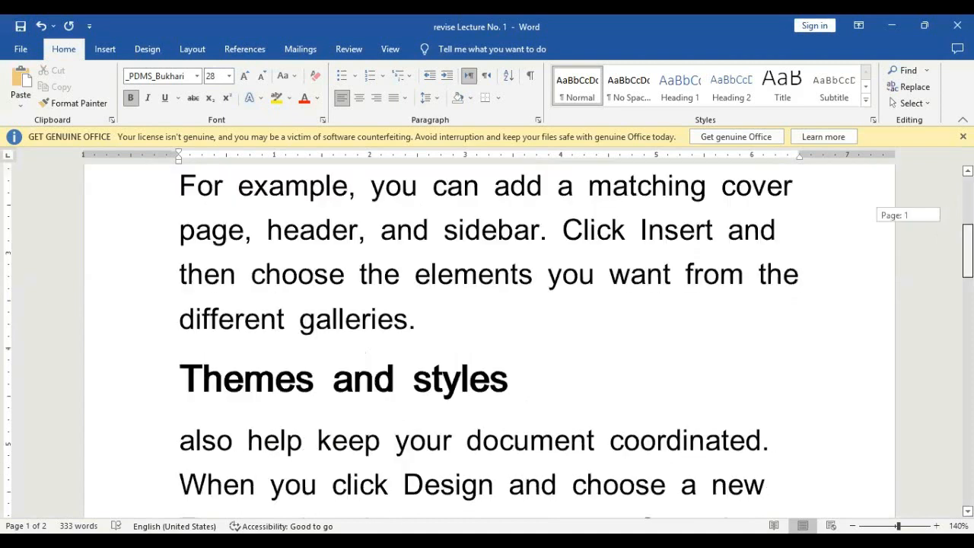
left_click(373, 385)
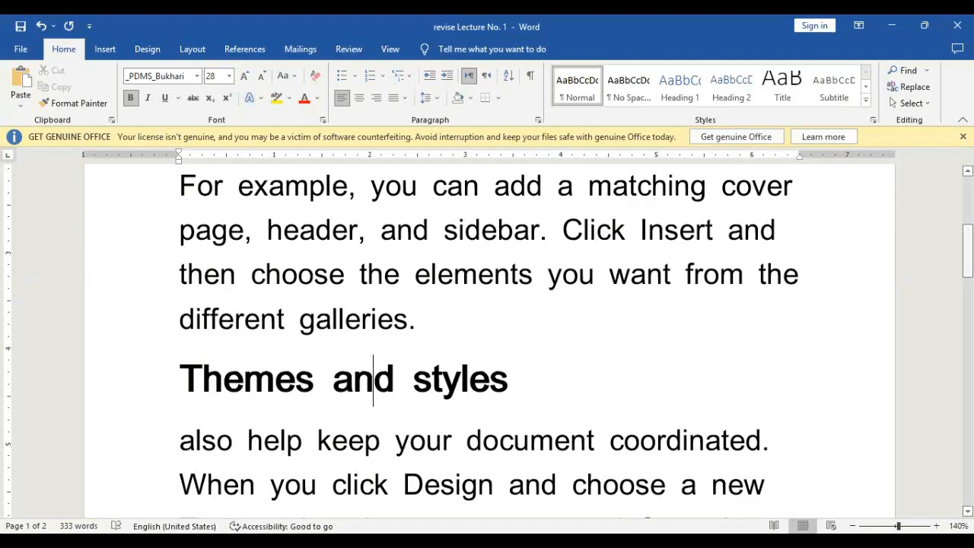
- Copy the "To make your" heading line and paste it directly above "Themes and styles"
left_click_drag(968, 247, 968, 199)
left_click(166, 295)
key("ctrl+c")
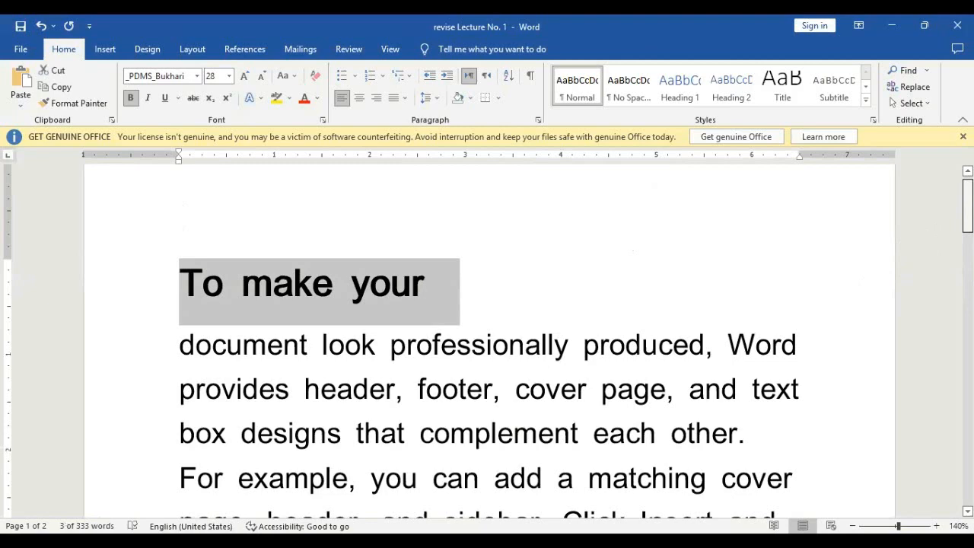
scroll(487, 335, "down", 3)
scroll(174, 424, "down", 2)
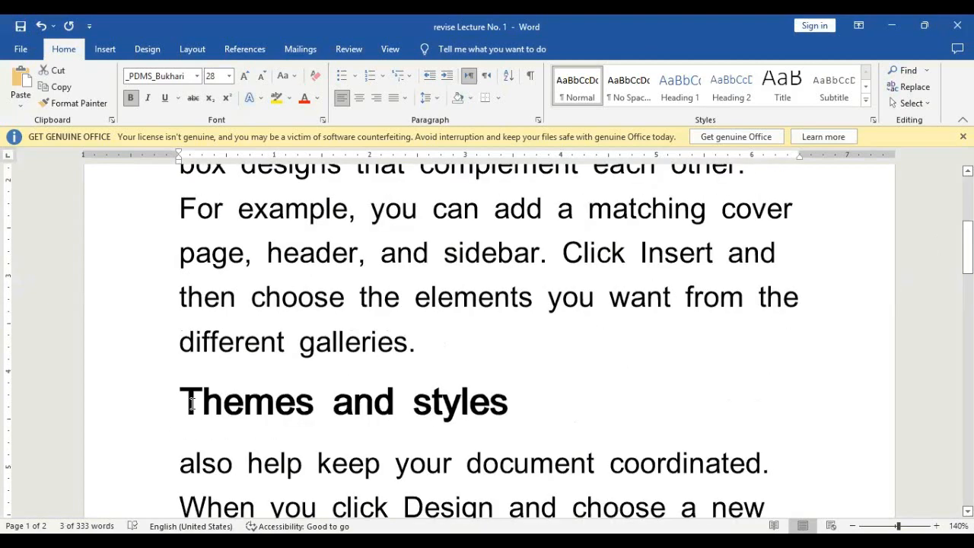
left_click(185, 407)
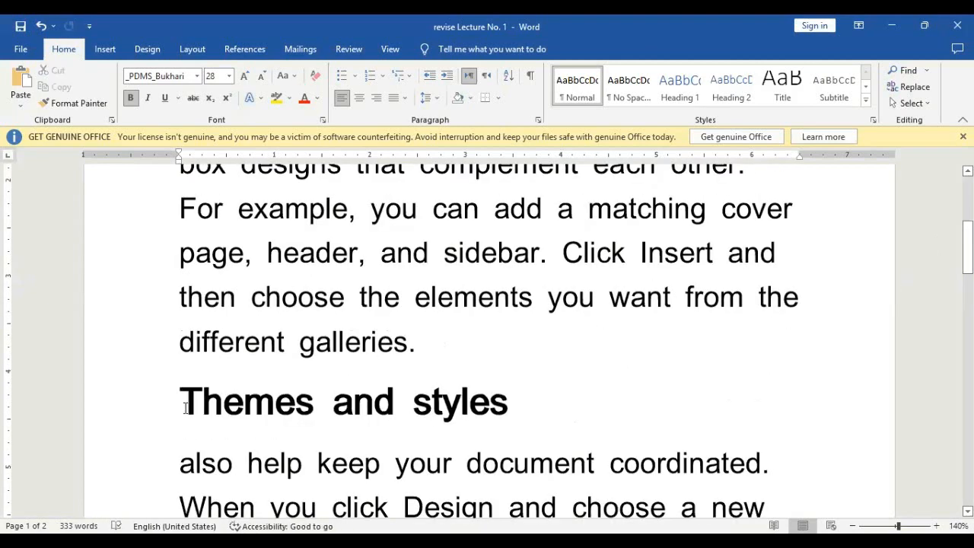
key("ctrl+v")
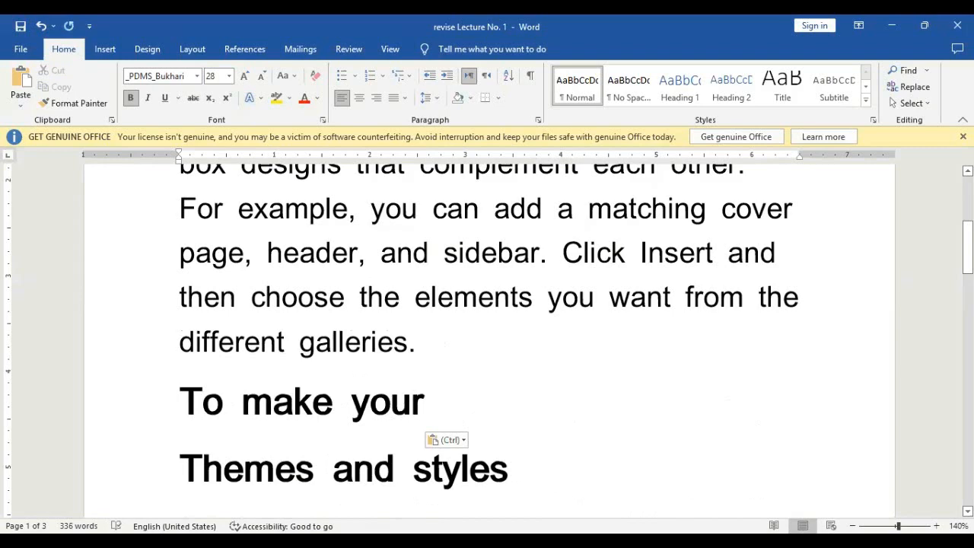
- Copy the formatting of the top "To make your" heading onto "different galleries" at the paragraph's end with Format Painter
scroll(560, 306, "up", 4)
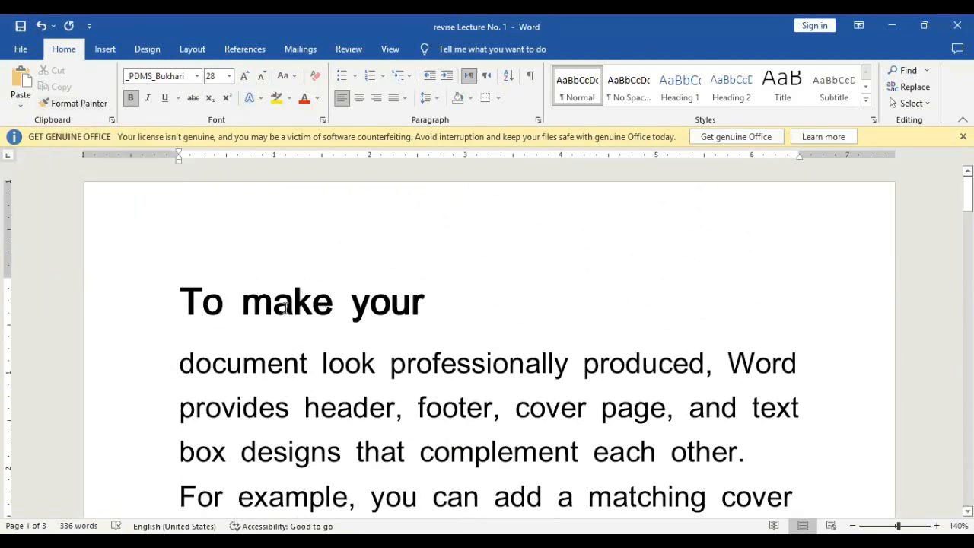
left_click(294, 304)
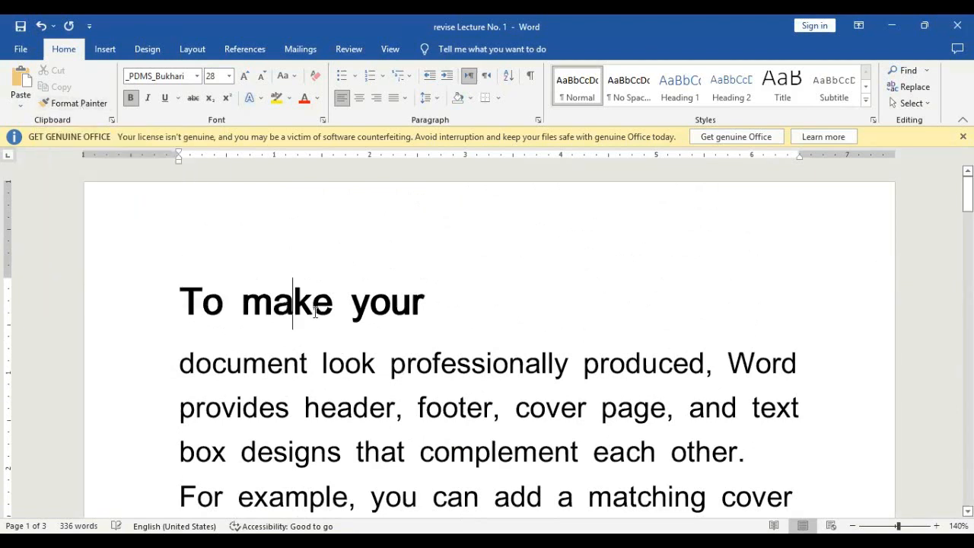
left_click(77, 108)
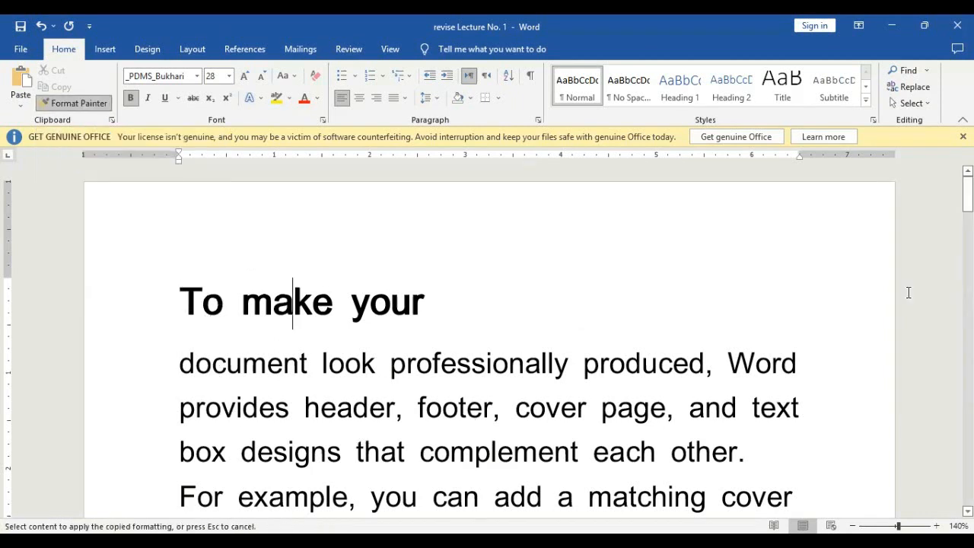
scroll(487, 343, "down", 5)
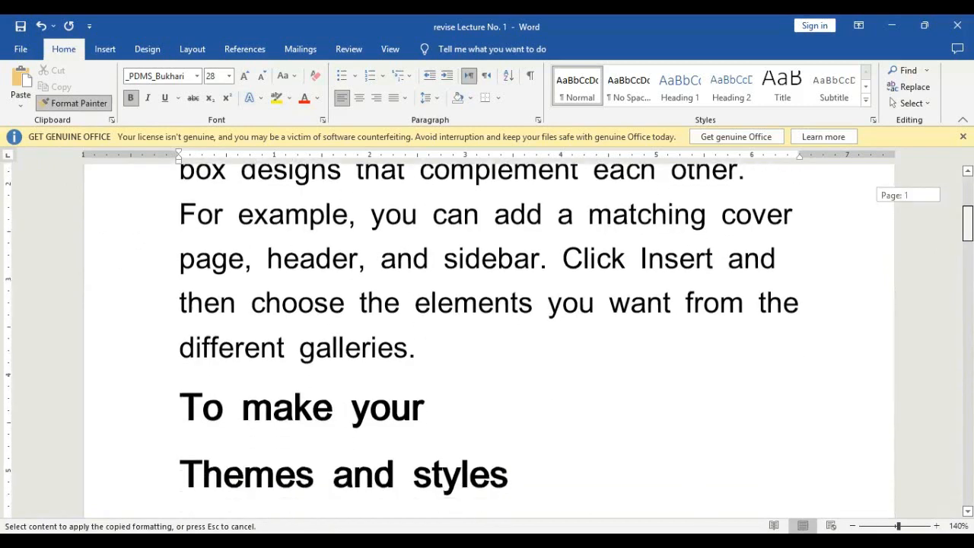
mouse_move(172, 341)
left_mouse_down()
mouse_move(391, 347)
mouse_move(411, 356)
left_mouse_up()
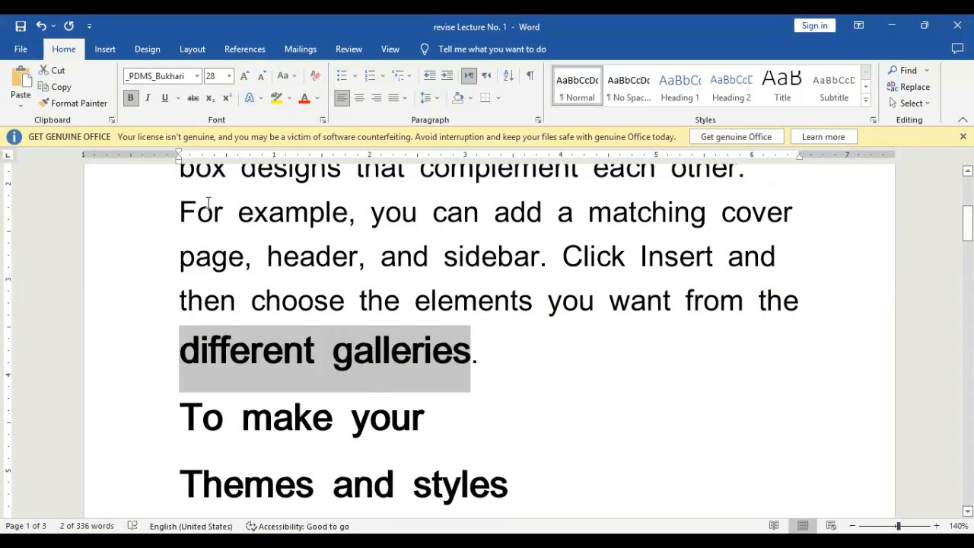
- Show the Office Clipboard, clear all its items and copy "different galleries" to it
left_click(112, 119)
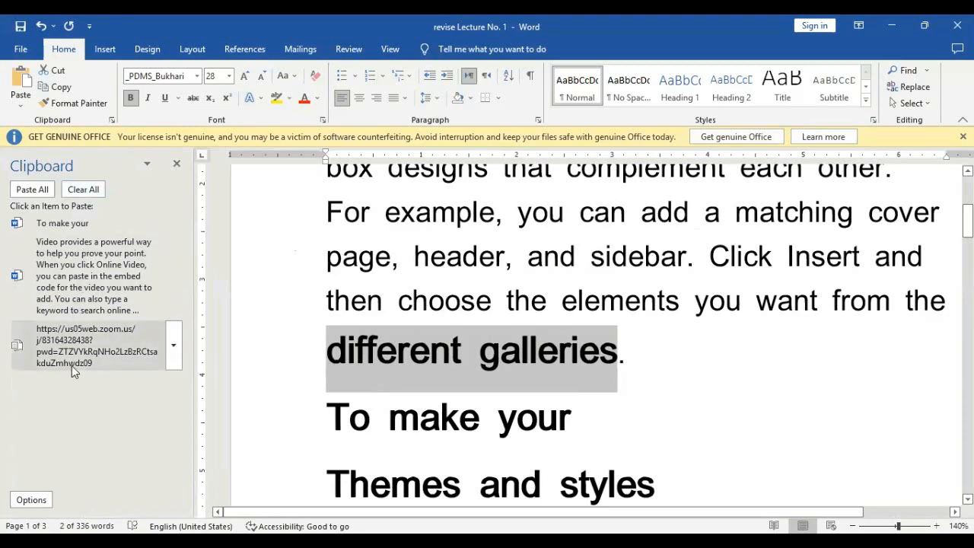
left_click(83, 190)
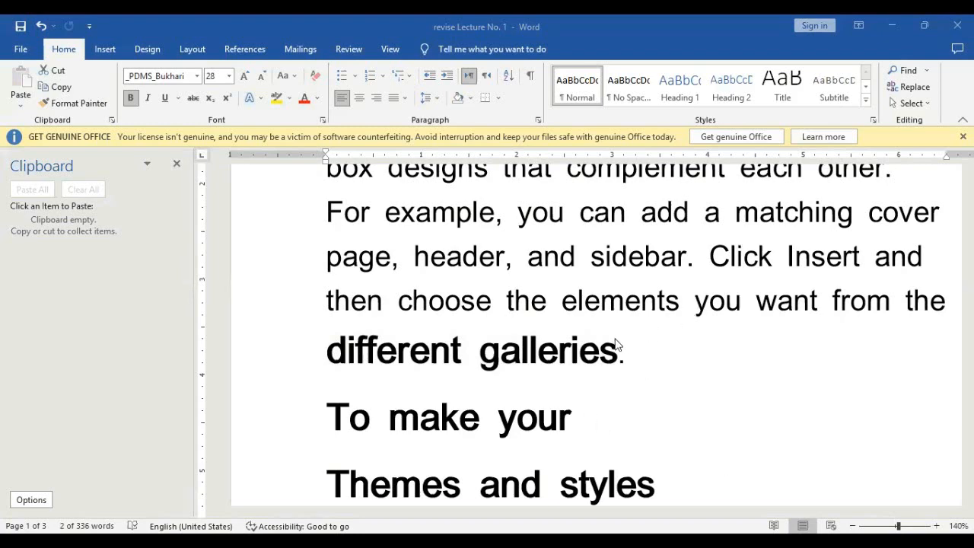
left_click(630, 359)
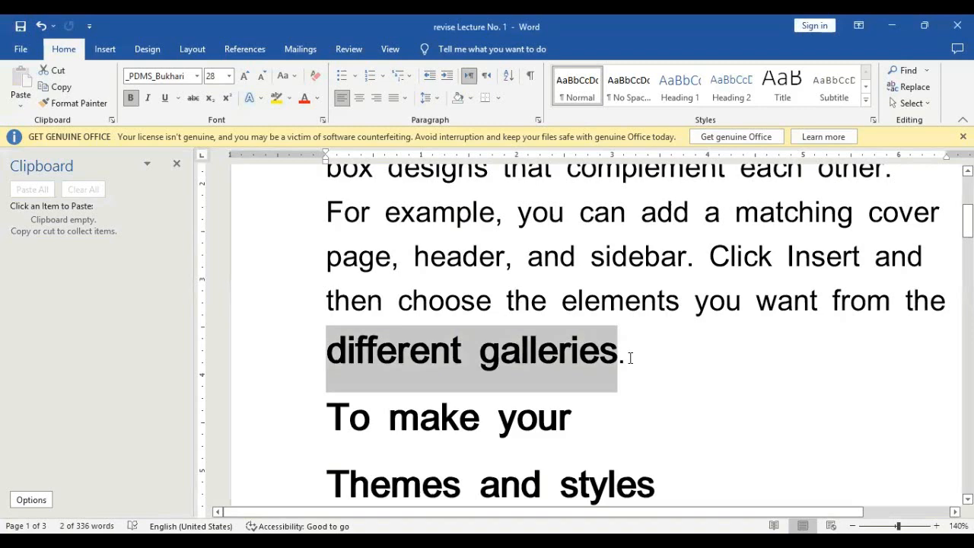
key("ctrl+c")
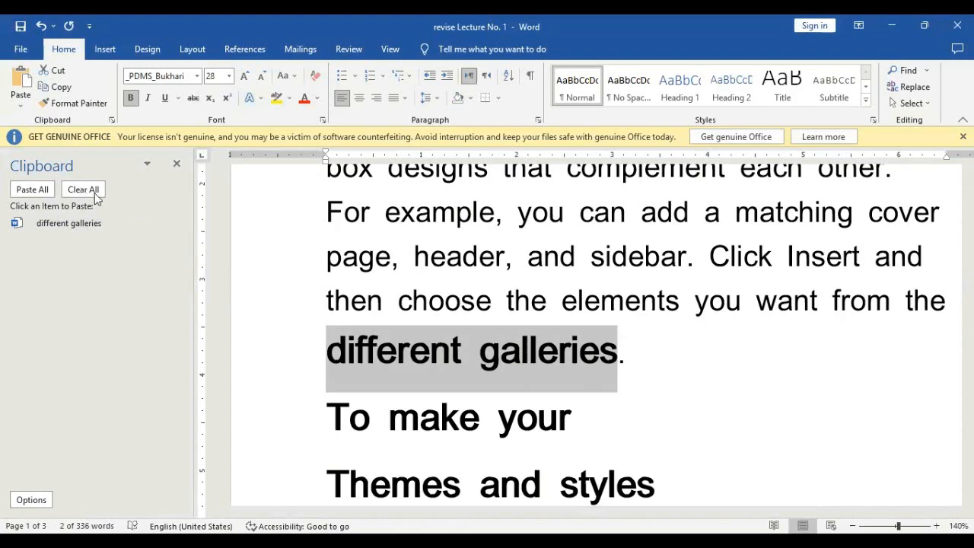
- Select the words "For example" in the first paragraph and copy them to the Office Clipboard
double_click(437, 220)
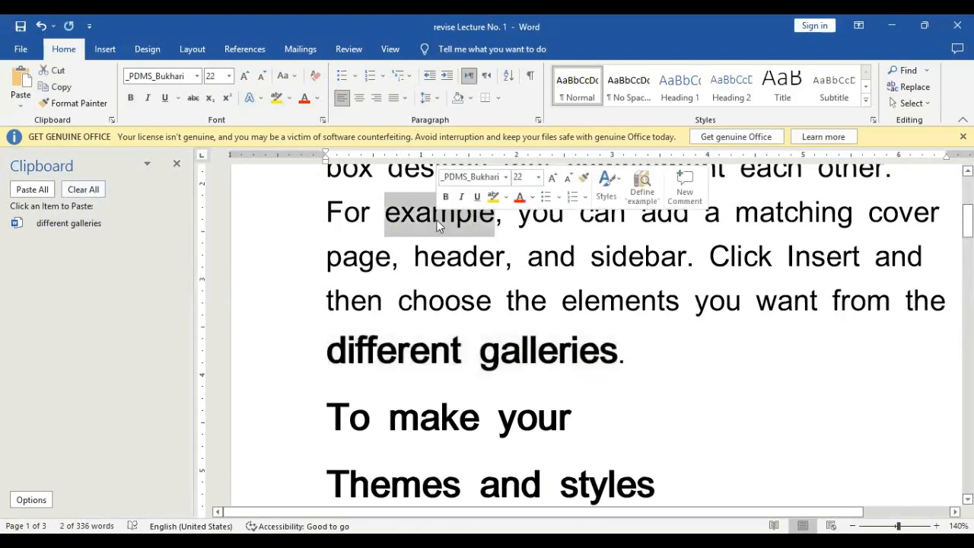
key("ctrl+Left")
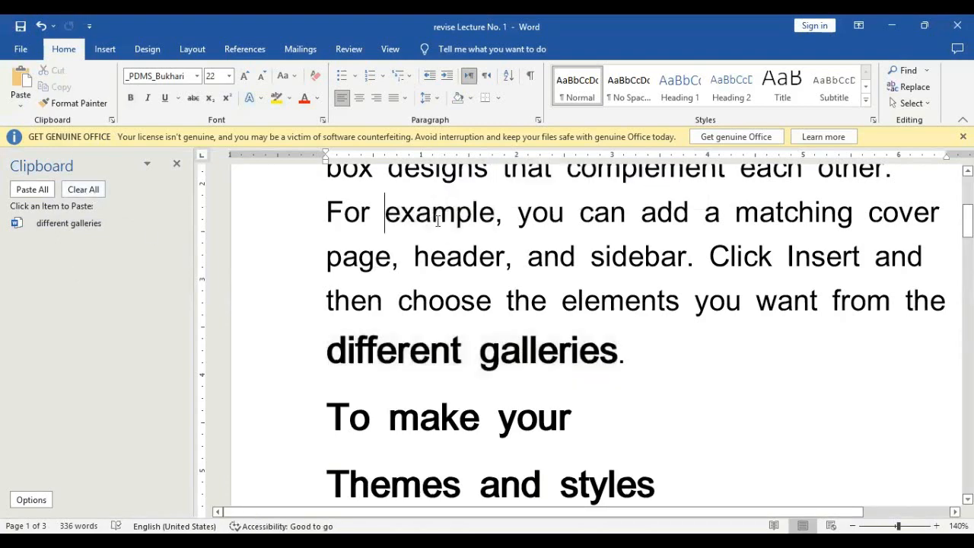
key("ctrl+Right")
key("ctrl+Right")
key("ctrl+Left")
key("ctrl+shift+Left")
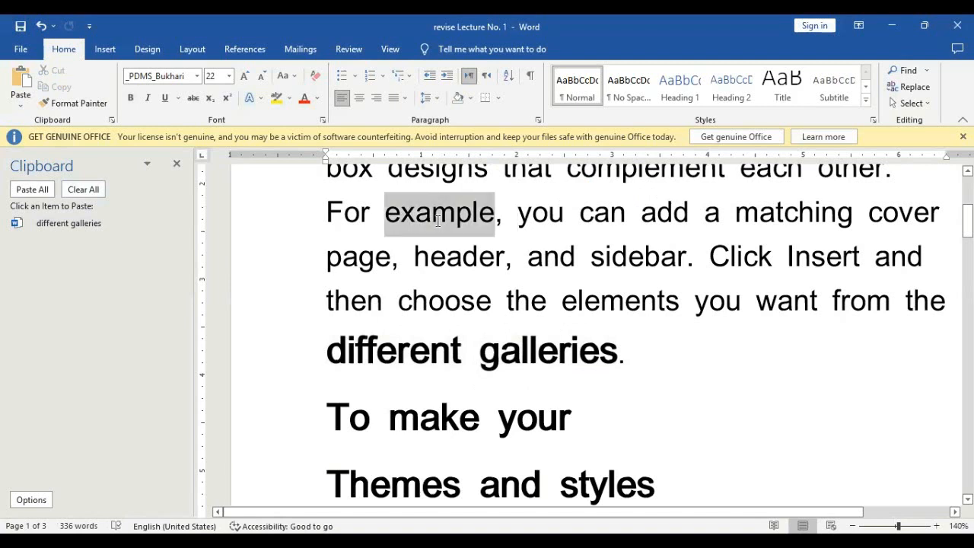
key("ctrl+shift+Left")
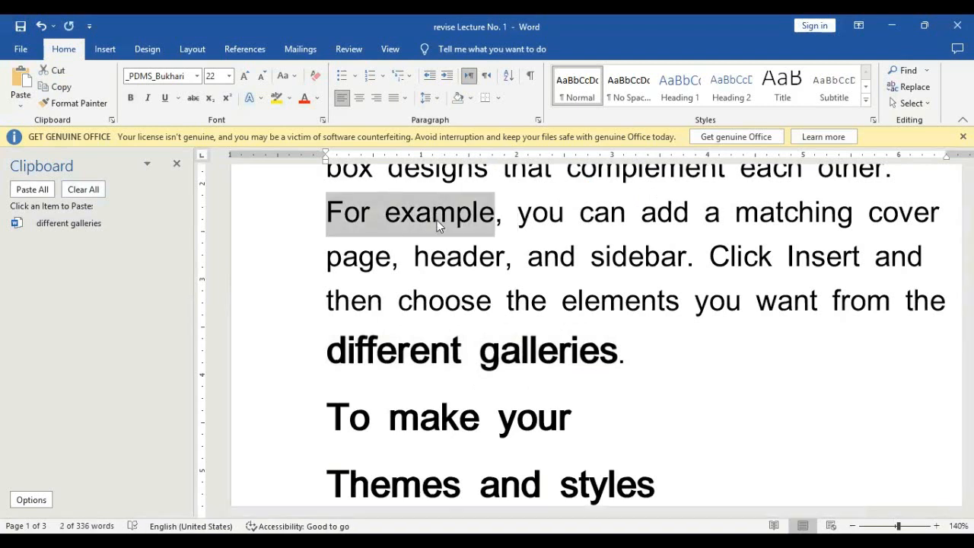
key("ctrl+c")
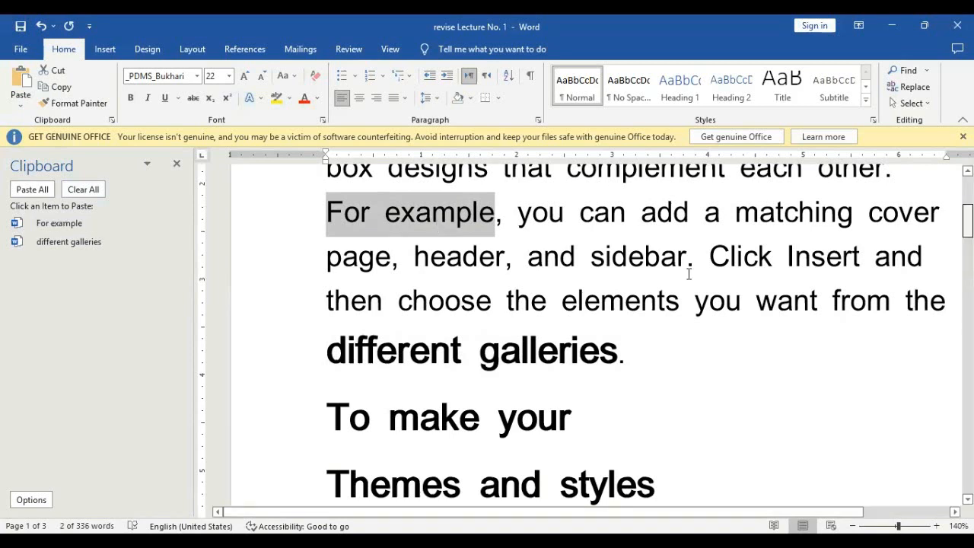
- Copy "complement" and "professionally" from the first paragraph to the Office Clipboard as separate items, and close the Clipboard
scroll(679, 302, "up", 2)
double_click(680, 302)
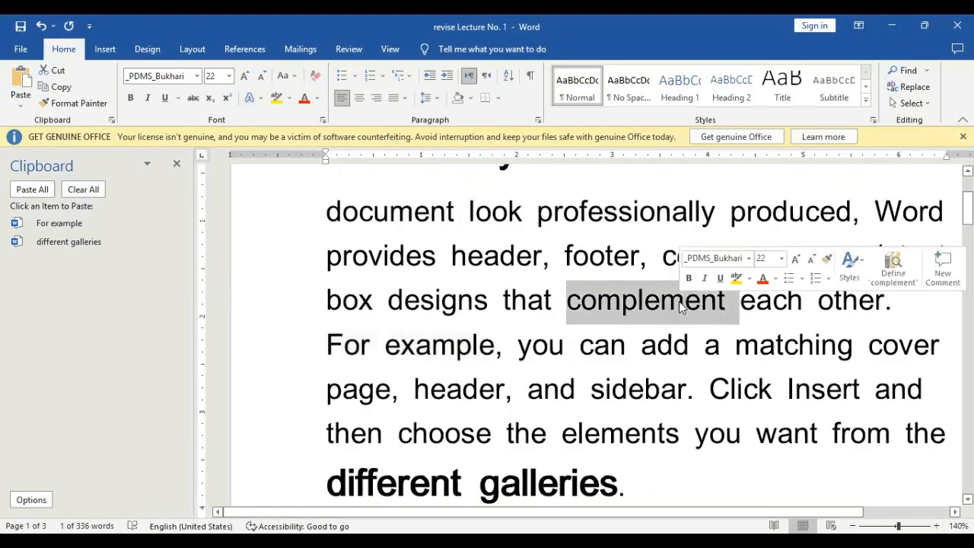
key("ctrl+c")
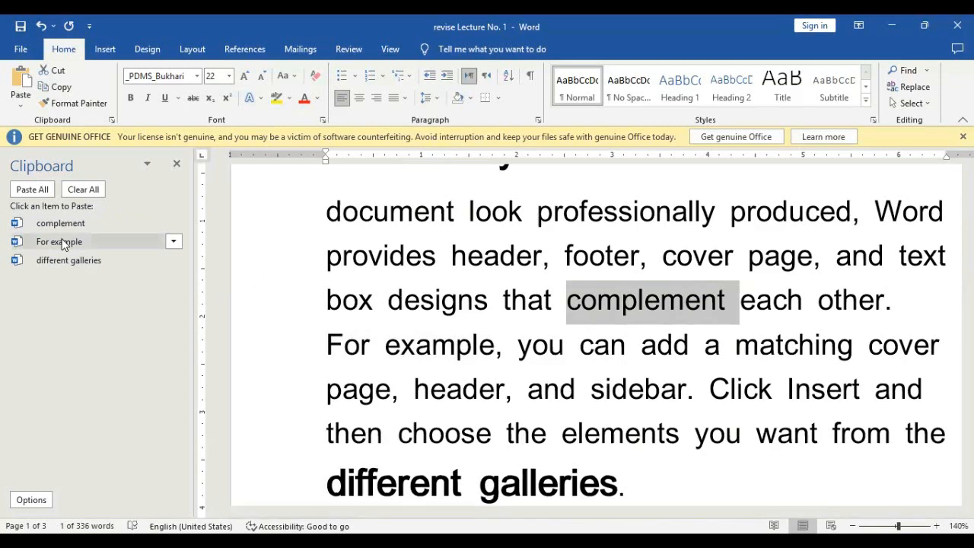
double_click(599, 210)
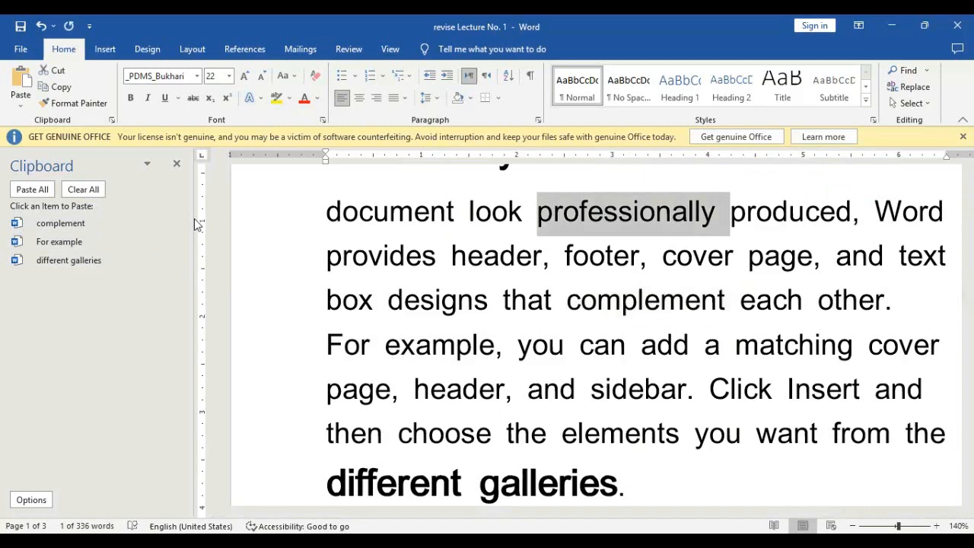
key("ctrl+c")
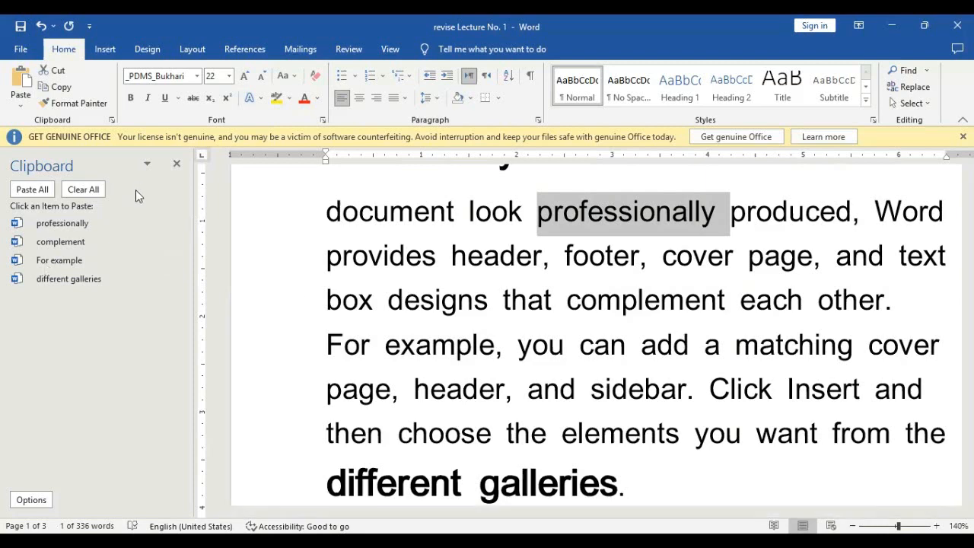
left_click(177, 165)
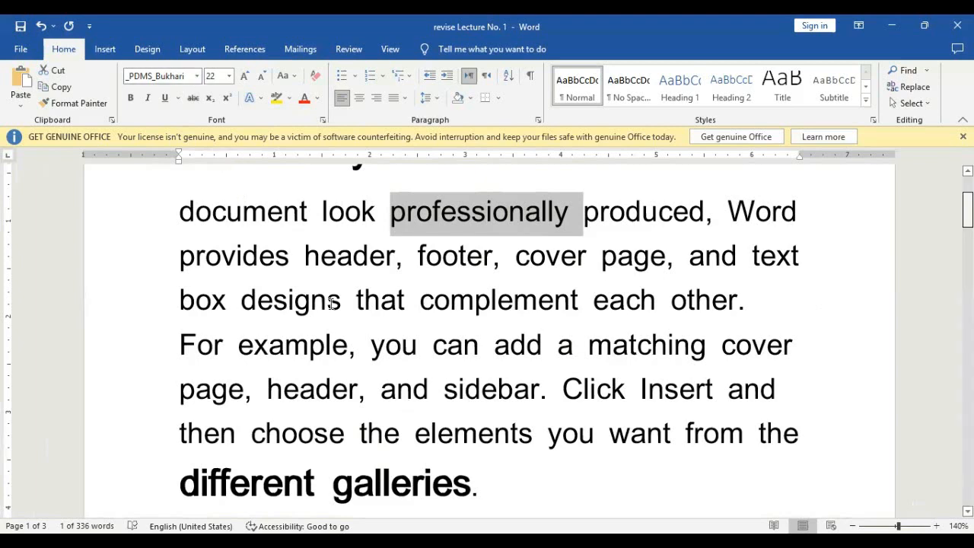
- Set the font of the "To make your" heading at the start of the document to Times New Roman
scroll(142, 321, "up", 2)
left_click(156, 298)
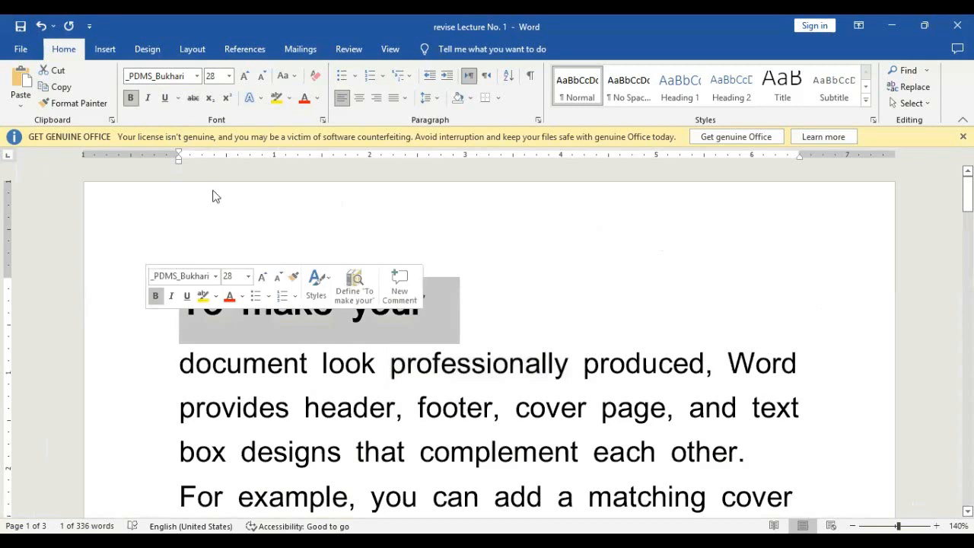
left_click(197, 76)
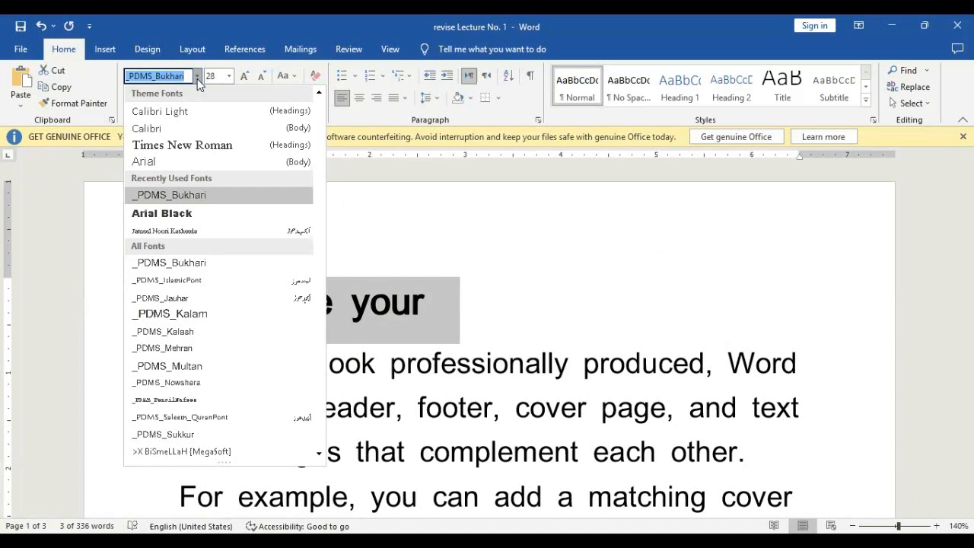
type("Times New Roma")
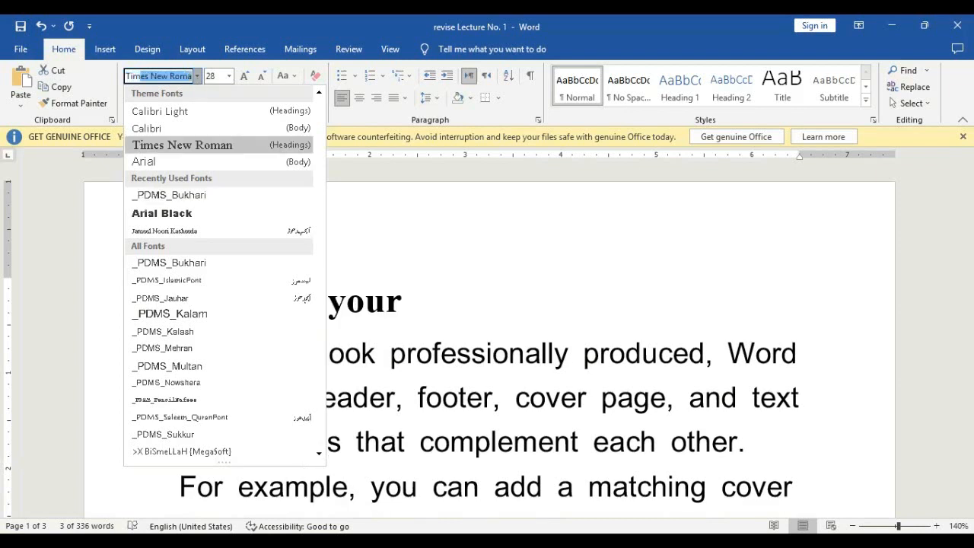
left_click(202, 146)
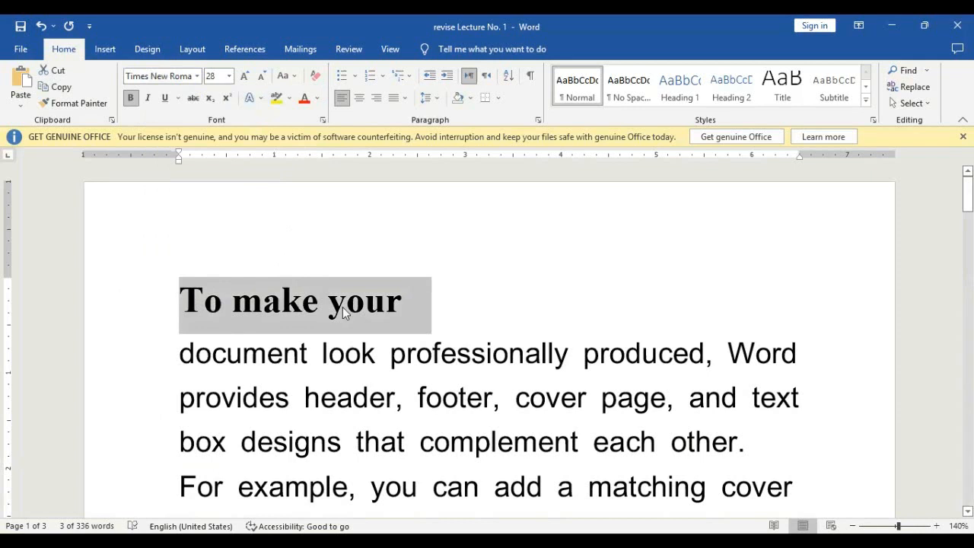
- Format the whole paragraph below the first heading as non-bold Times New Roman, size 14
left_click(181, 355)
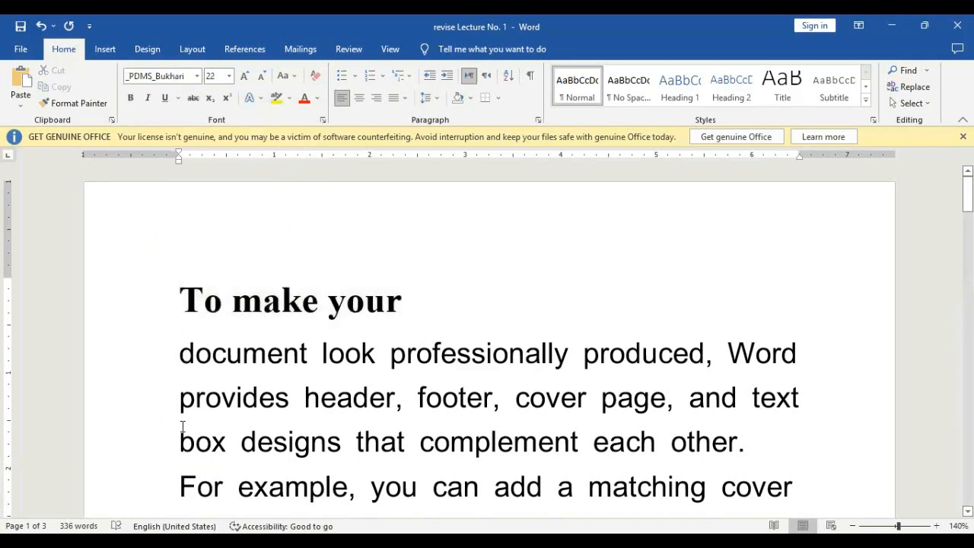
key("ctrl+shift+Down")
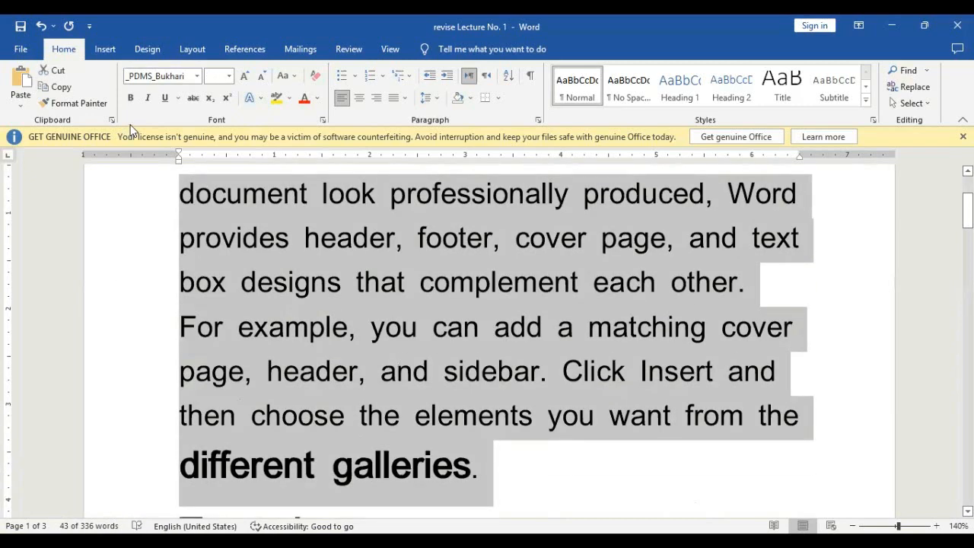
left_click(130, 98)
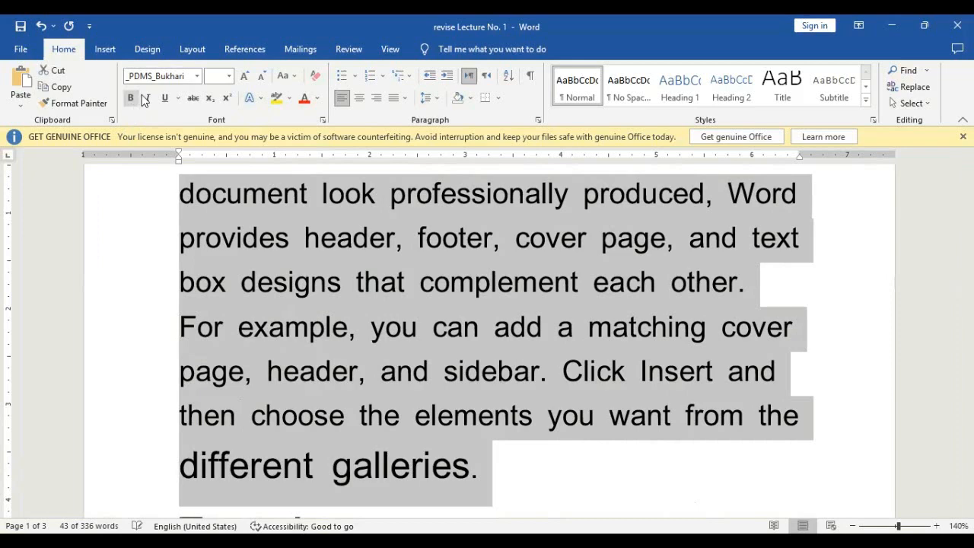
left_click(158, 76)
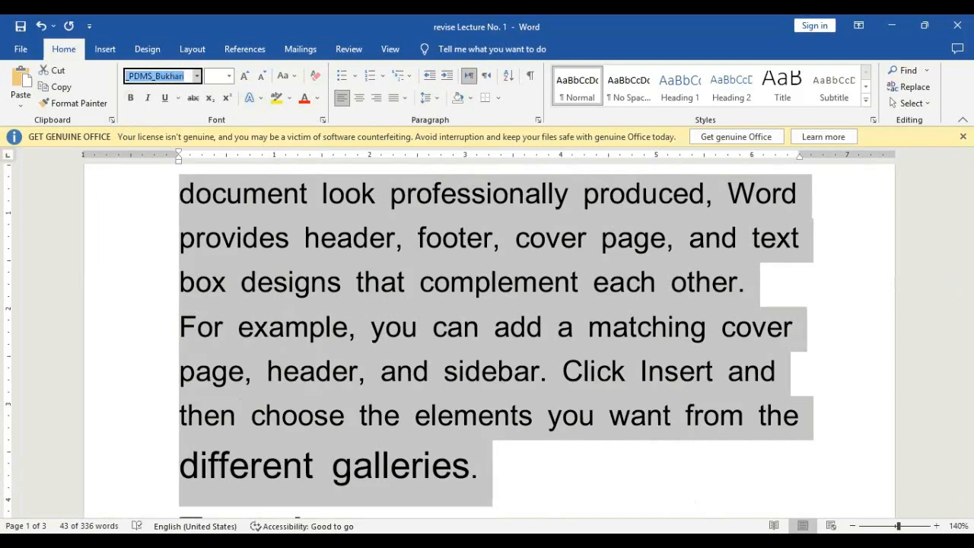
type("Times New Roma")
key("Return")
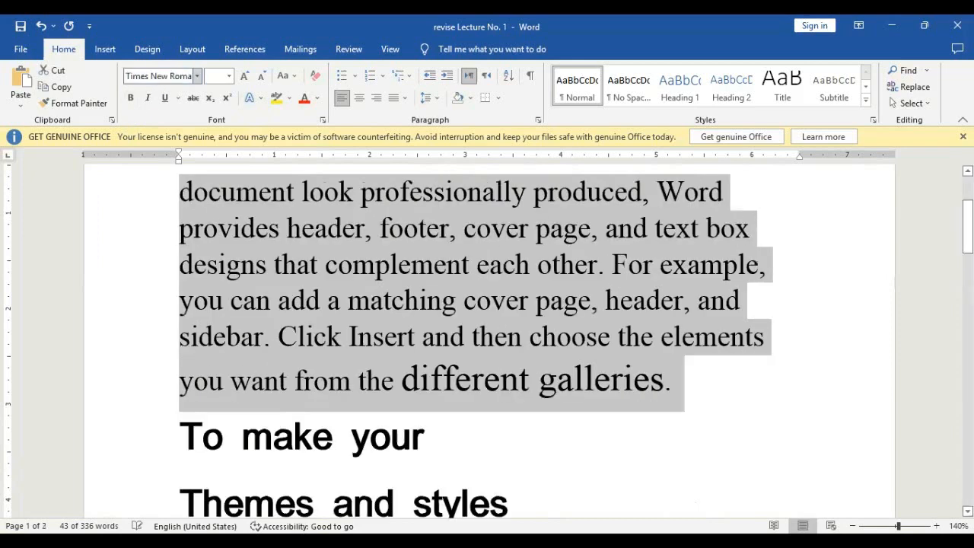
left_click(229, 84)
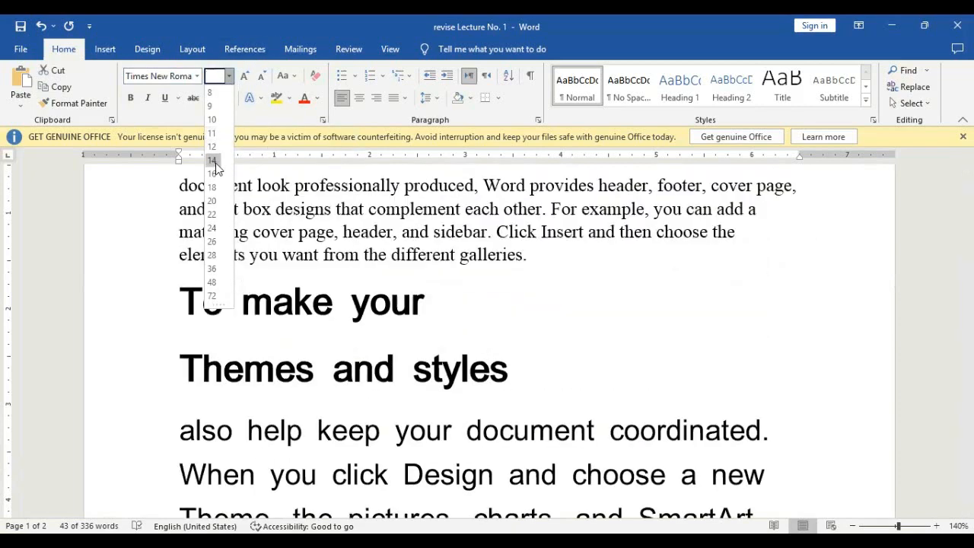
left_click(215, 163)
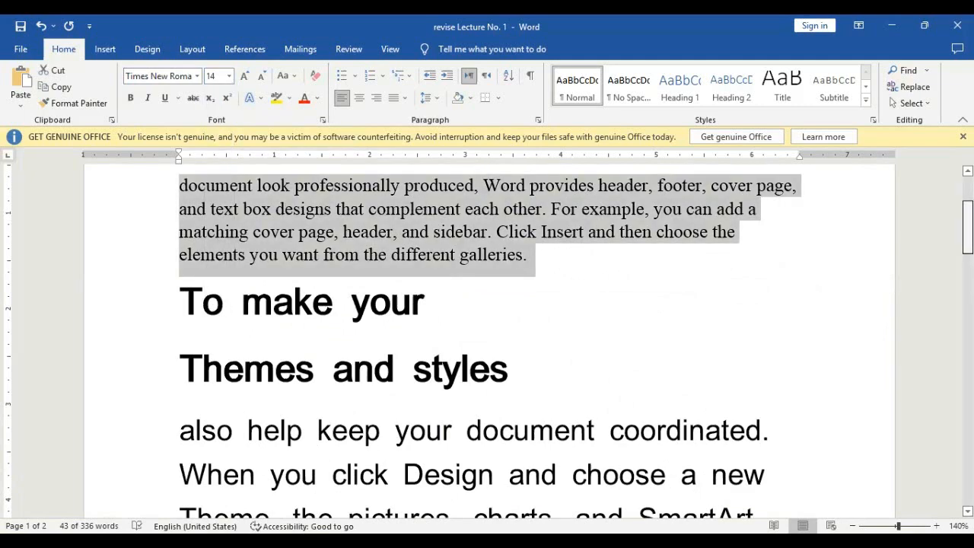
- Set the font size of the "To make your" heading at the start of the document to 16
scroll(321, 336, "up", 3)
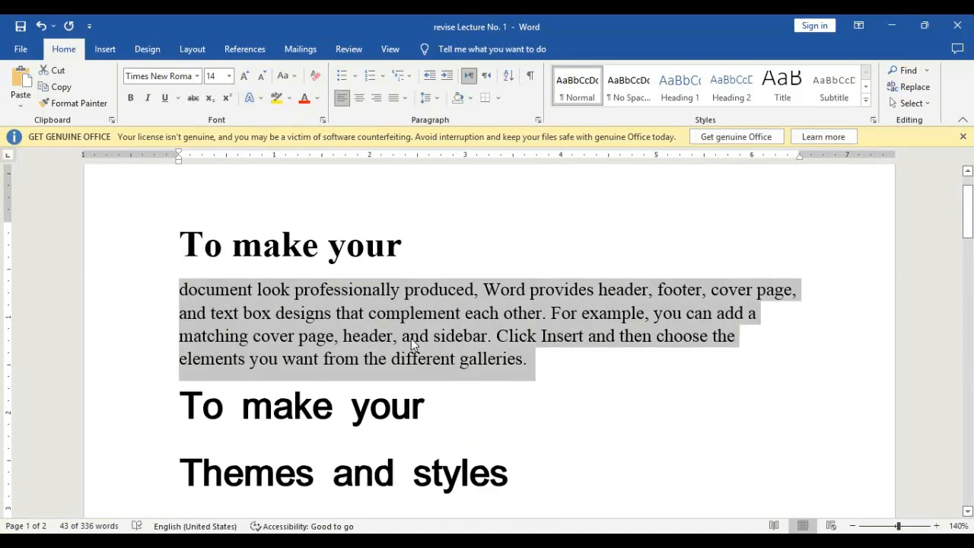
left_click(299, 243)
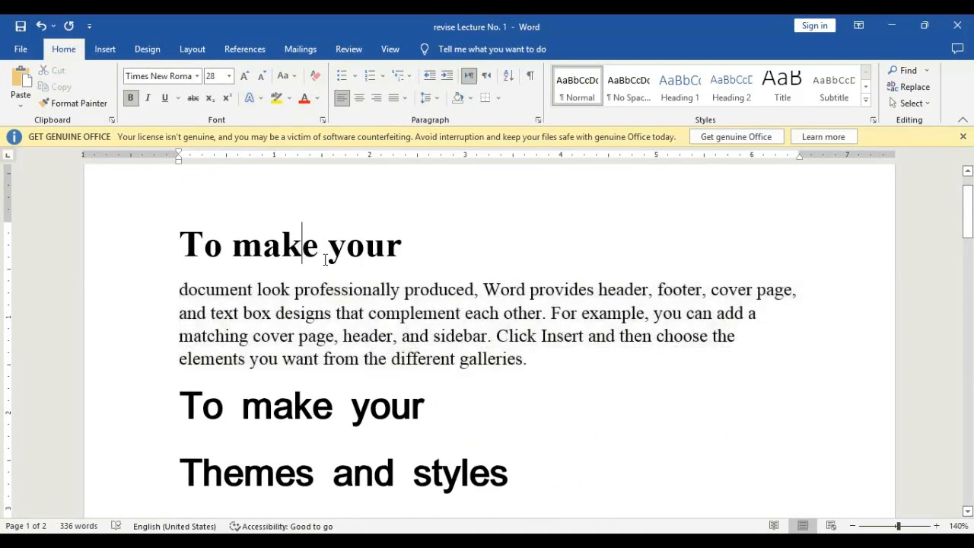
triple_click(300, 243)
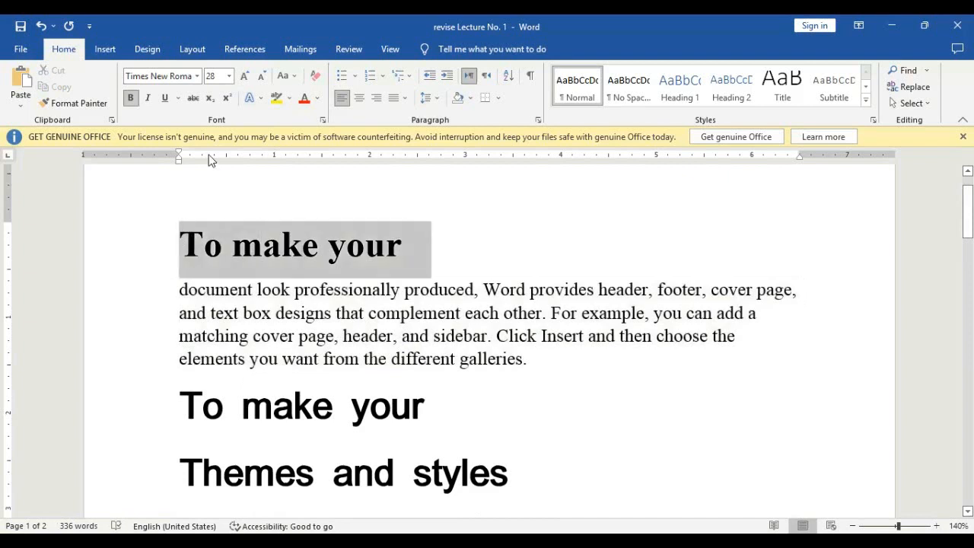
left_click(228, 77)
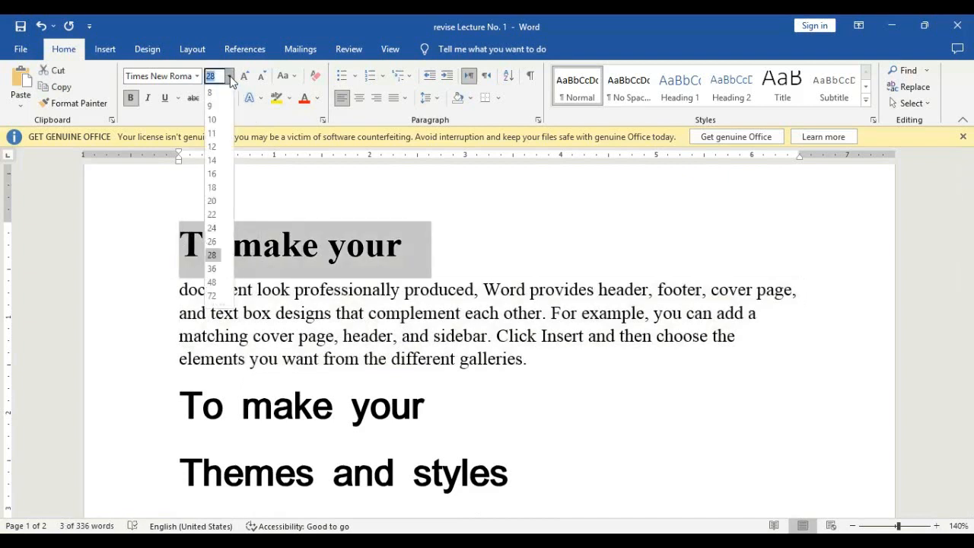
left_click(213, 174)
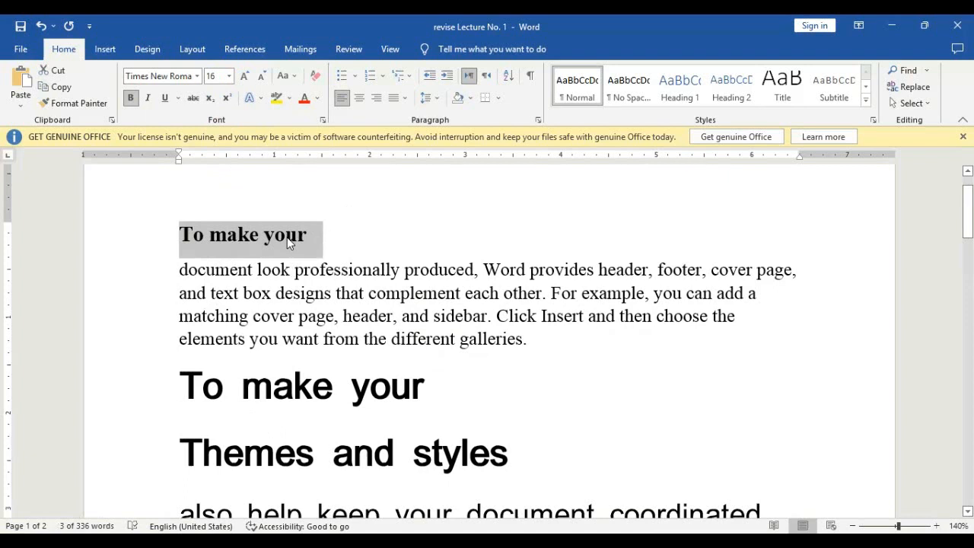
- Use Format Painter to copy the first heading's formatting to "Themes and styles" and the first paragraph's formatting to the paragraph below it
left_click(85, 103)
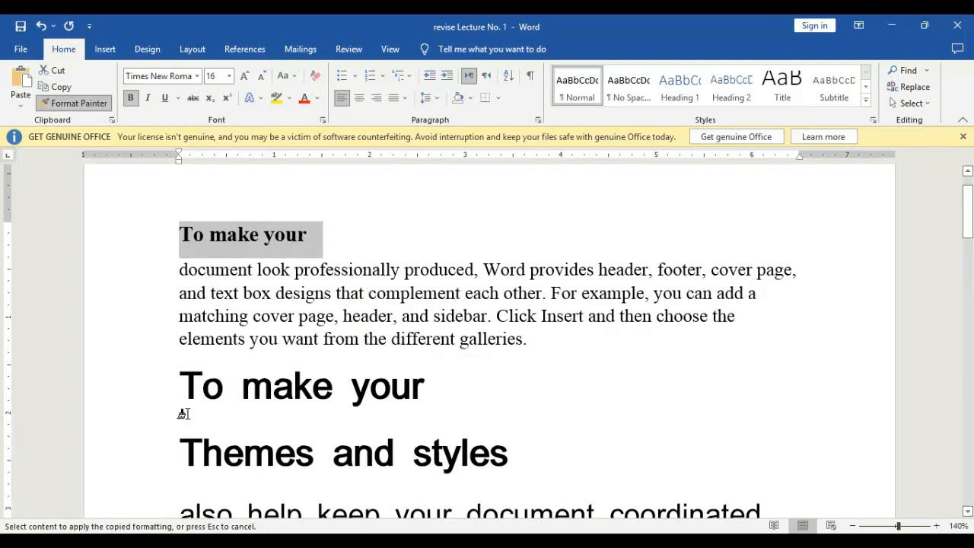
left_click_drag(201, 453, 466, 457)
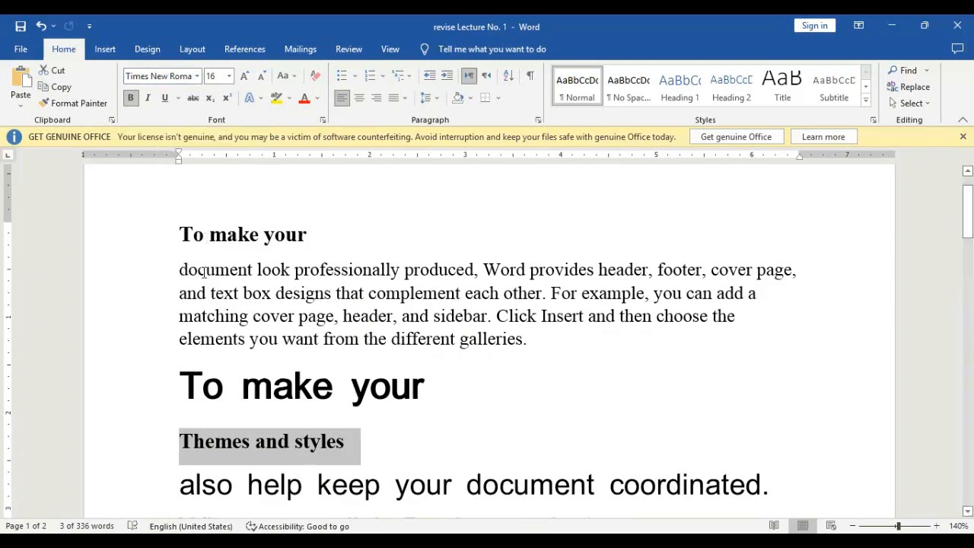
left_click_drag(180, 269, 534, 341)
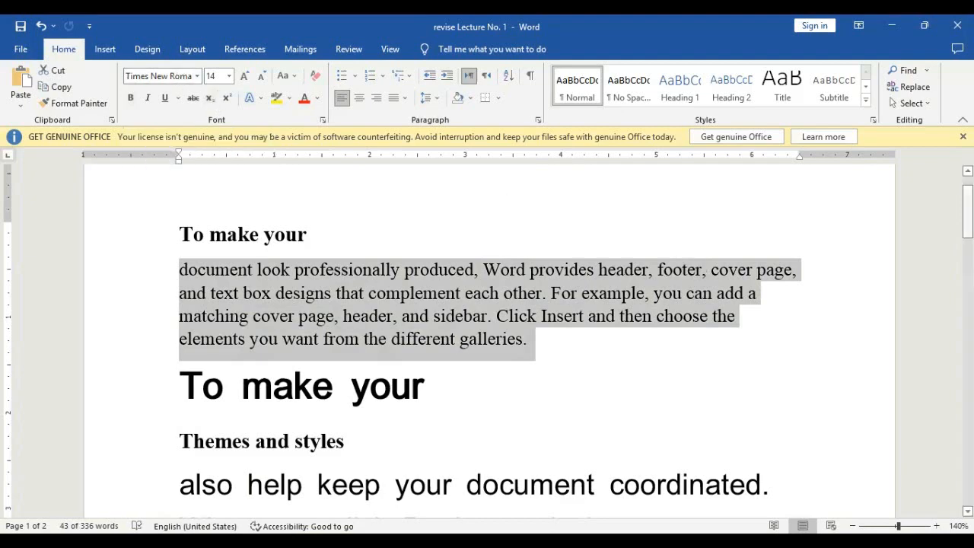
scroll(216, 335, "down", 3)
left_click(198, 325)
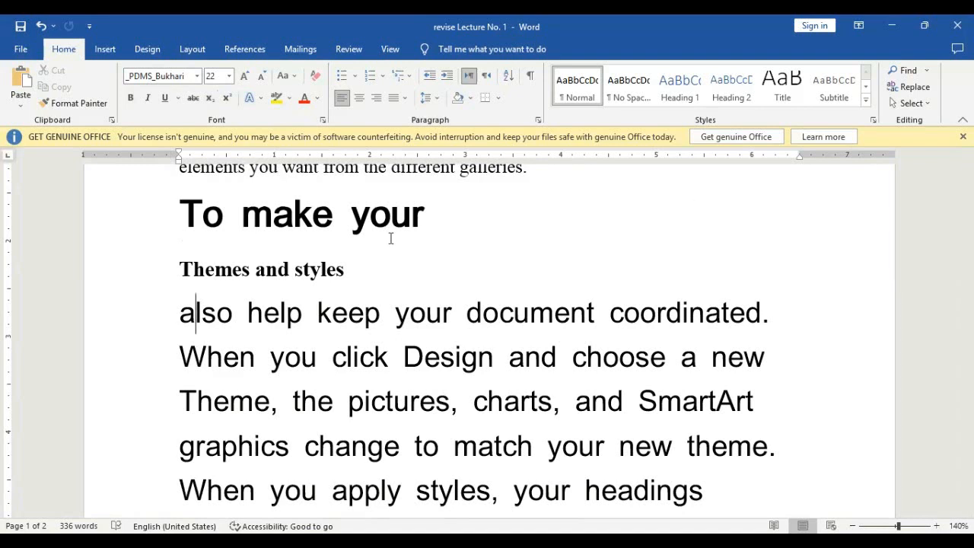
left_click(288, 169)
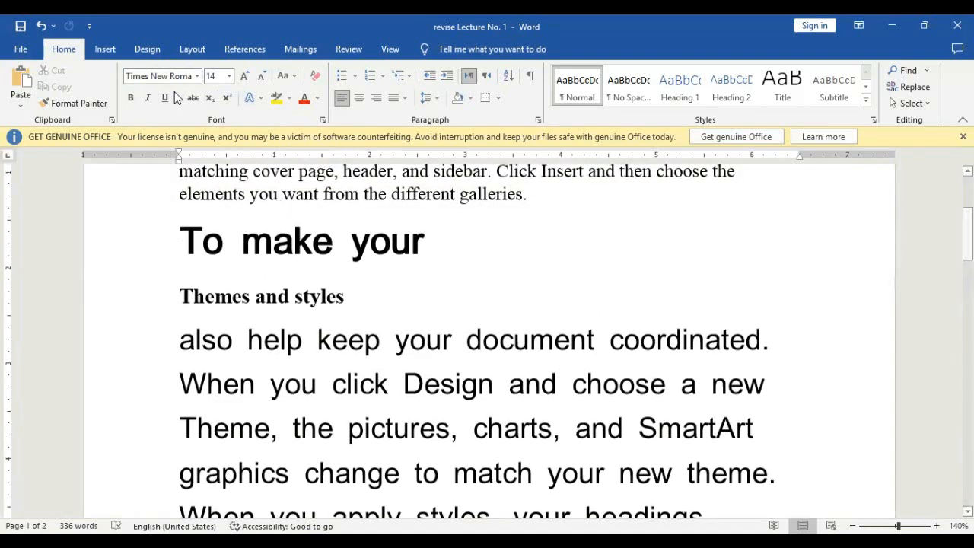
left_click(72, 103)
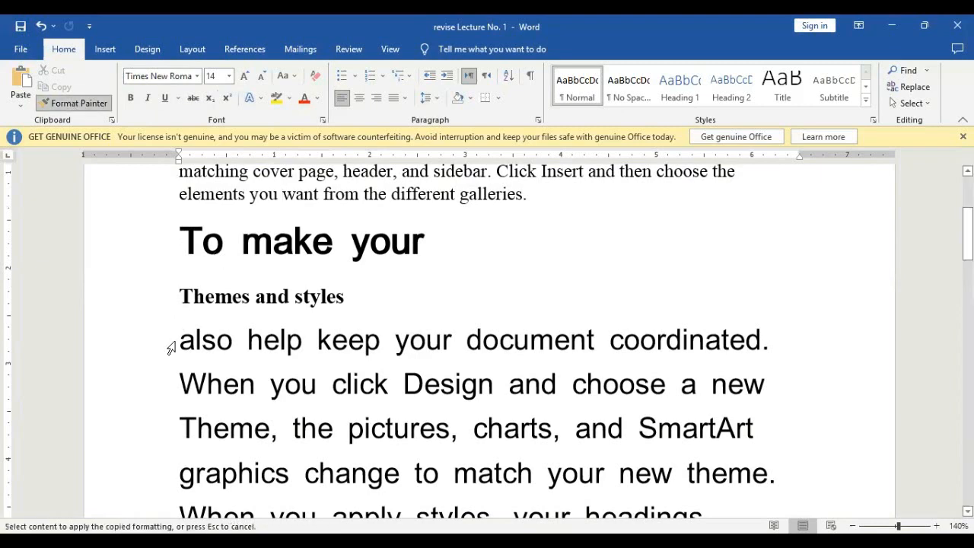
mouse_move(180, 338)
left_mouse_down()
mouse_move(312, 400)
mouse_move(439, 487)
mouse_move(685, 508)
mouse_move(640, 518)
mouse_move(632, 467)
mouse_move(640, 475)
left_mouse_up()
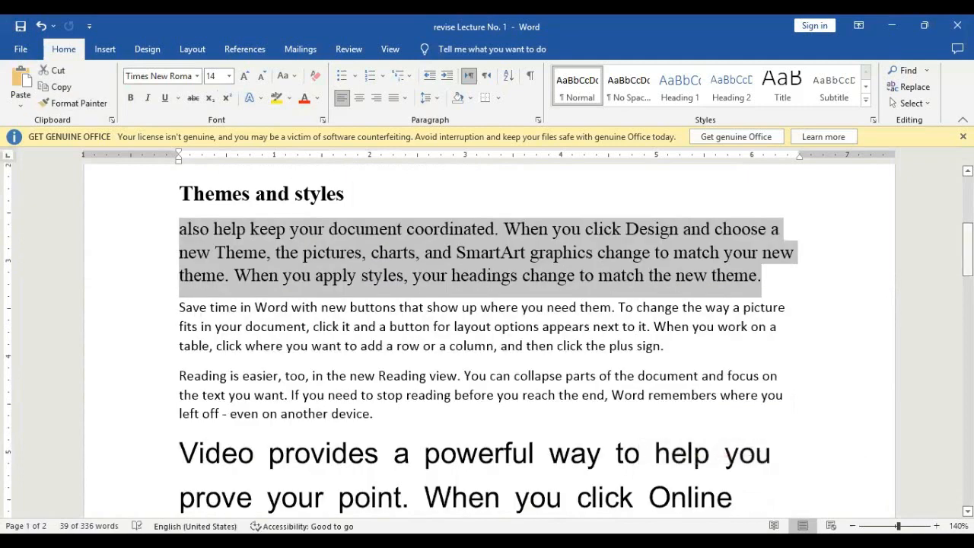
- Enlarge the "To make your" heading at the start of the document step by step to font size 26
scroll(487, 342, "up", 3)
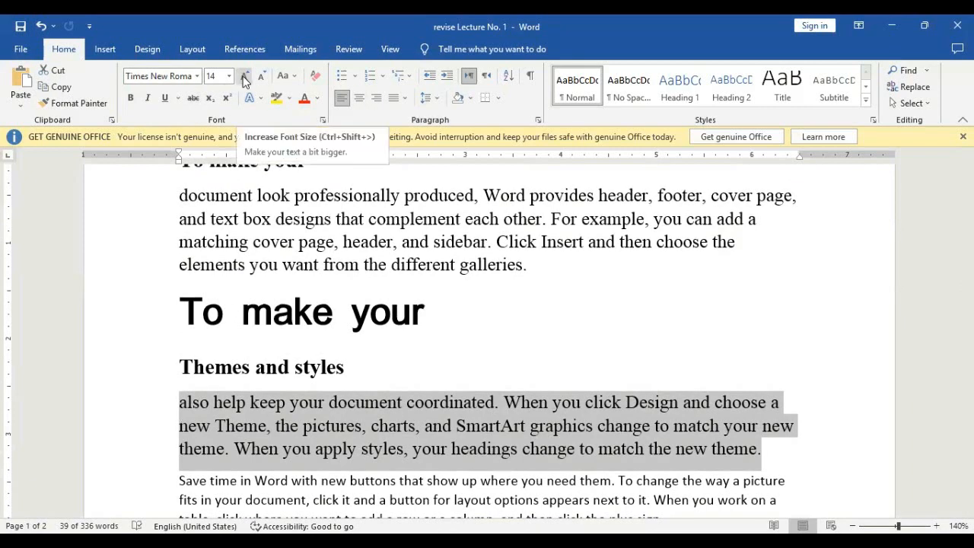
left_click(144, 319)
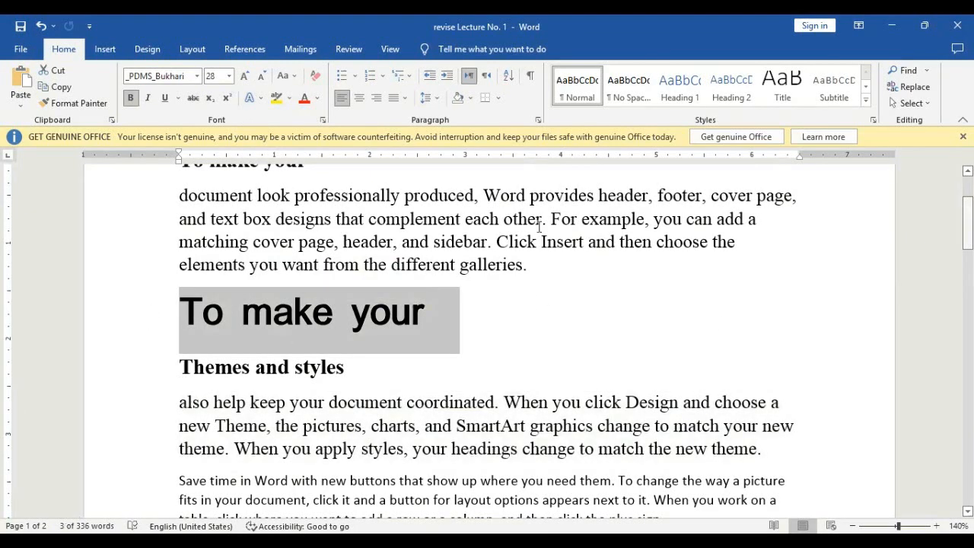
scroll(147, 279, "up", 2)
left_click(147, 279)
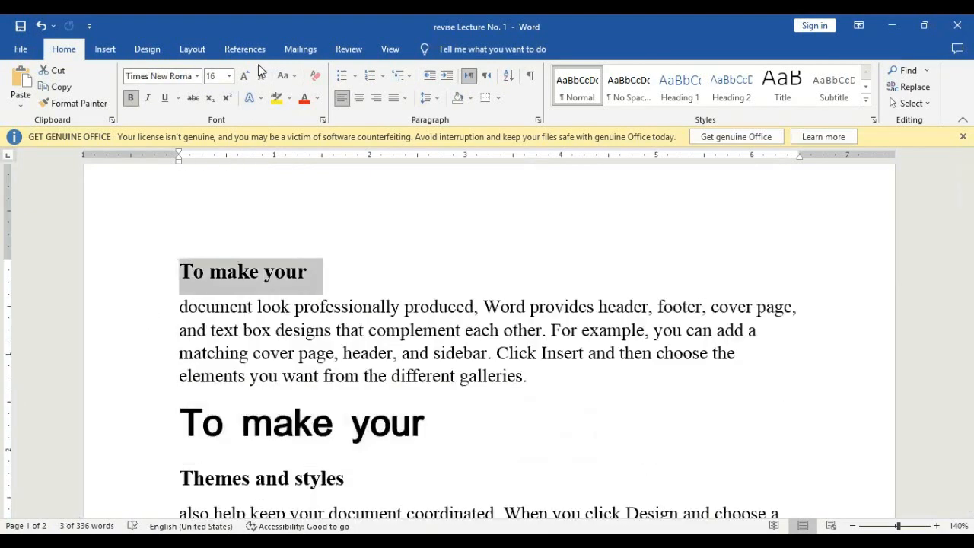
left_click(247, 79)
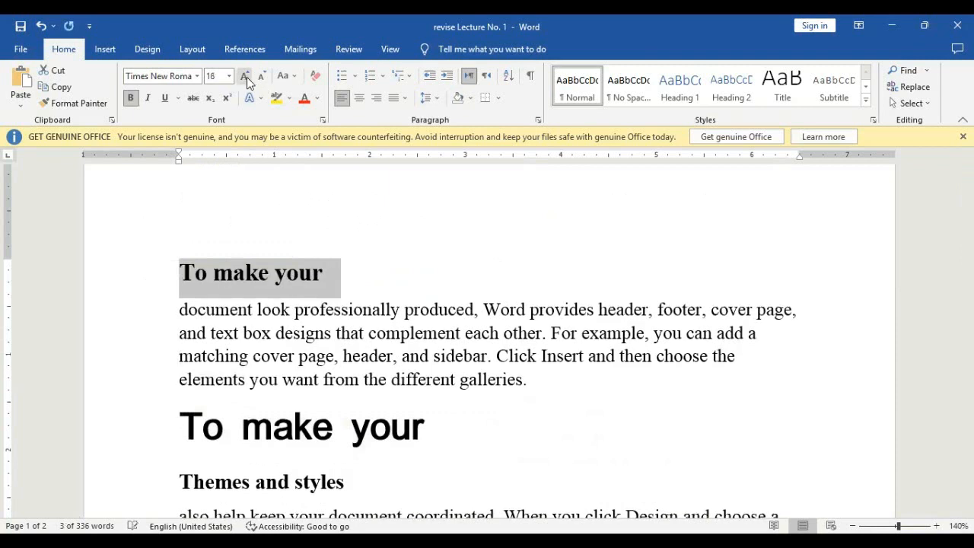
left_click(247, 79)
left_click(246, 79)
left_click(247, 79)
left_click(246, 80)
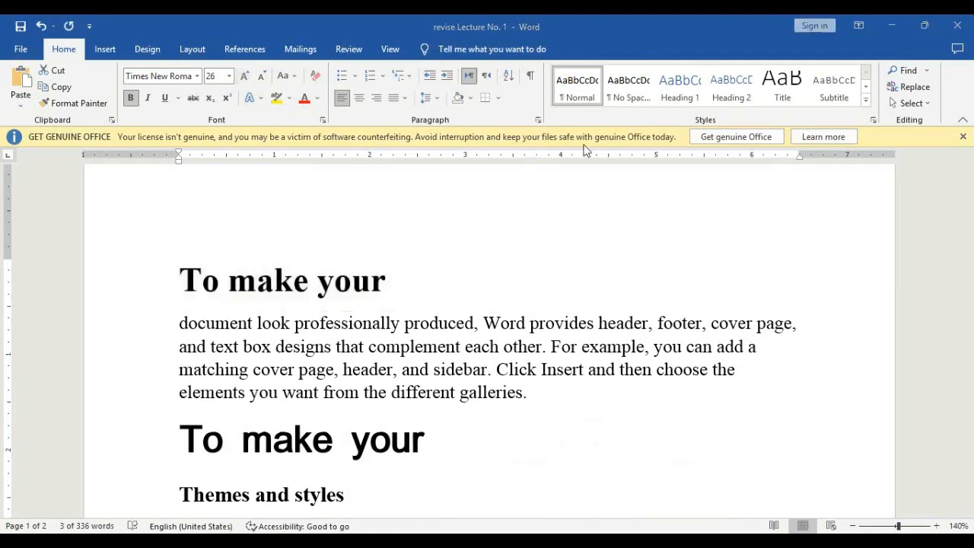
- Shrink the first "To make your" heading step by step to font size 20
left_click(150, 281)
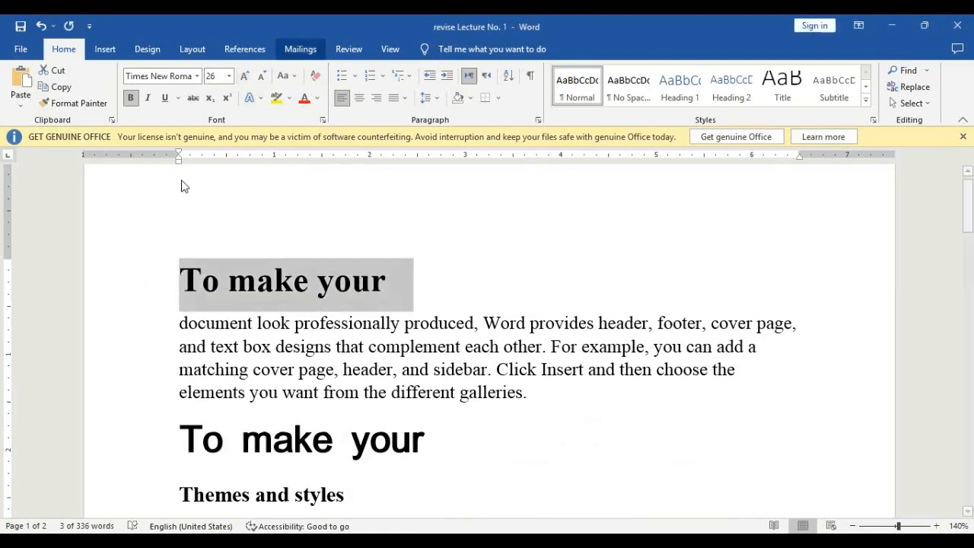
left_click(263, 78)
left_click(263, 77)
left_click(262, 77)
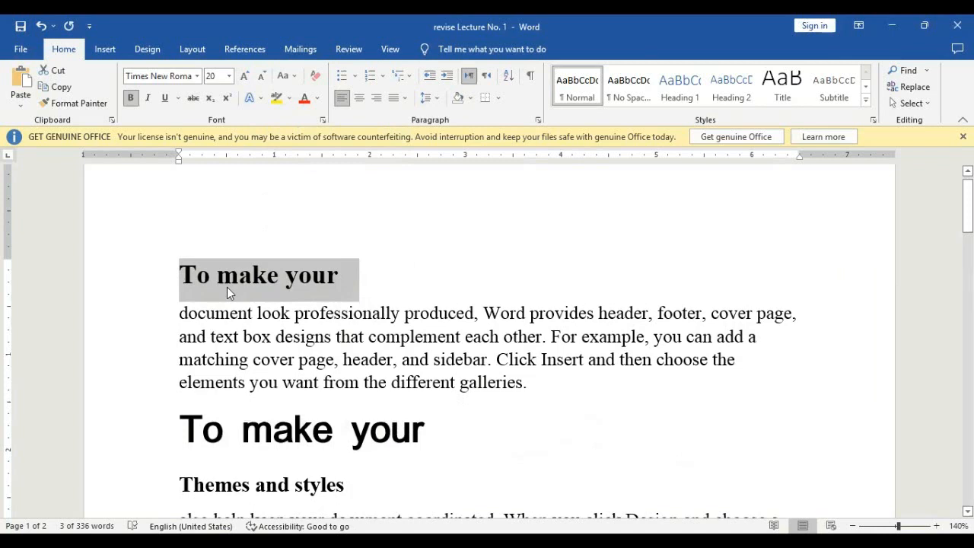
- Grow the first "To make your" heading through the preset font sizes back to 26
key("ctrl+shift+period")
key("ctrl+shift+period")
key("ctrl+shift+period")
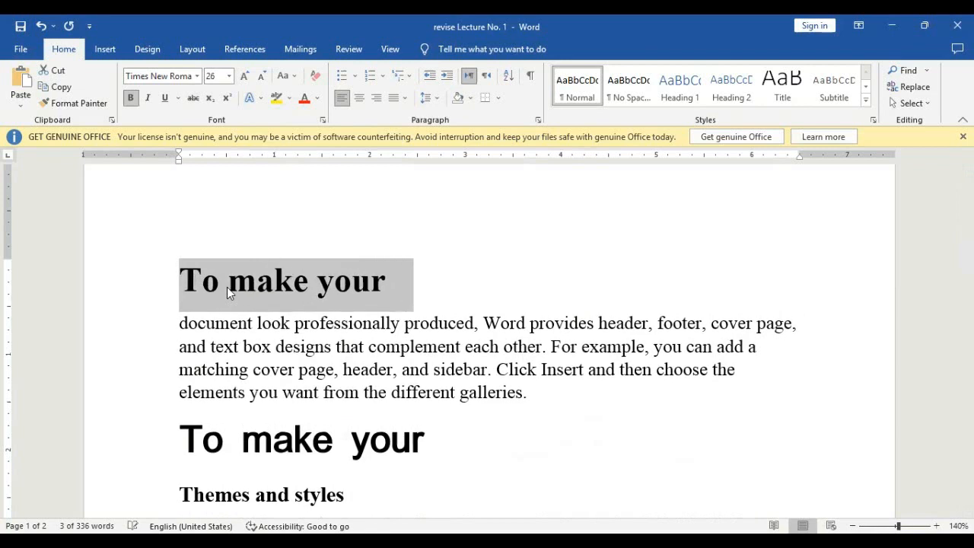
- Enlarge the first "To make your" heading one point at a time to font size 33
key("ctrl+bracketright")
key("ctrl+bracketright")
key("ctrl+bracketright")
key("ctrl+bracketright")
key("ctrl+bracketright")
key("ctrl+bracketright")
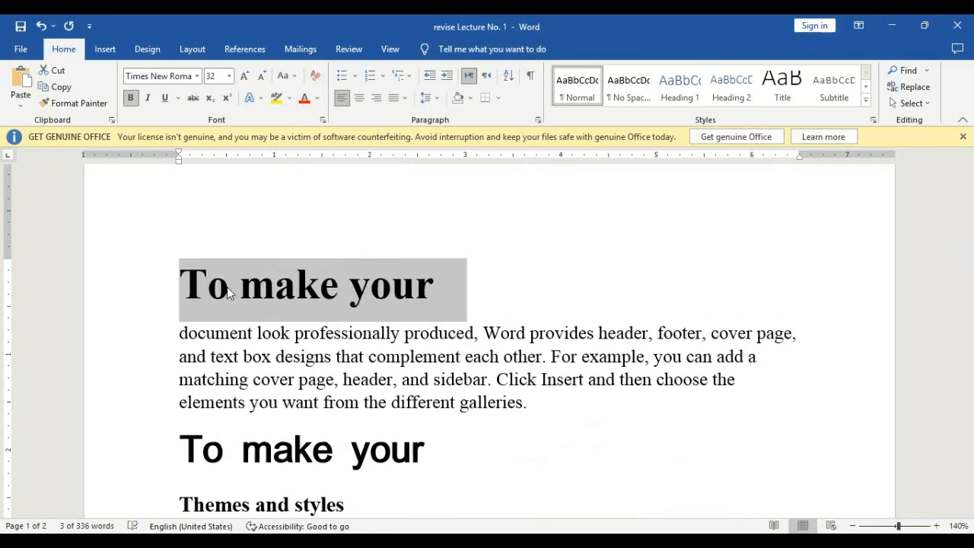
key("ctrl+bracketright")
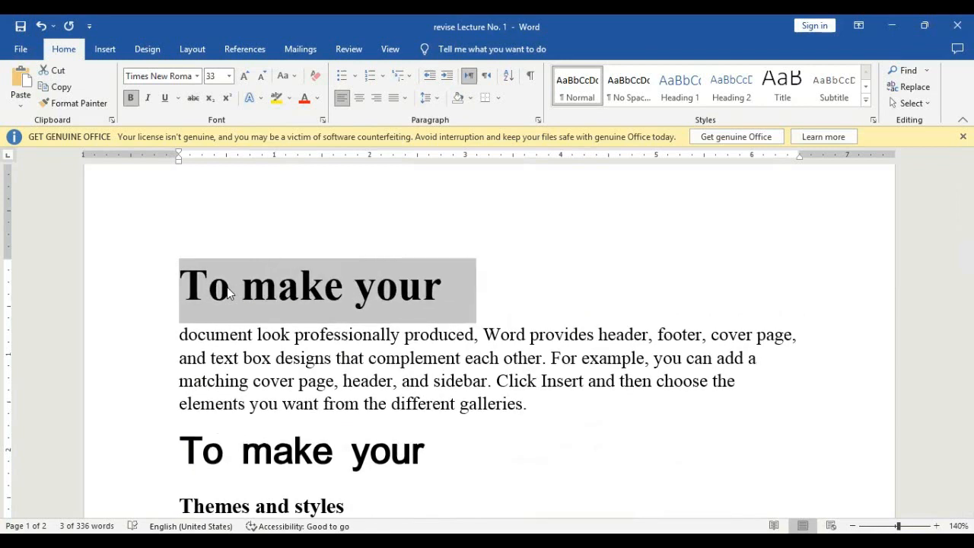
- Reduce the first "To make your" heading one point at a time to font size 26
key("ctrl+bracketleft")
key("ctrl+bracketleft")
key("ctrl+bracketleft")
key("ctrl+bracketleft")
key("ctrl+bracketleft")
key("ctrl+bracketleft")
key("ctrl+bracketleft")
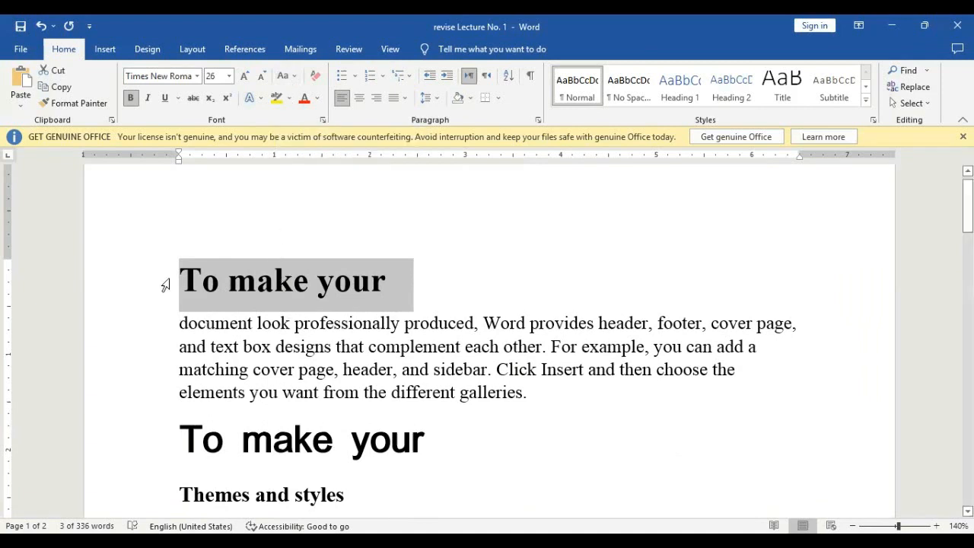
- Change the case of the first "To make your" heading to lowercase and then to UPPERCASE
left_click(294, 79)
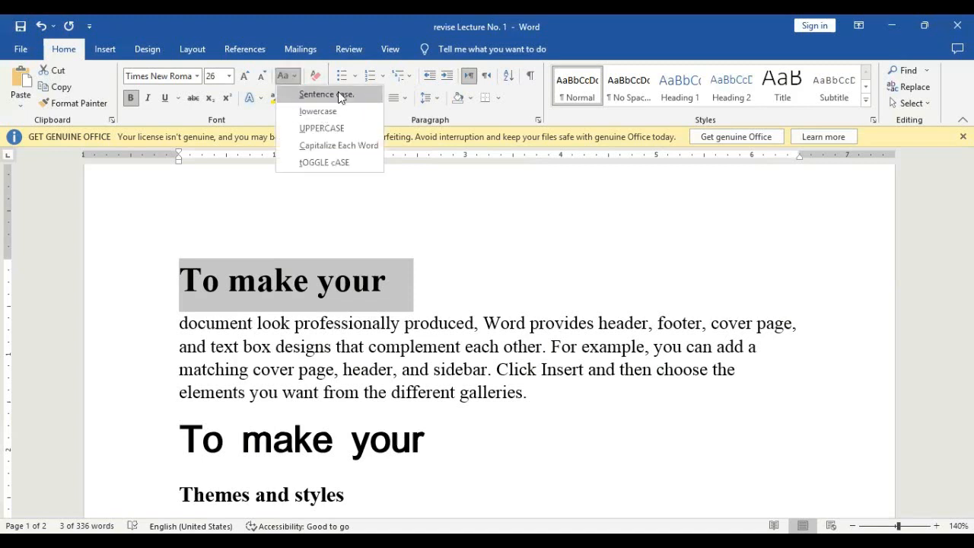
left_click(340, 111)
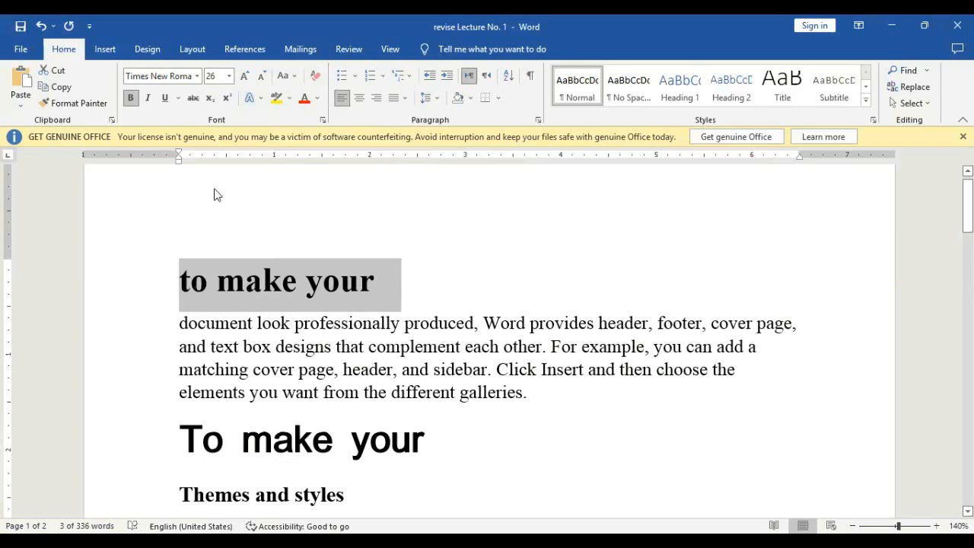
left_click(293, 76)
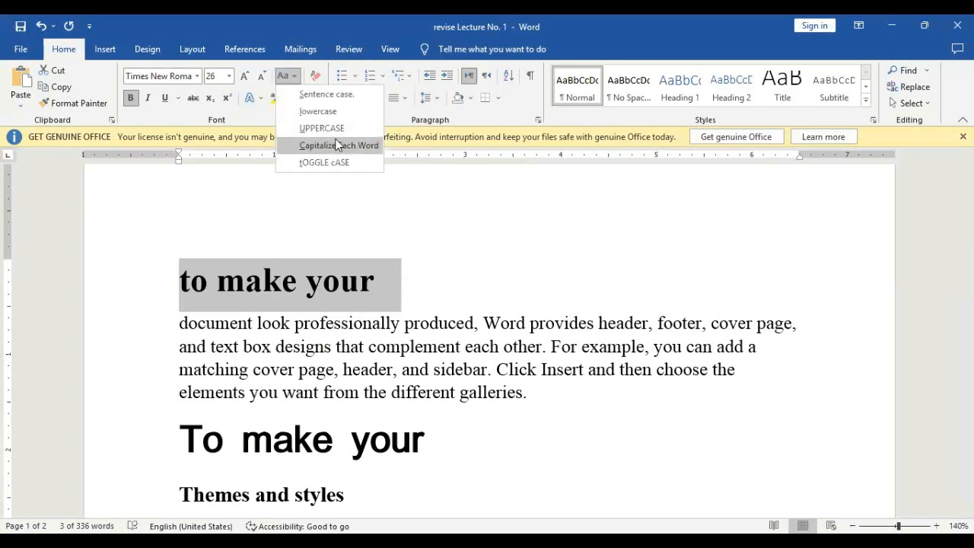
left_click(344, 129)
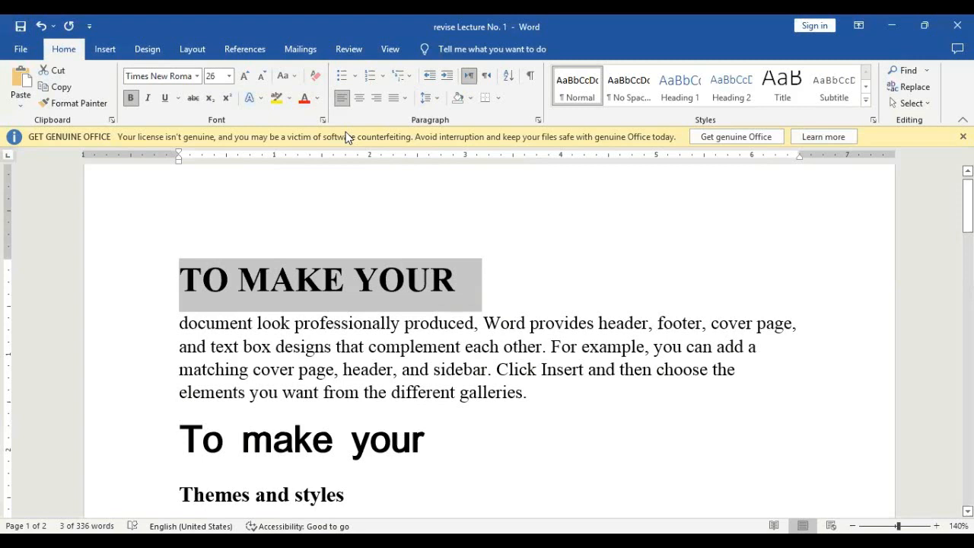
key("alt+Tab")
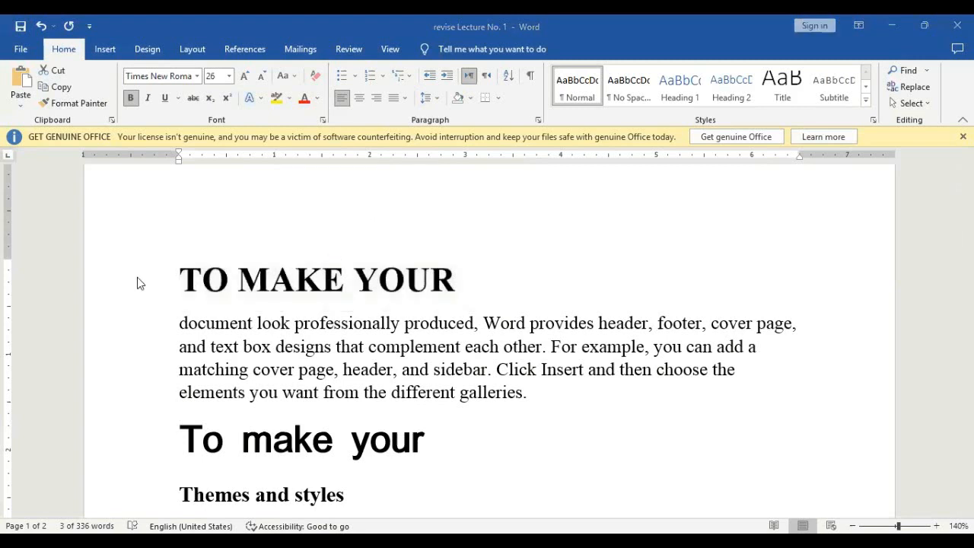
key("alt+Tab")
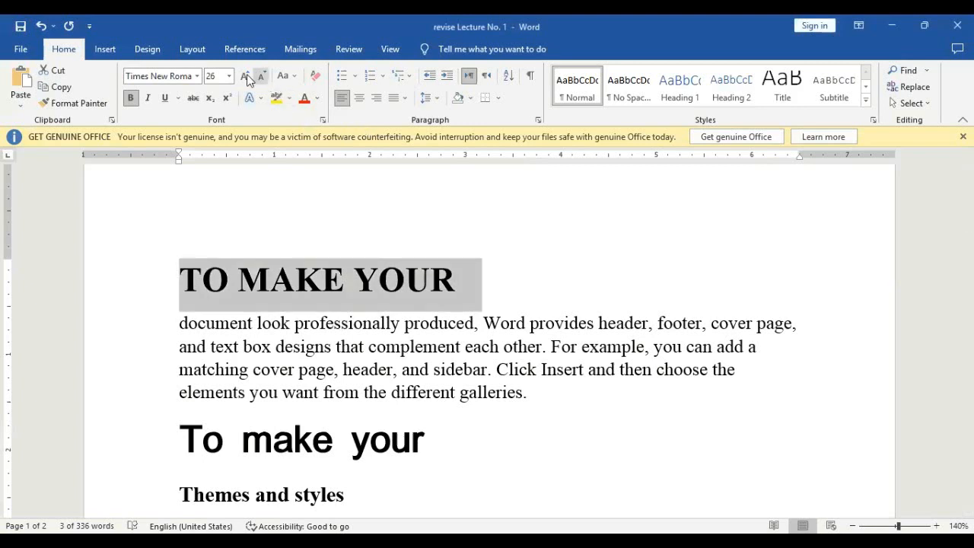
- Apply Capitalize Each Word and then tOGGLE cASE to the heading at the start of the document
left_click(293, 79)
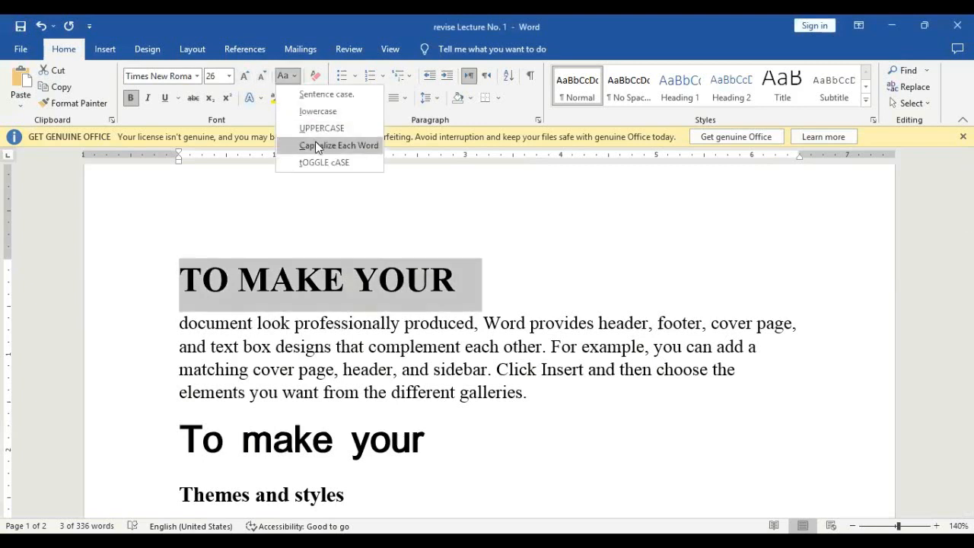
left_click(318, 148)
left_click(293, 80)
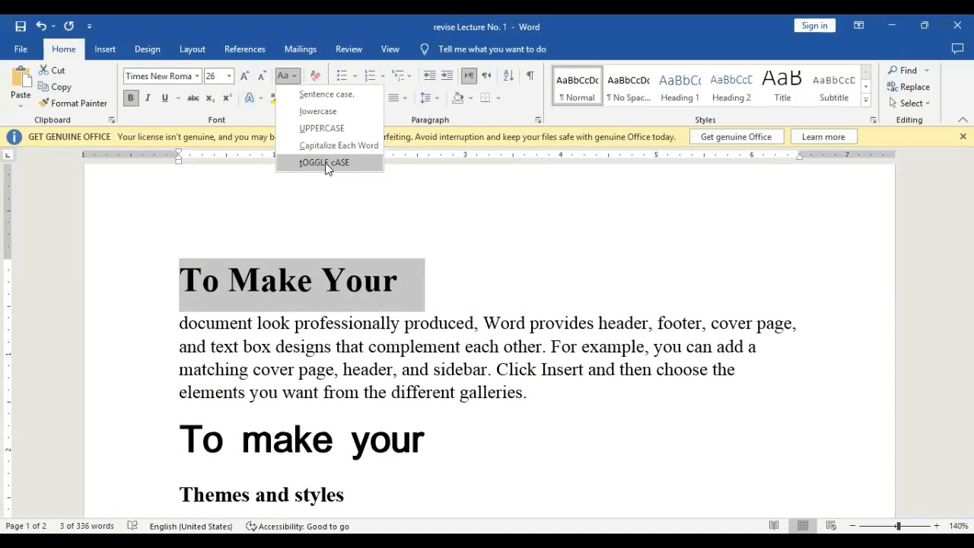
left_click(328, 163)
- Change the heading at the start of the document to Sentence case and deselect it
left_click(287, 76)
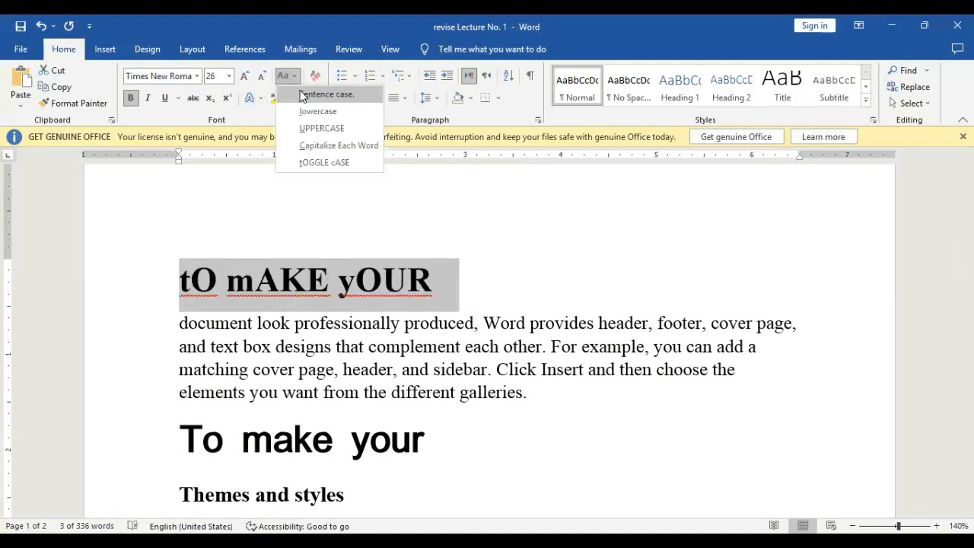
left_click(320, 94)
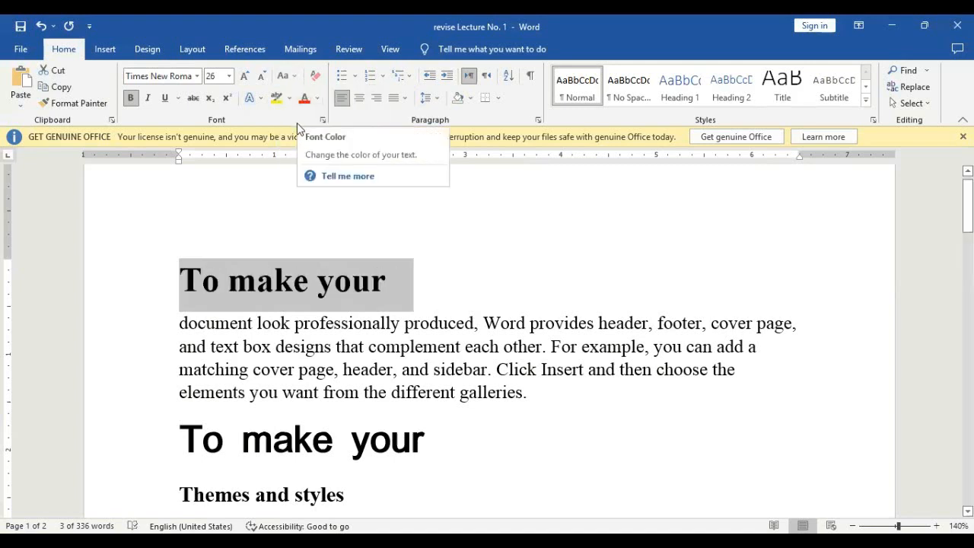
left_click(293, 77)
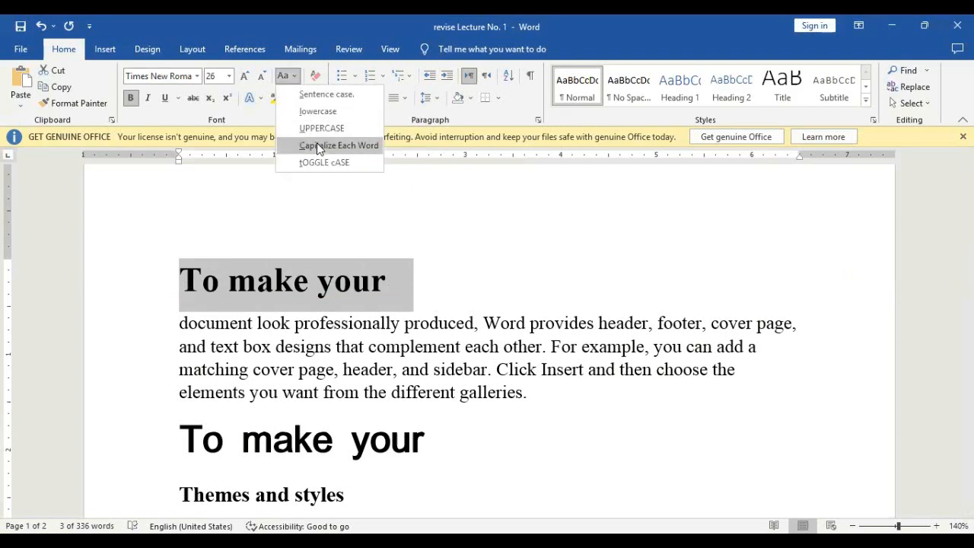
left_click(408, 297)
left_click(408, 297)
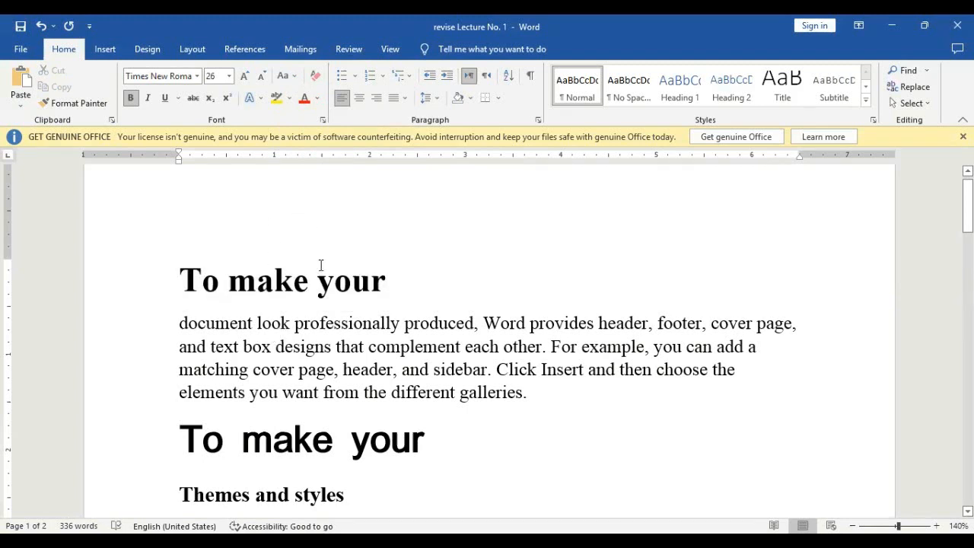
- Set the second "To make your" heading, above "Themes and styles", to Arial Black, size 48
left_click(145, 453)
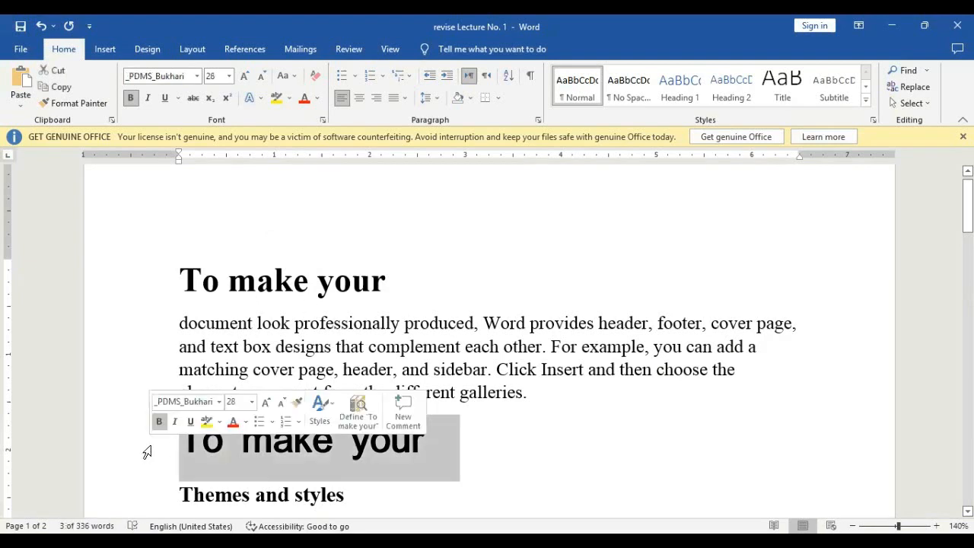
left_click(229, 76)
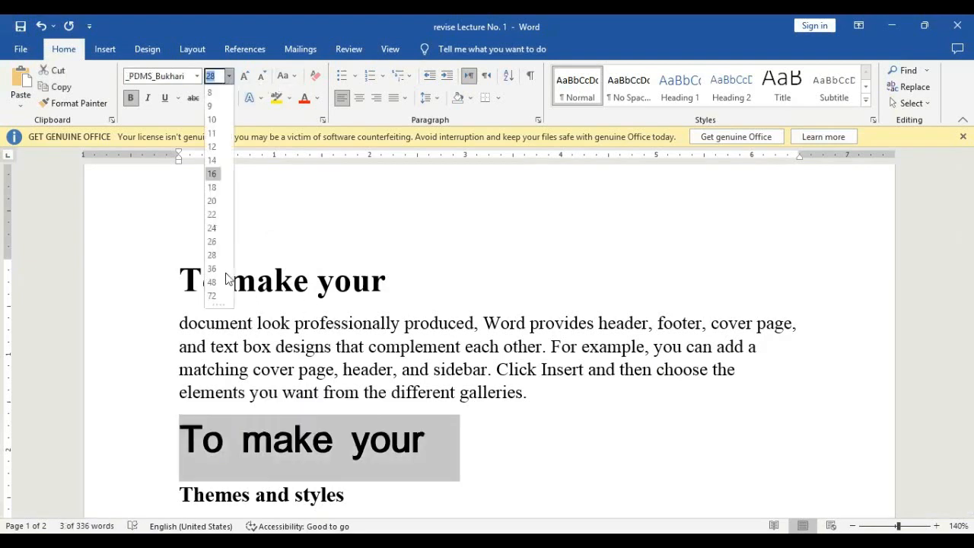
left_click(212, 282)
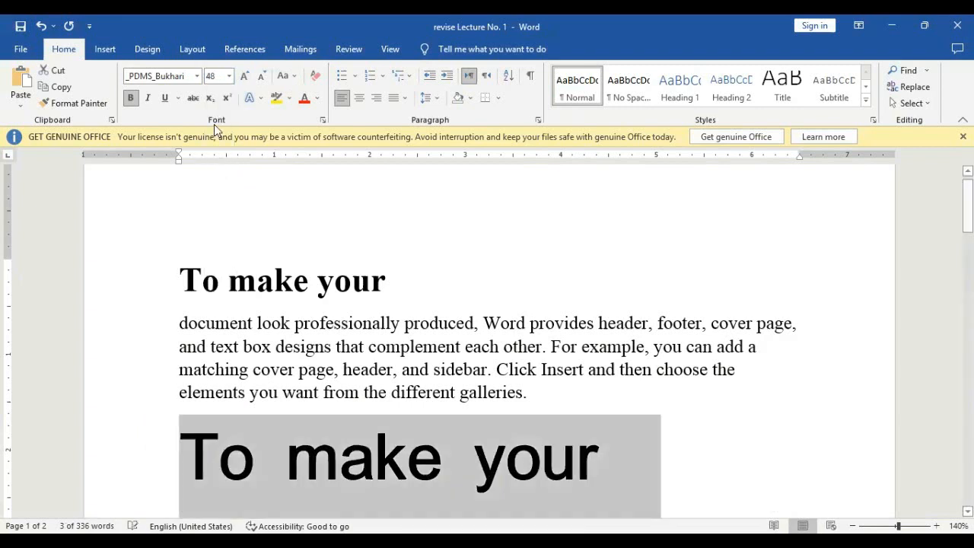
left_click(196, 76)
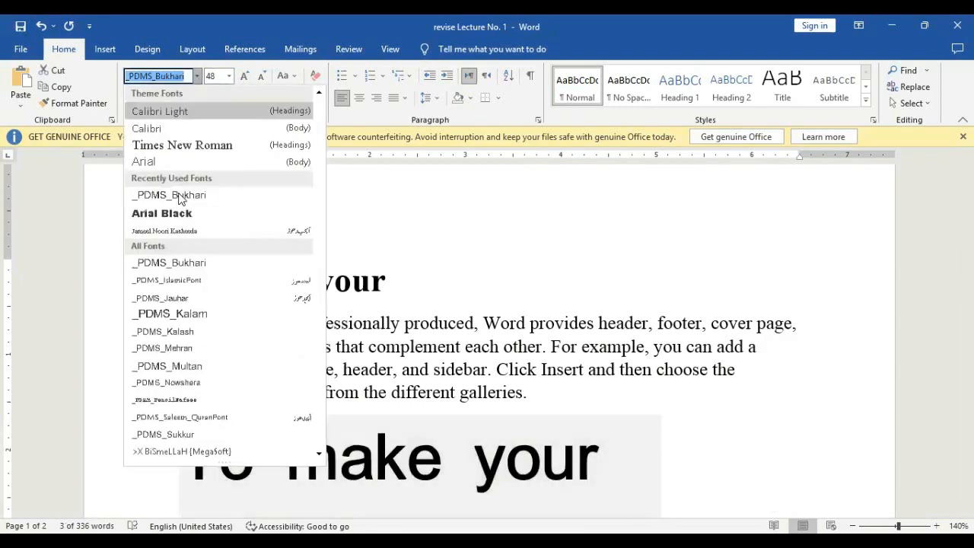
left_click(180, 214)
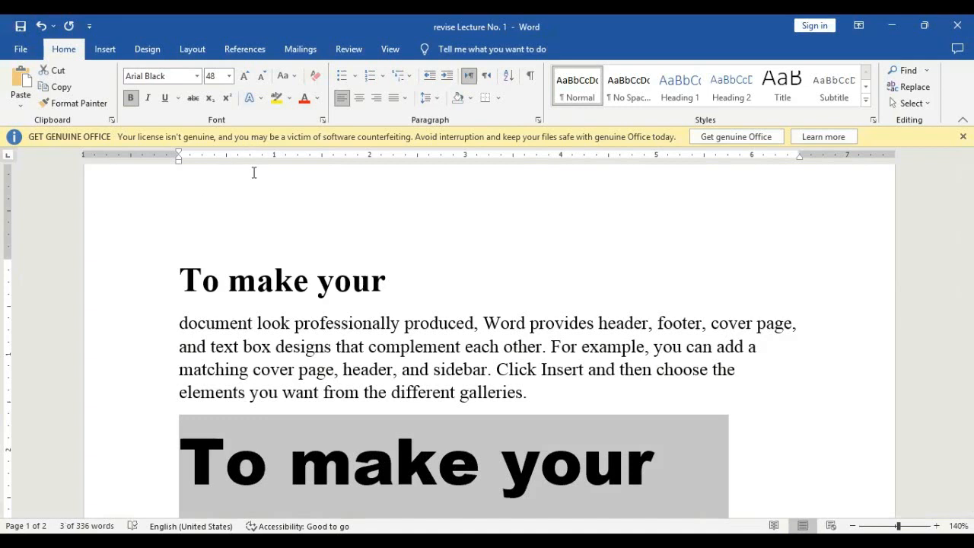
- Clear all formatting from the second "To make your" heading and make it bold at size 24
left_click(316, 80)
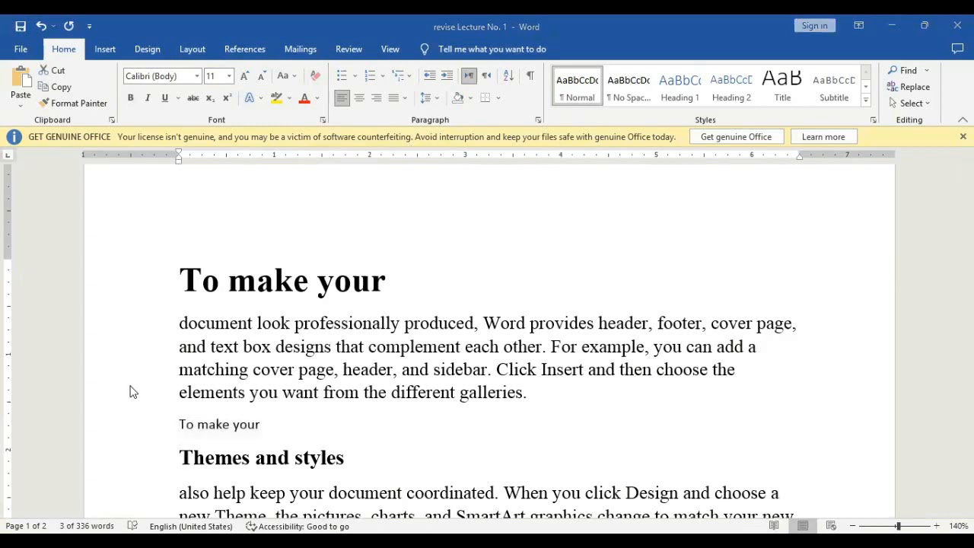
left_click(206, 426)
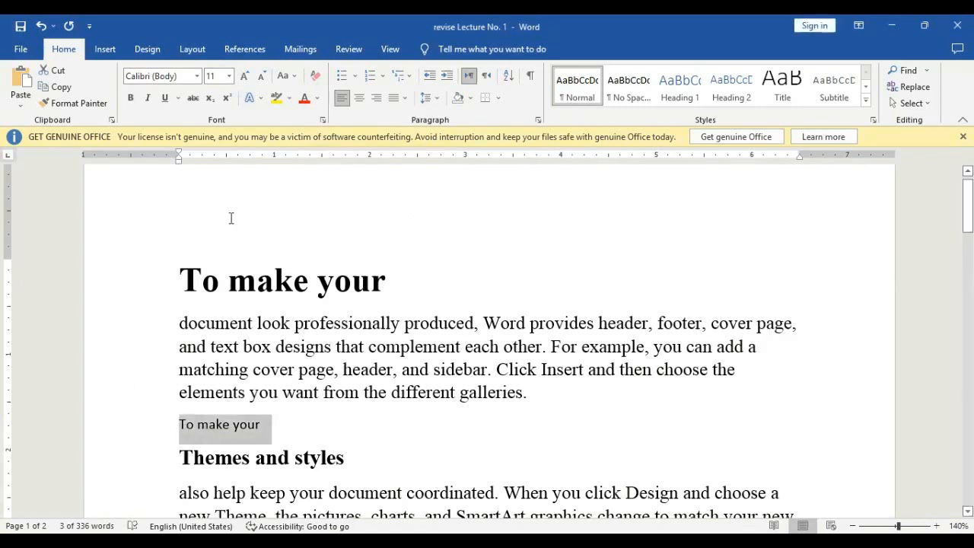
left_click(132, 106)
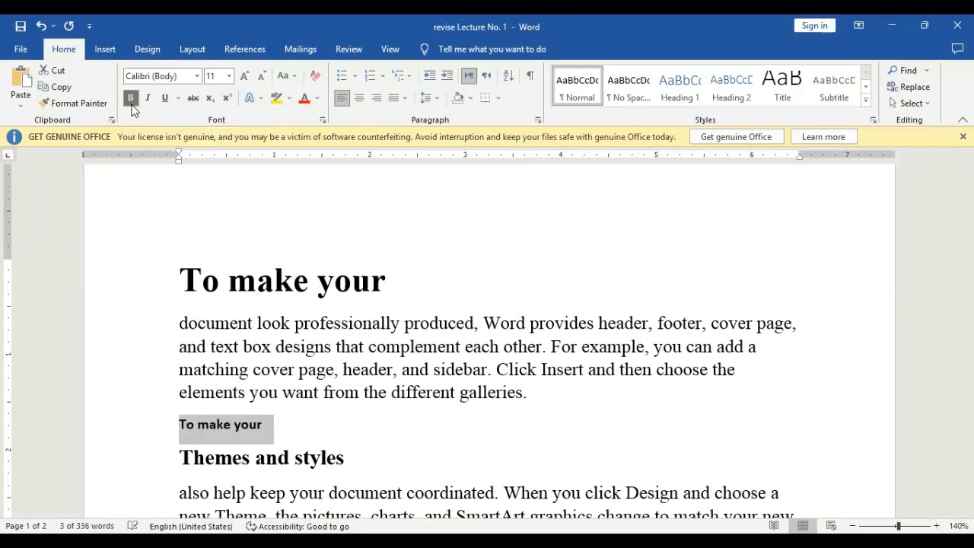
left_click(230, 77)
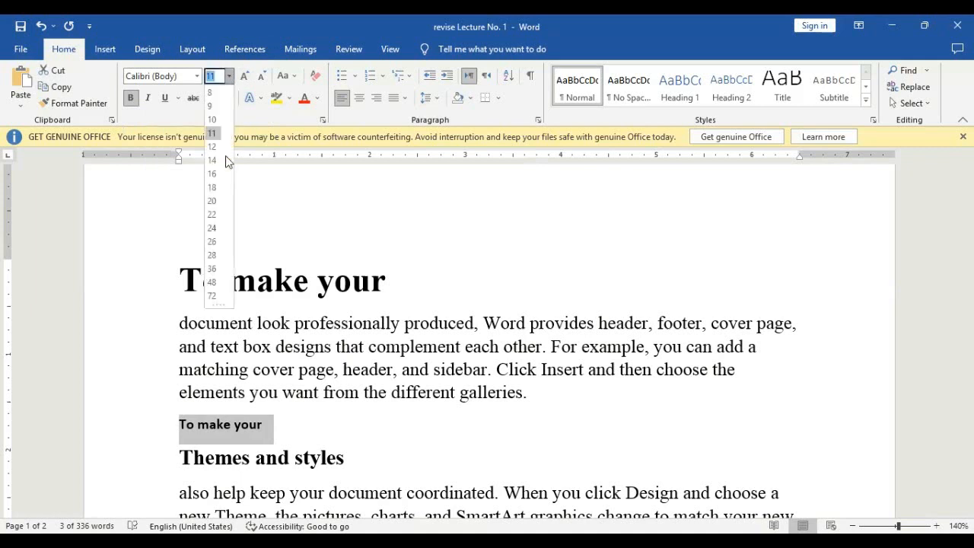
left_click(214, 229)
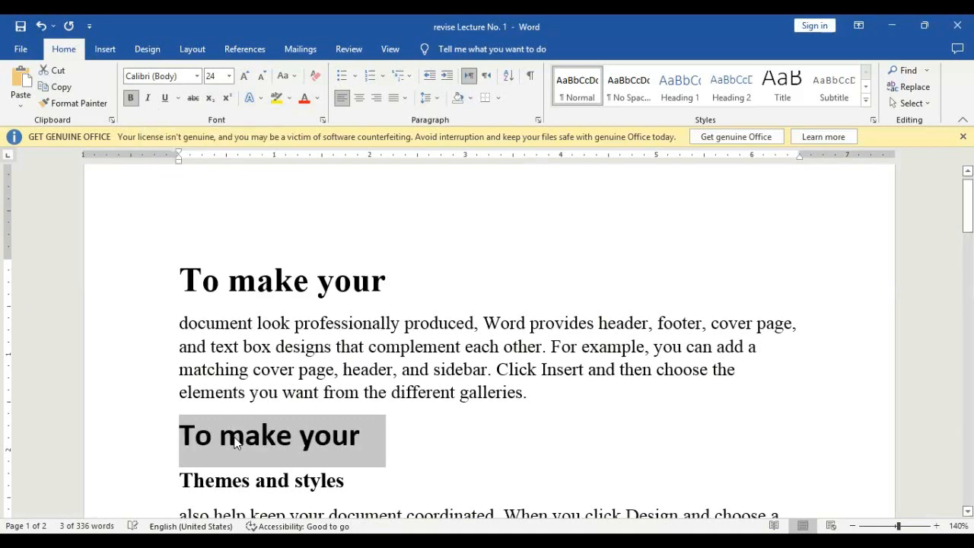
- Toggle bold on the second "To make your" heading until it is off, and switch italic on and off again
key("ctrl+b")
key("ctrl+b")
key("ctrl+b")
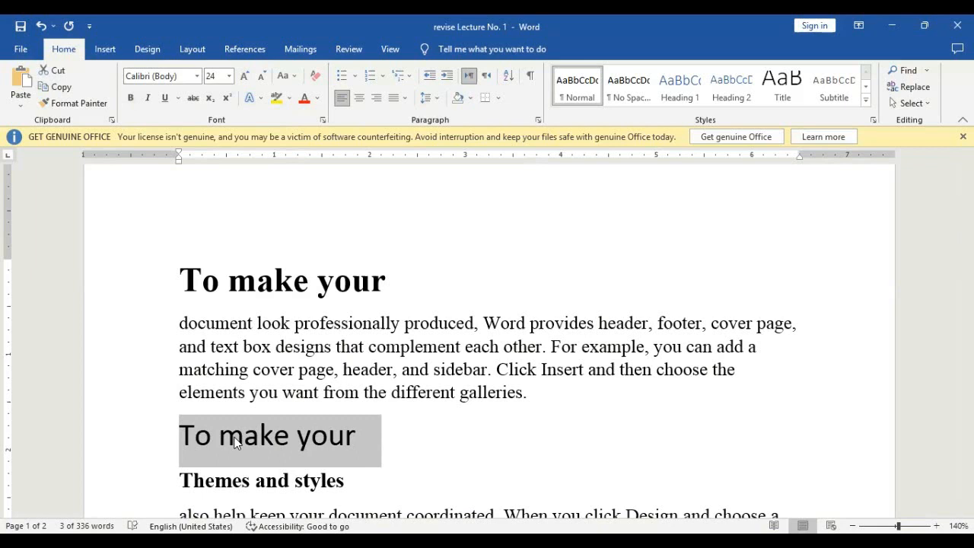
key("ctrl+i")
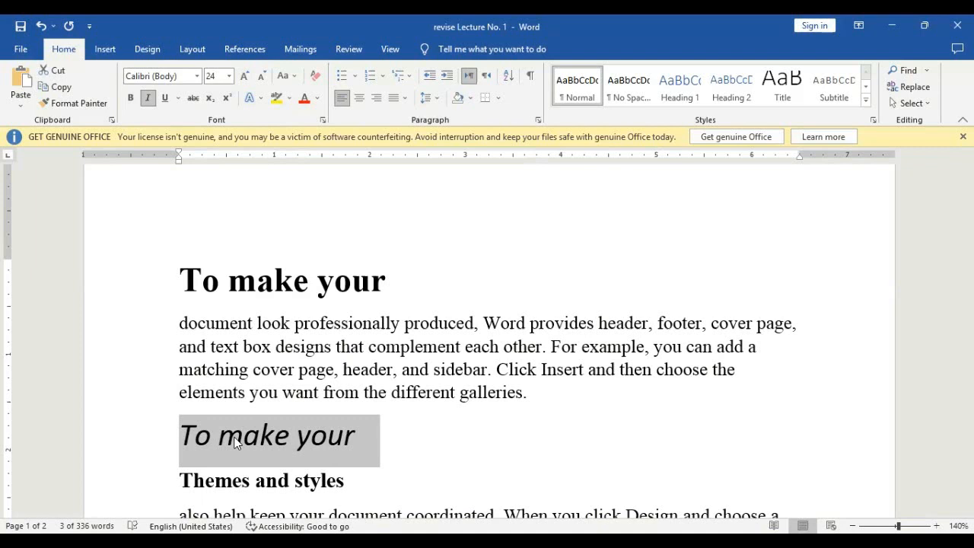
key("ctrl+i")
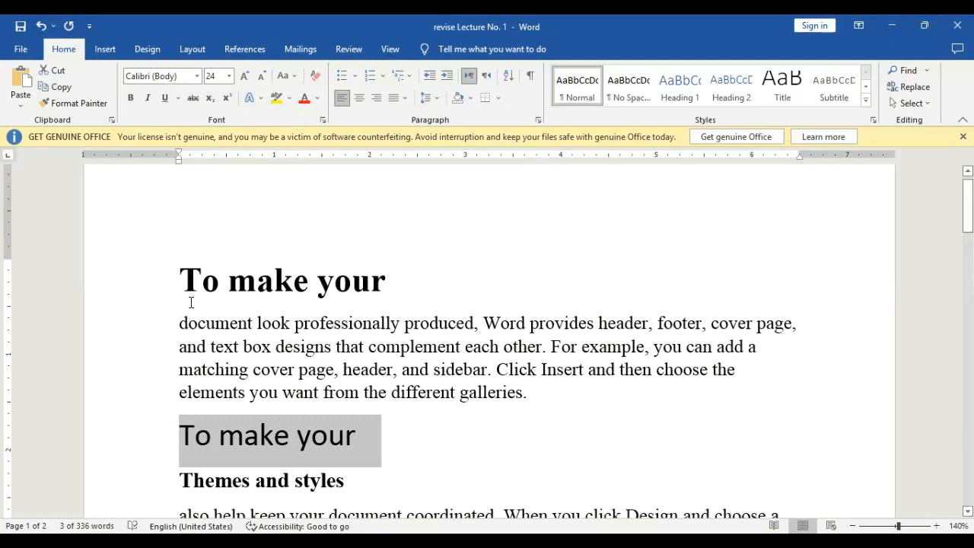
- Underline the first "To make your" heading and remove the underline again
left_click_drag(183, 283, 397, 293)
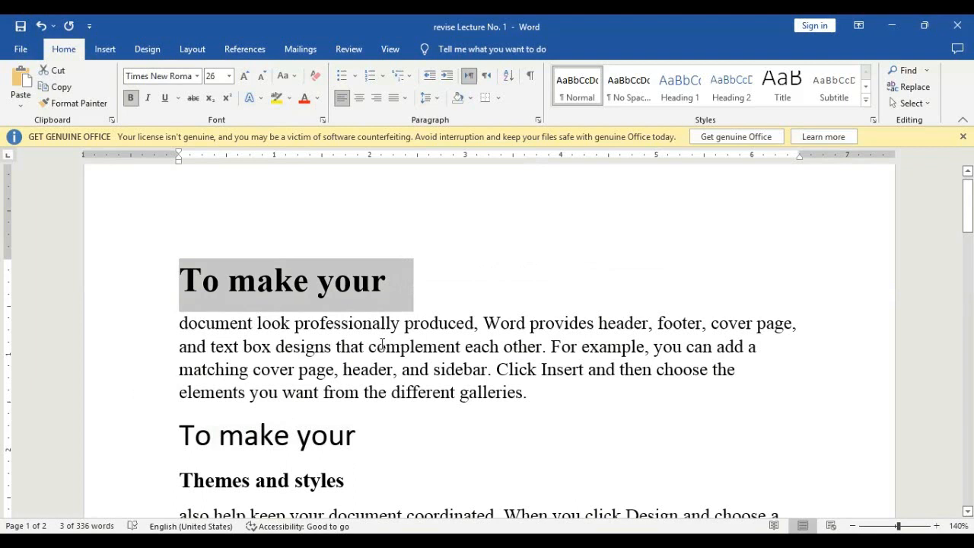
key("ctrl+u")
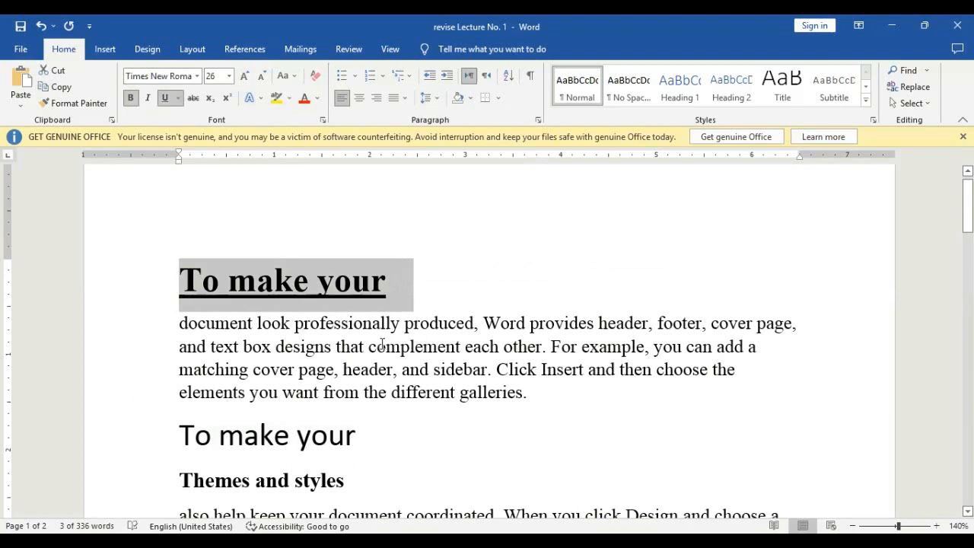
key("ctrl+u")
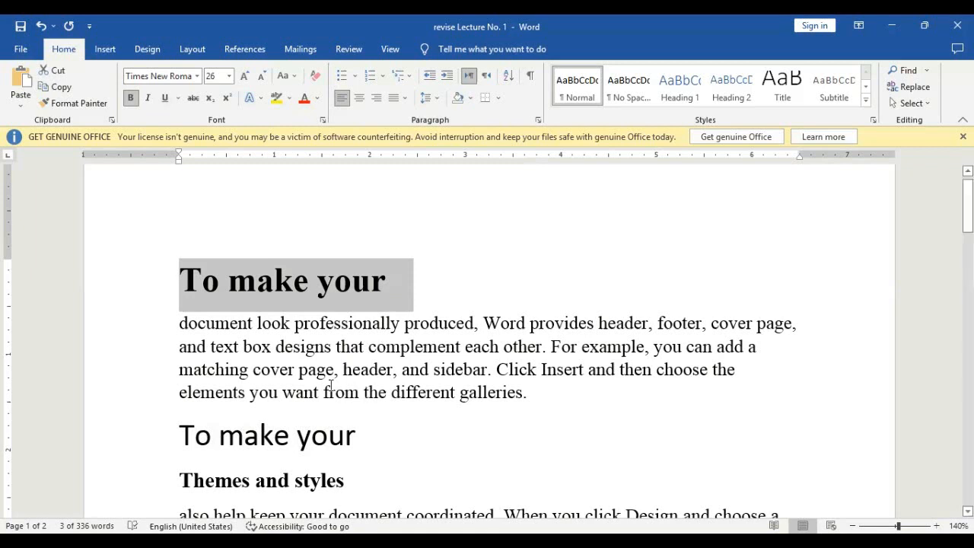
- Insert a line above the first "To make your" heading reading "Price of new car :1250000"
left_click(185, 287)
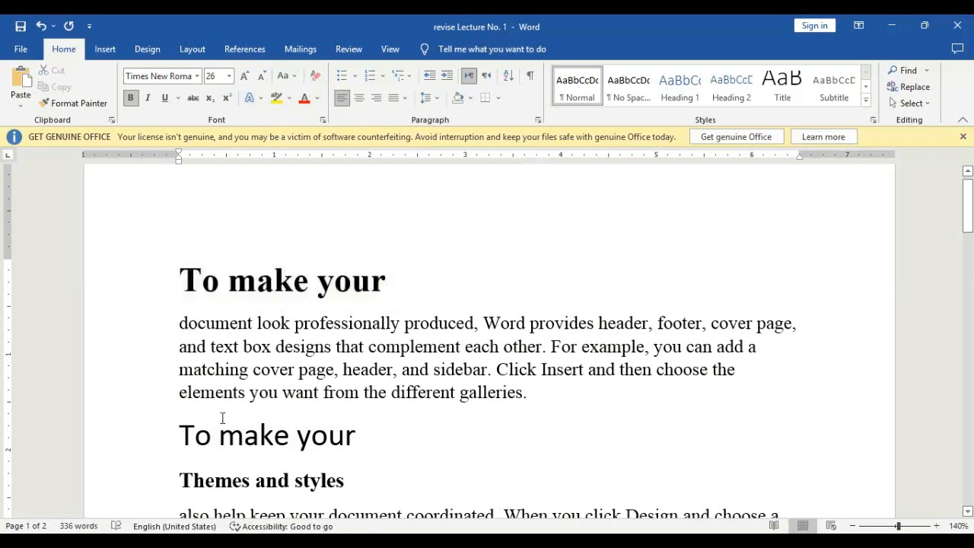
key("Return")
key("Up")
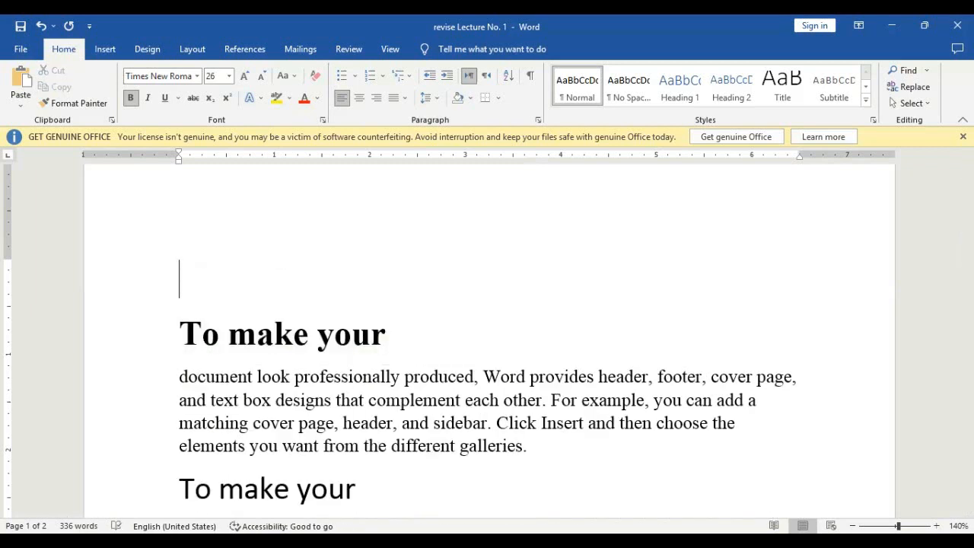
type("pric")
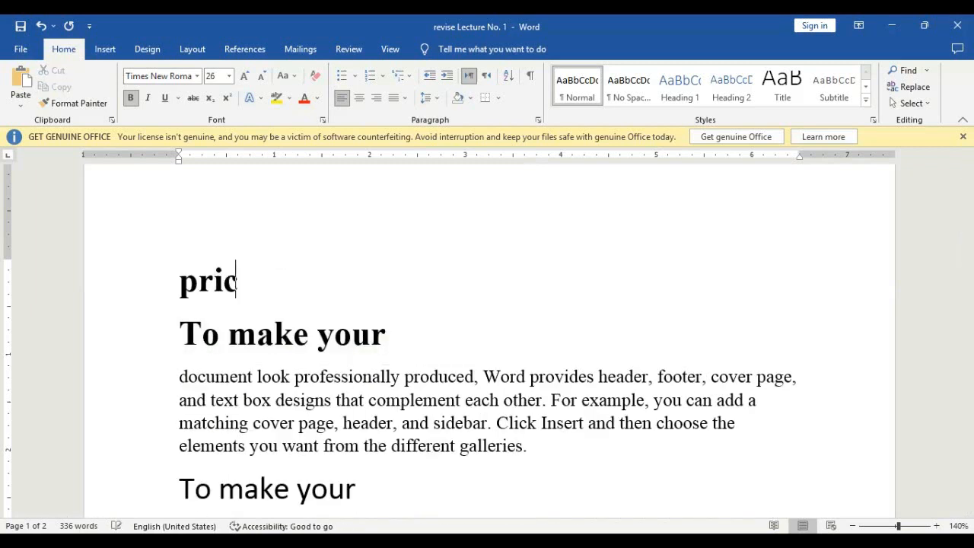
type("e of new ")
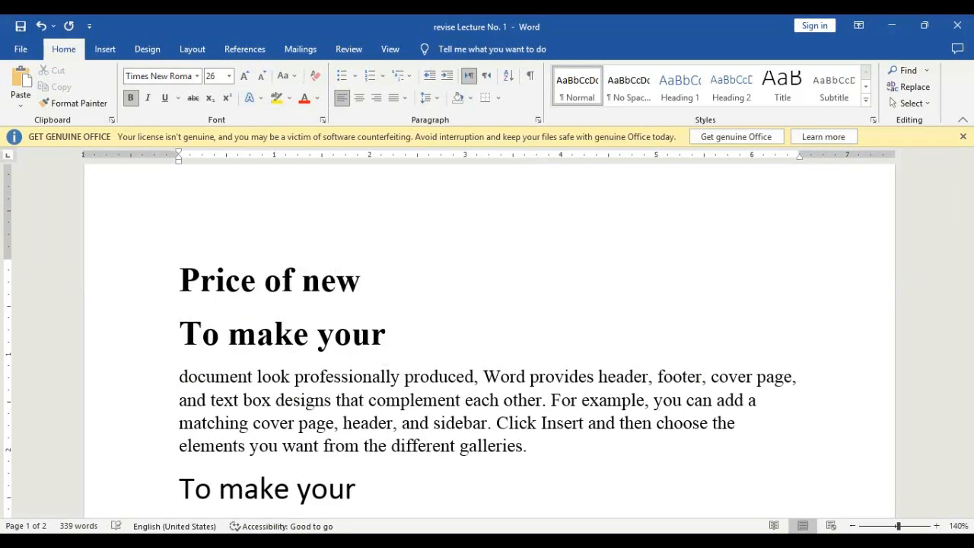
type("car ")
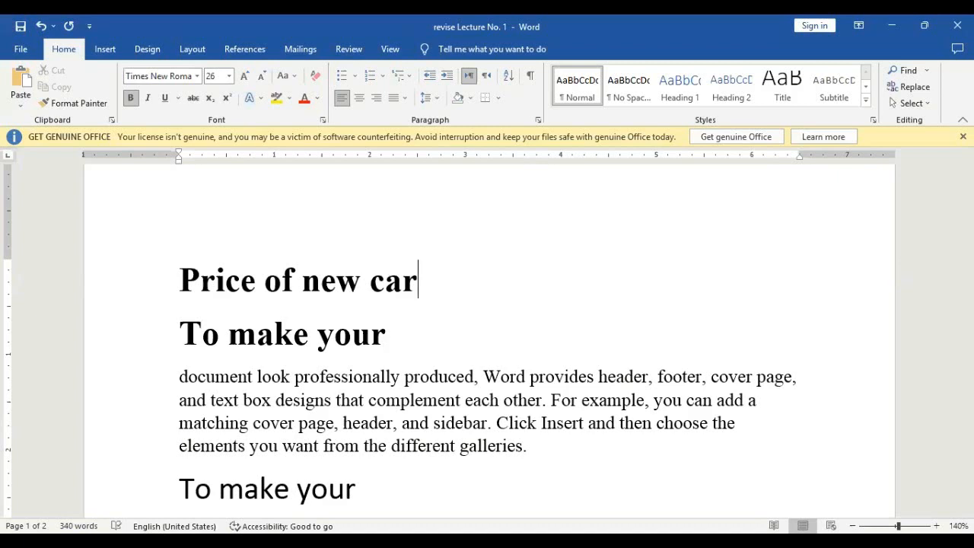
type(":1250000")
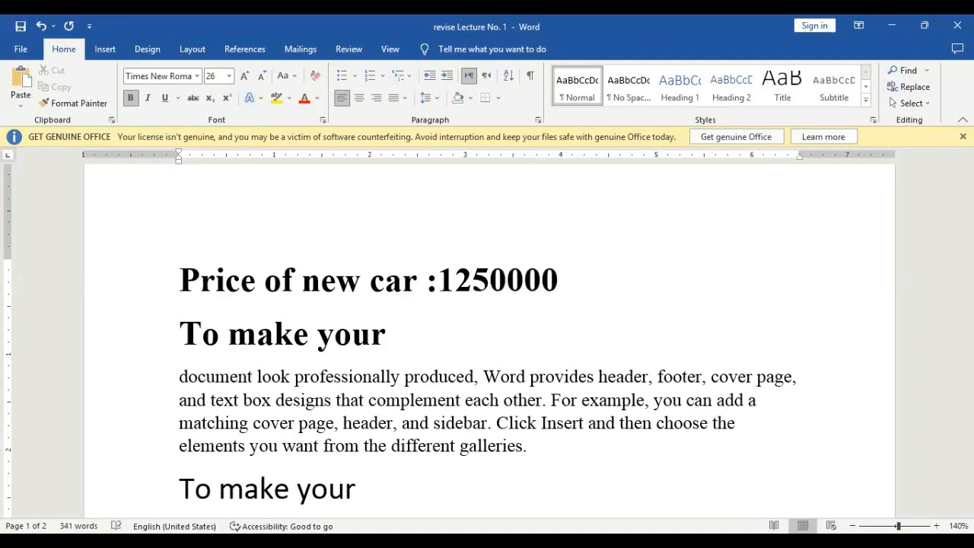
- Add a second line below the first price line reading "Price of new car: 1500000"
key("Return")
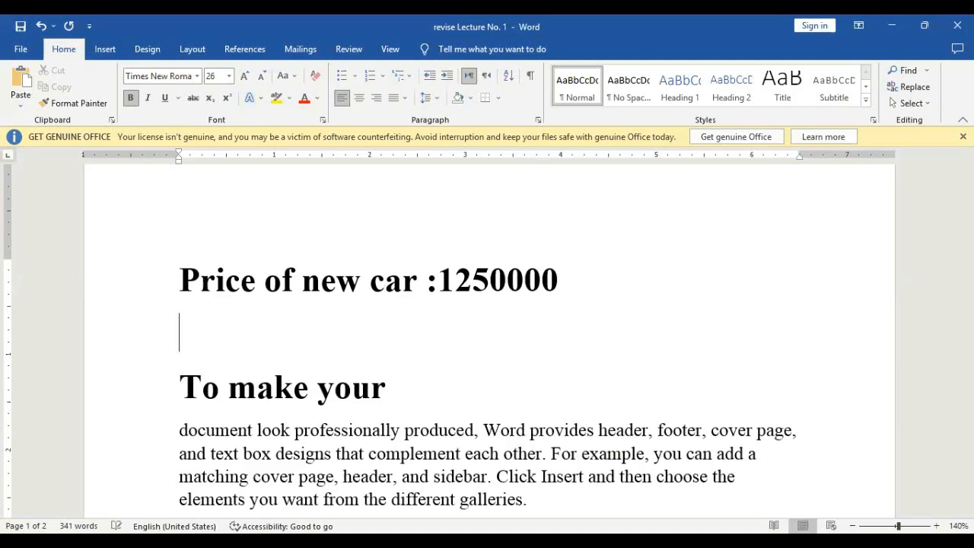
type("price of")
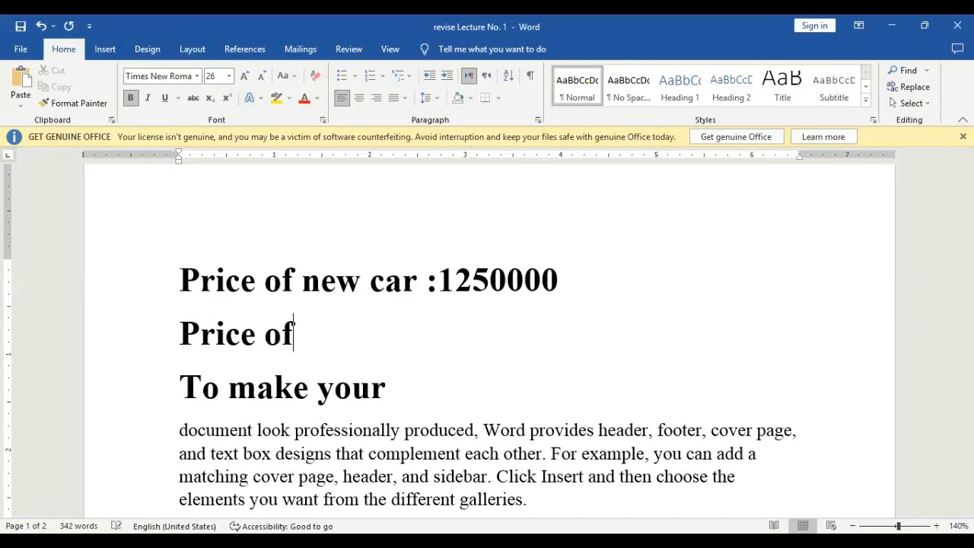
type(" new car")
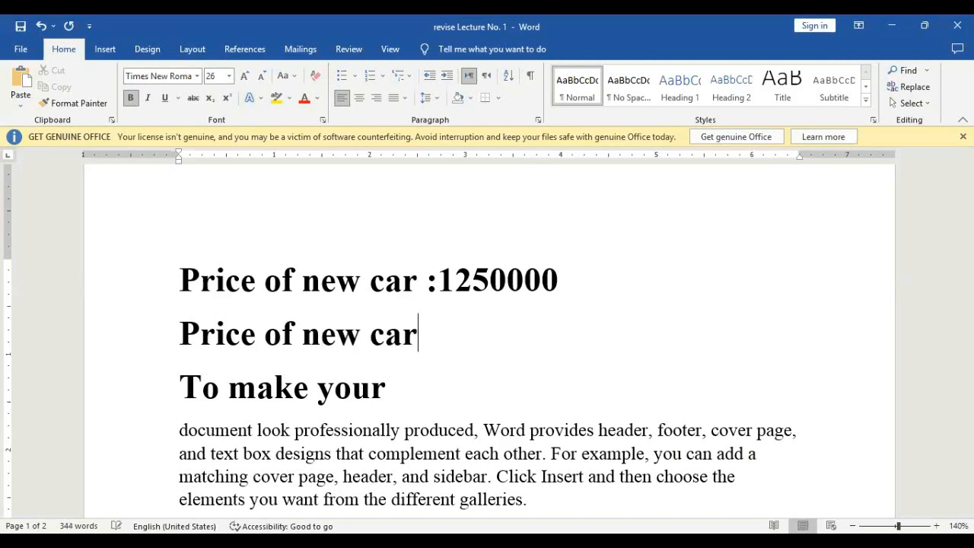
type(": 15")
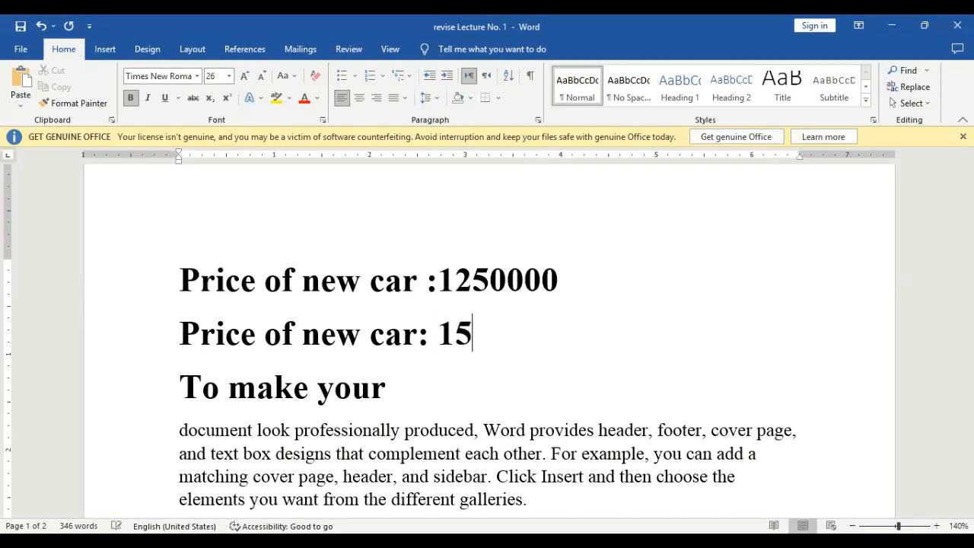
type("00000")
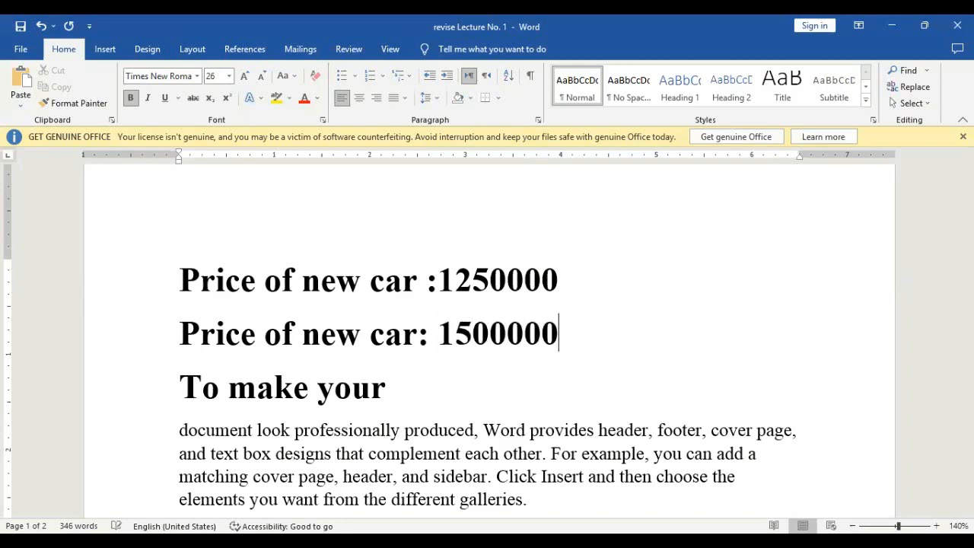
- Apply strikethrough to the "Price of new car :1250000" line, toggle it, and remove it again
left_click(144, 285)
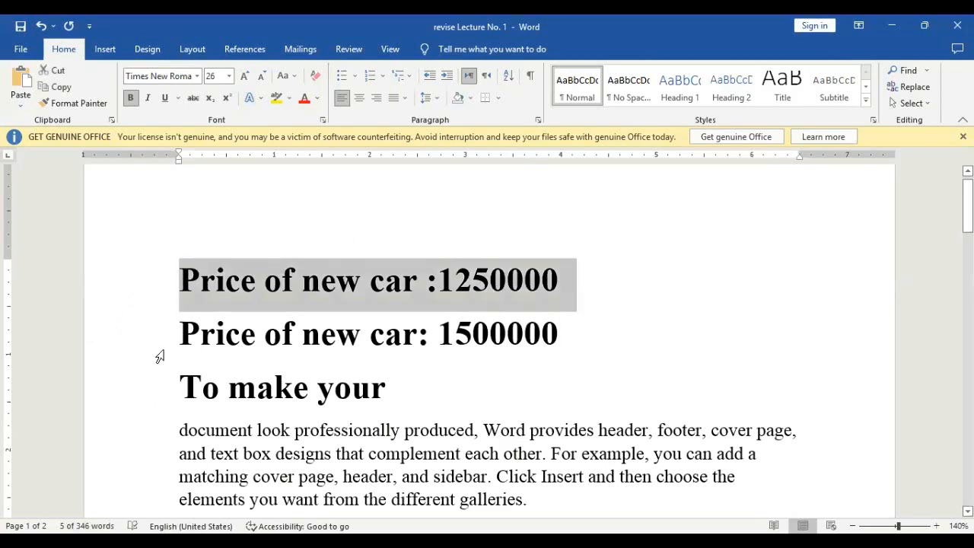
key("alt")
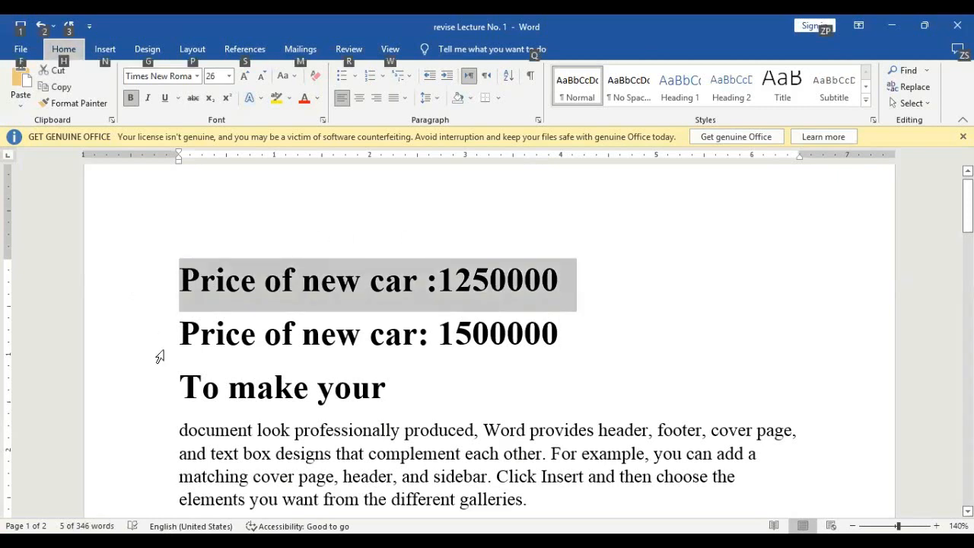
key("h")
key("4")
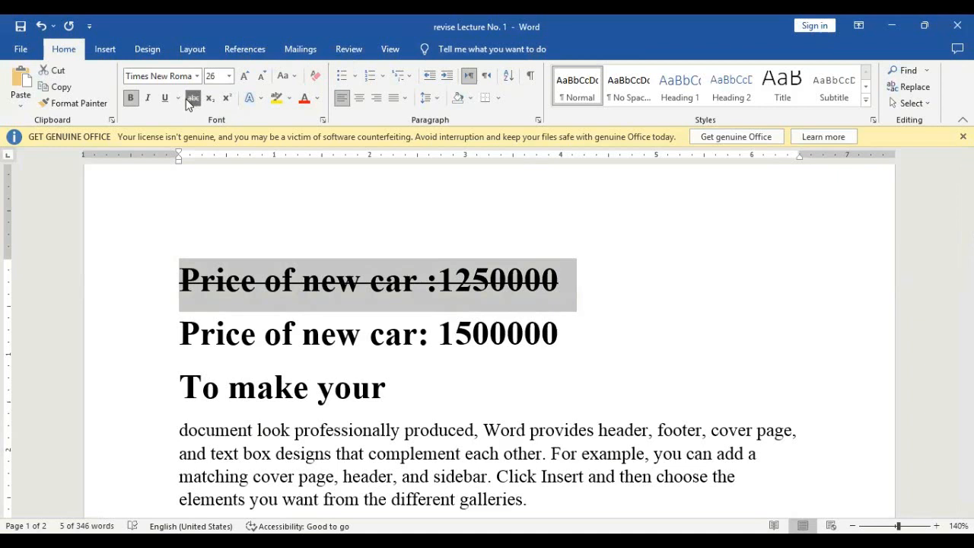
left_click(191, 99)
left_click(191, 100)
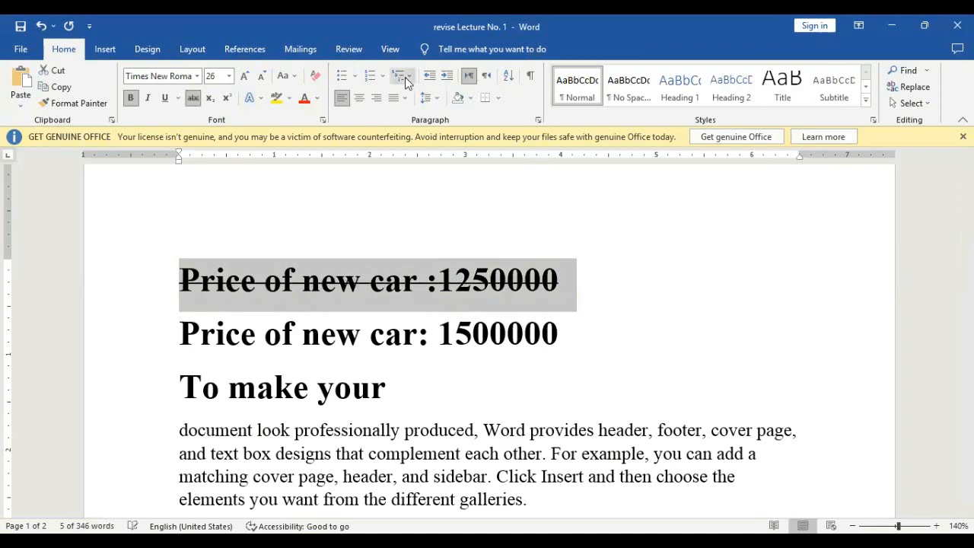
key("alt+Tab")
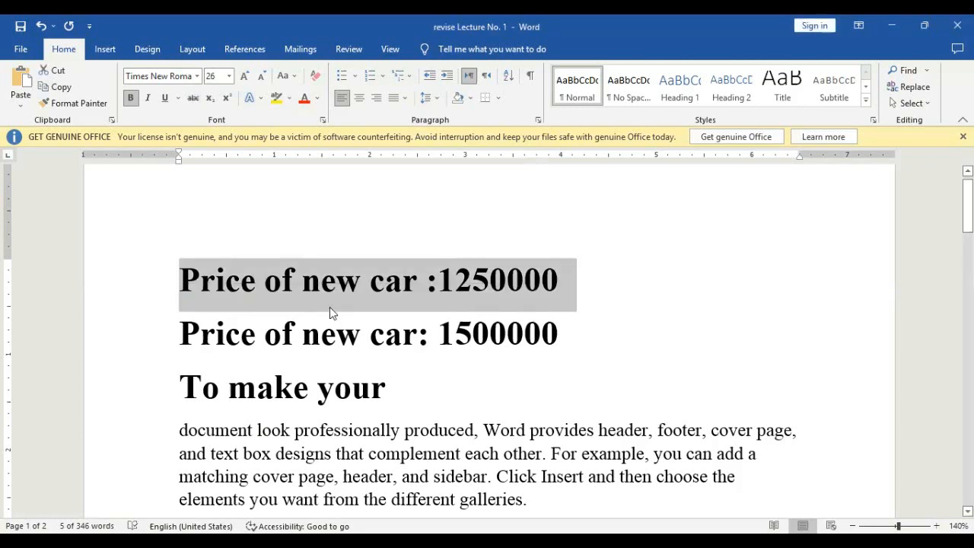
- Add a new line reading "X2" directly below the first "To make your" heading
left_click(386, 395)
key("Return")
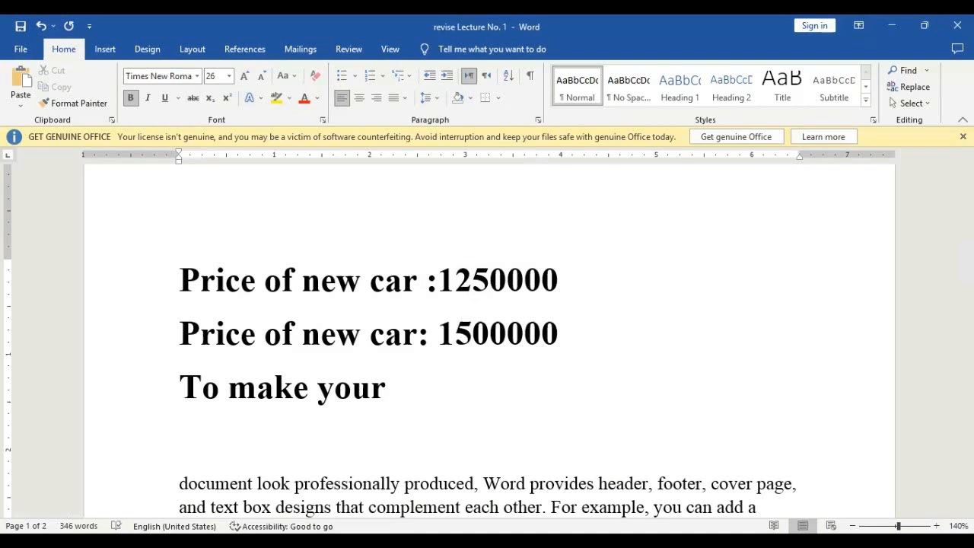
type("2")
key("BackSpace")
type("x")
key("BackSpace")
type("X2")
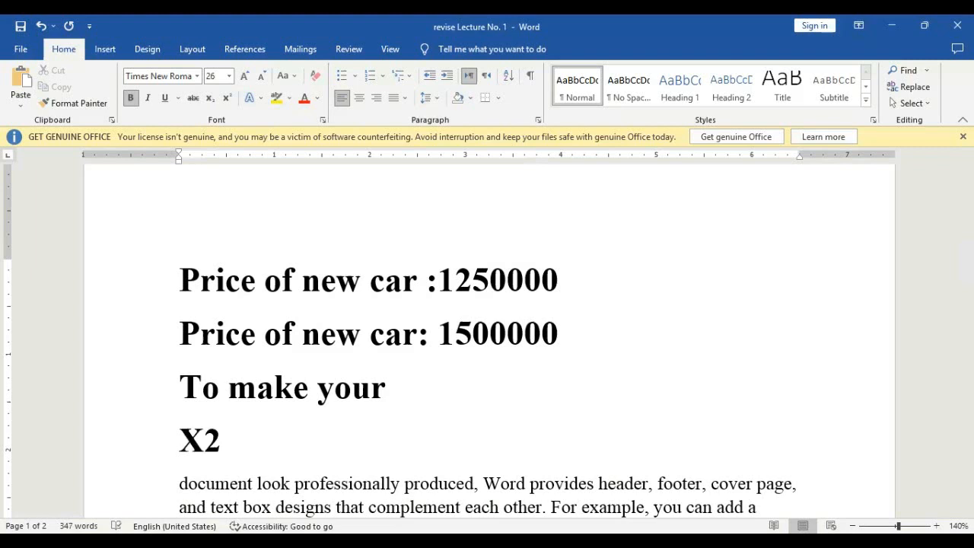
- Format the 2 in "X2" as subscript and deselect it
key("shift+Left")
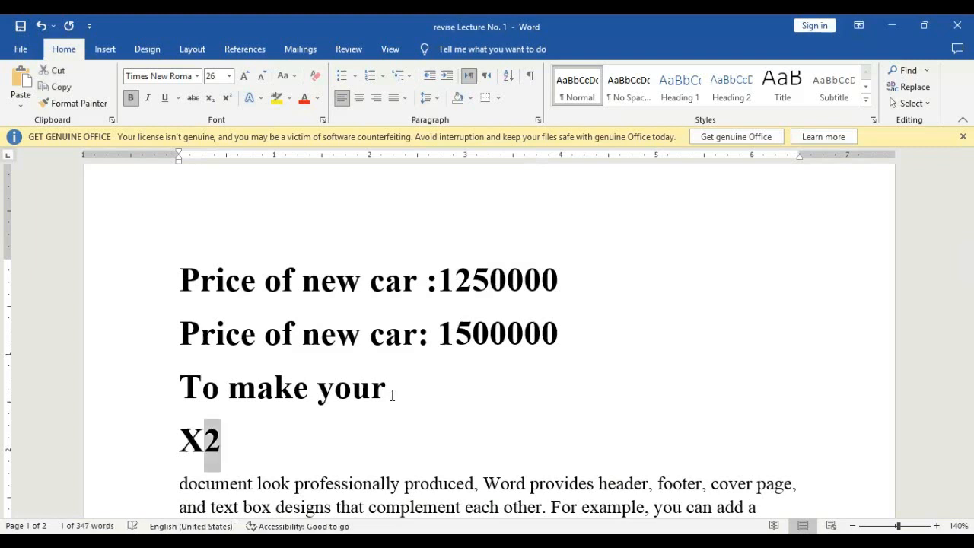
left_click(210, 99)
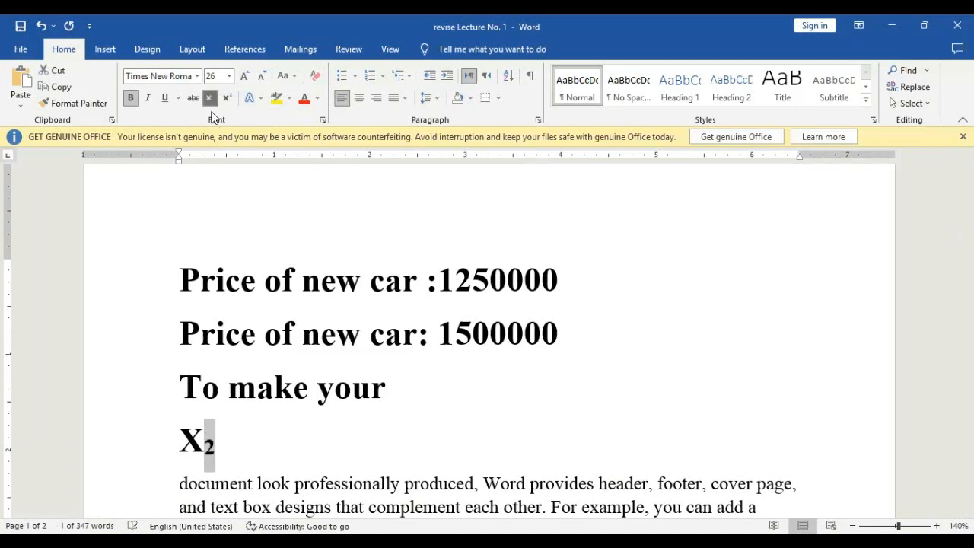
left_click(234, 453)
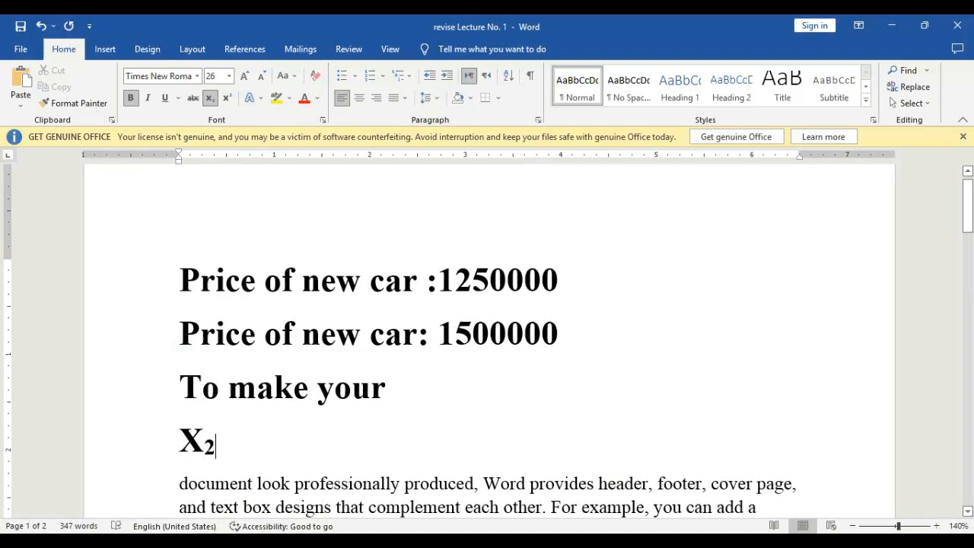
- Add a new line reading "H2O + H2SO4 →" directly below the X2 line
key("Return")
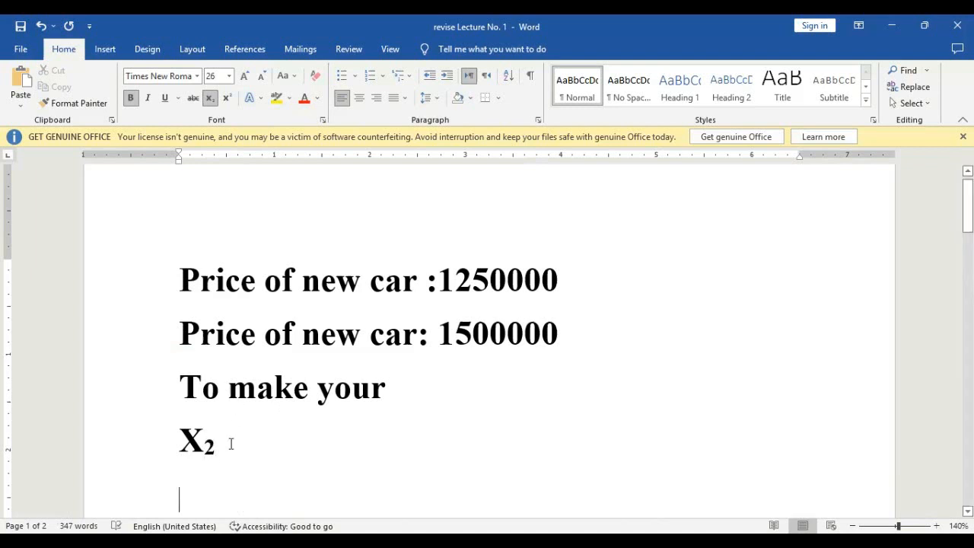
type("H")
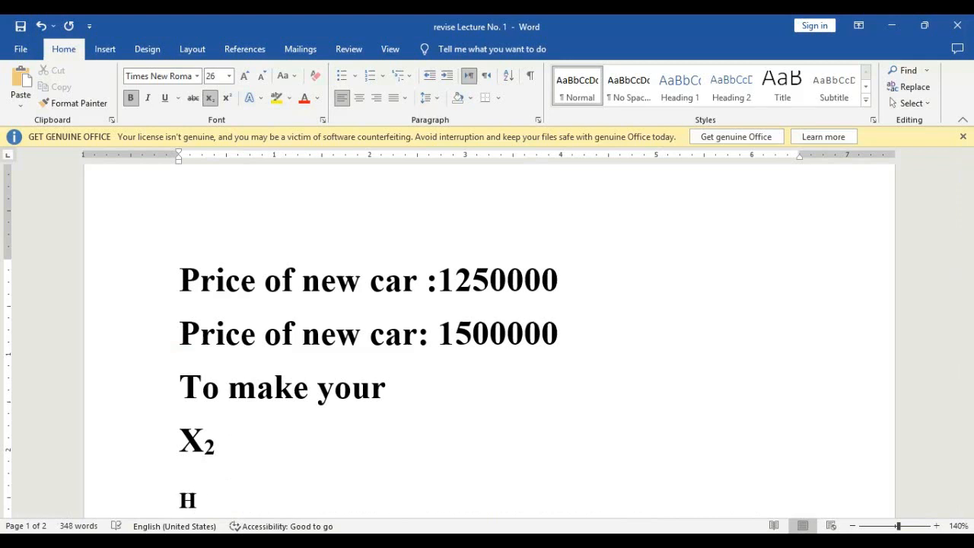
type("2O +H2SO")
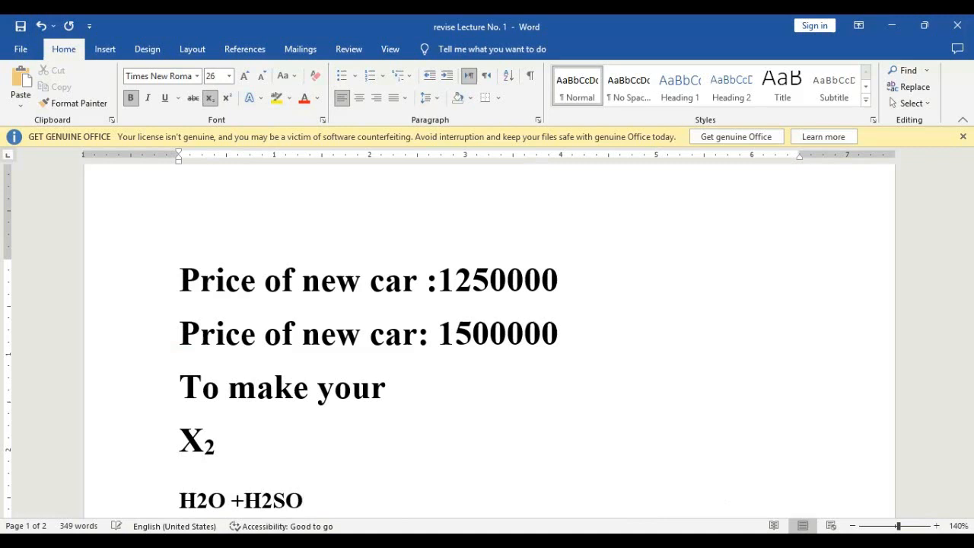
type("4")
type("-->")
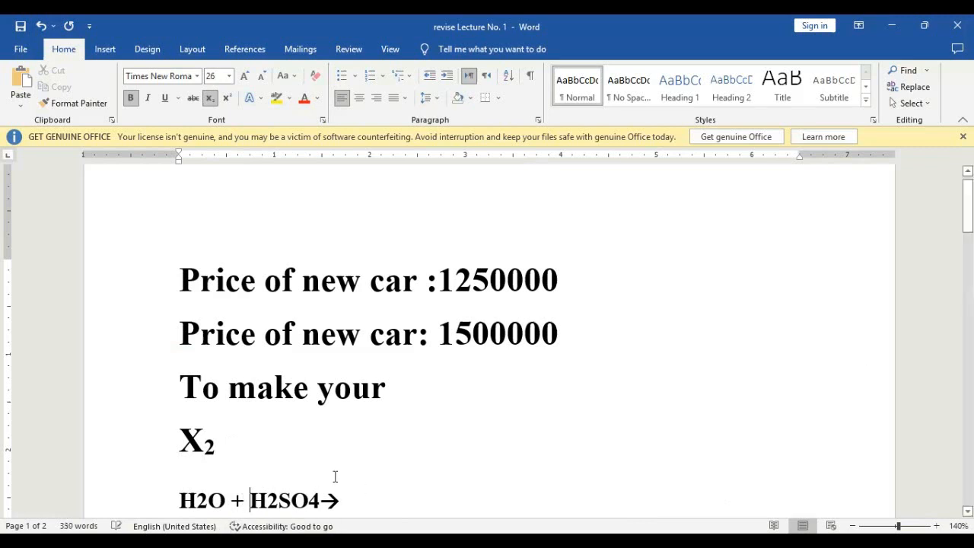
left_click(318, 501)
- Remove the subscript formatting from the whole "H2O + H2SO4 →" line
scroll(322, 339, "down", 3)
left_click_drag(206, 362, 197, 362)
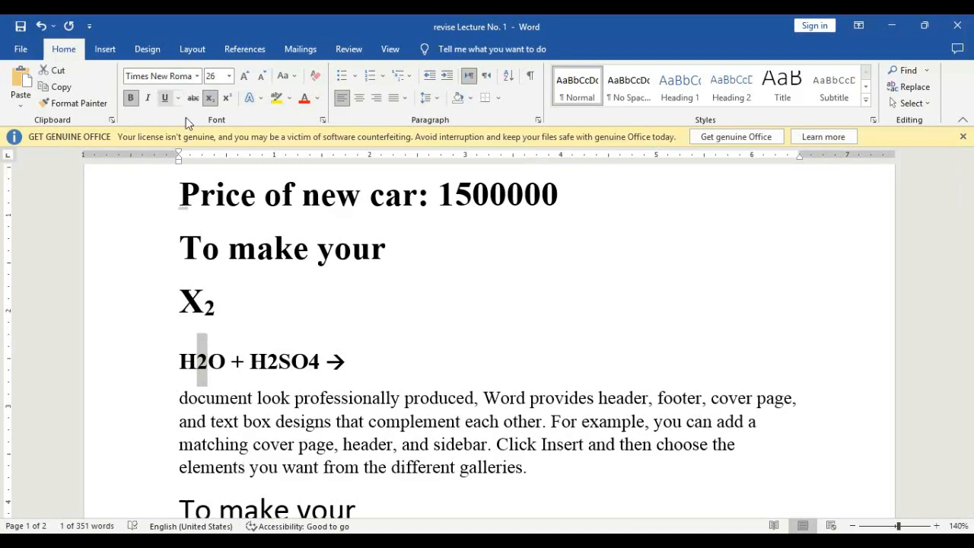
left_click(211, 101)
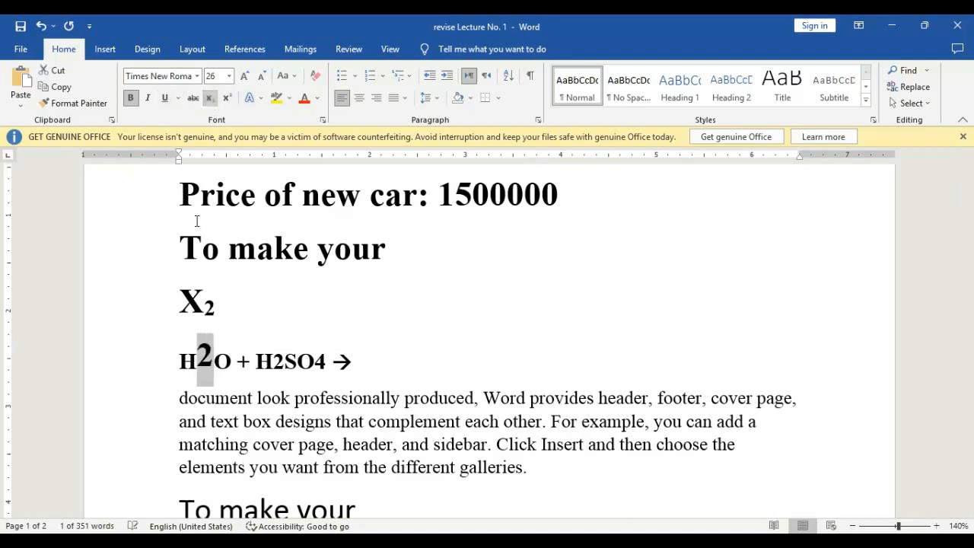
left_click(137, 366)
left_click(211, 101)
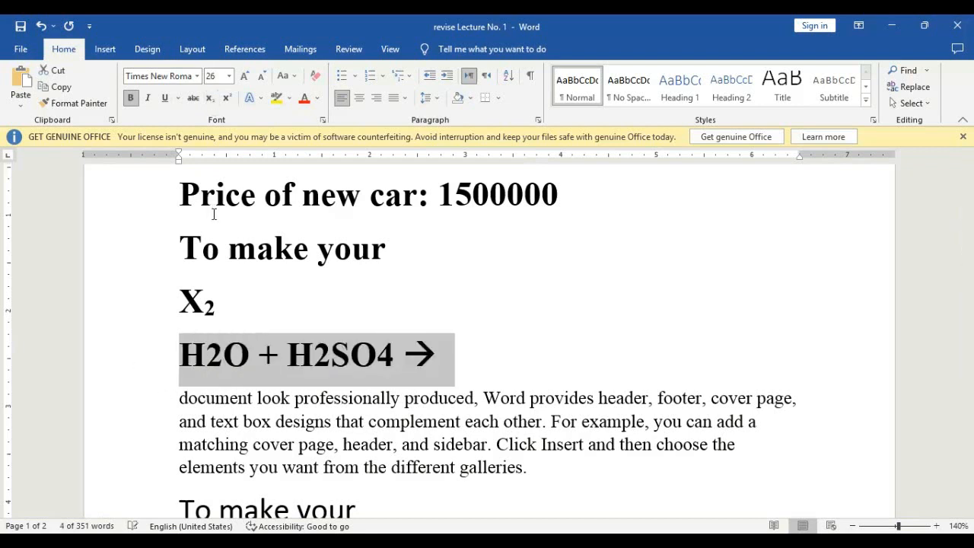
- Format the 2 in H2O and both the 2 and the 4 in H2SO4 as subscript, then deselect
left_click(232, 373)
left_click_drag(223, 356, 206, 356)
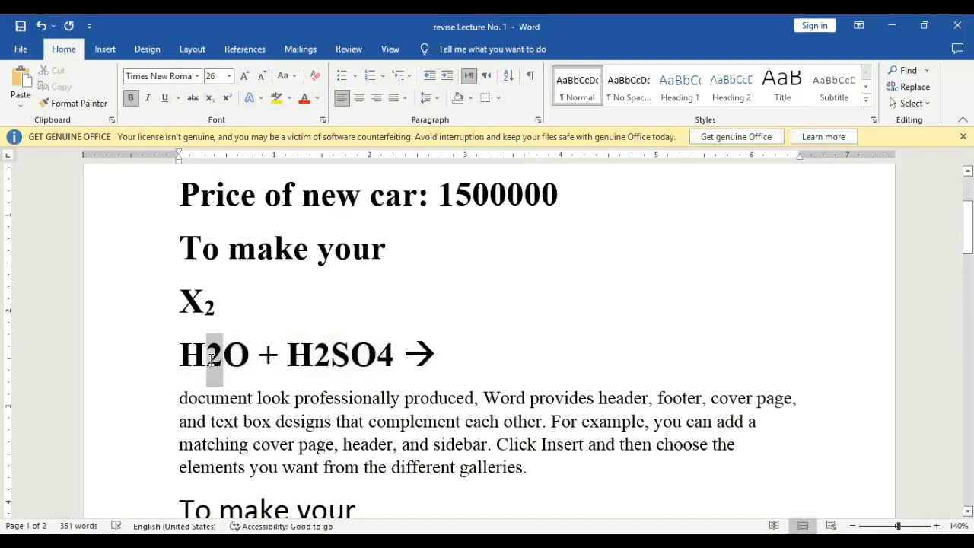
left_click(212, 98)
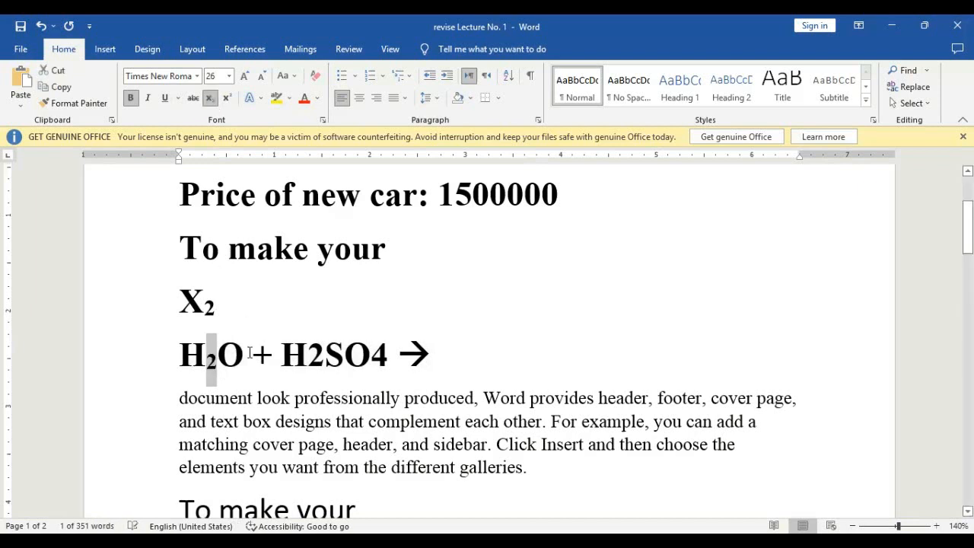
left_click_drag(328, 356, 308, 356)
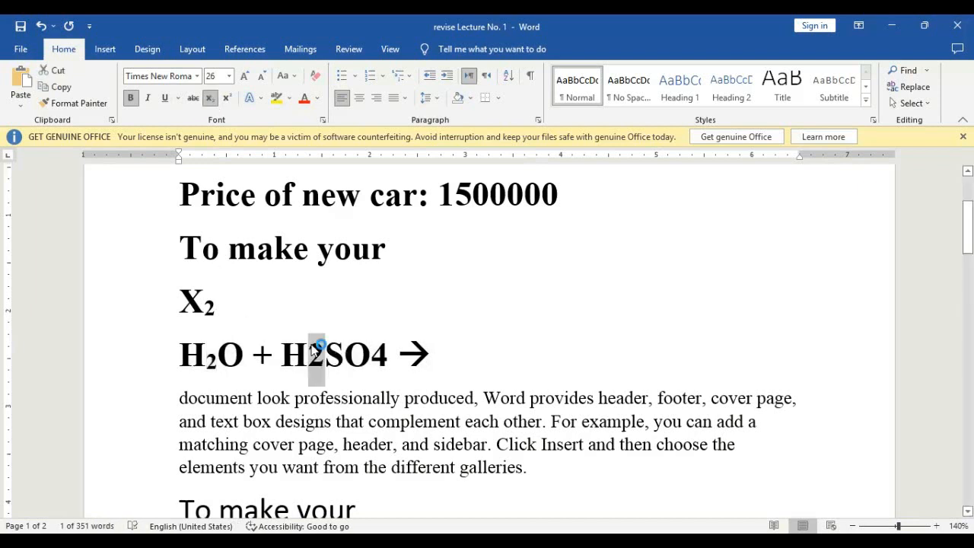
left_click(208, 102)
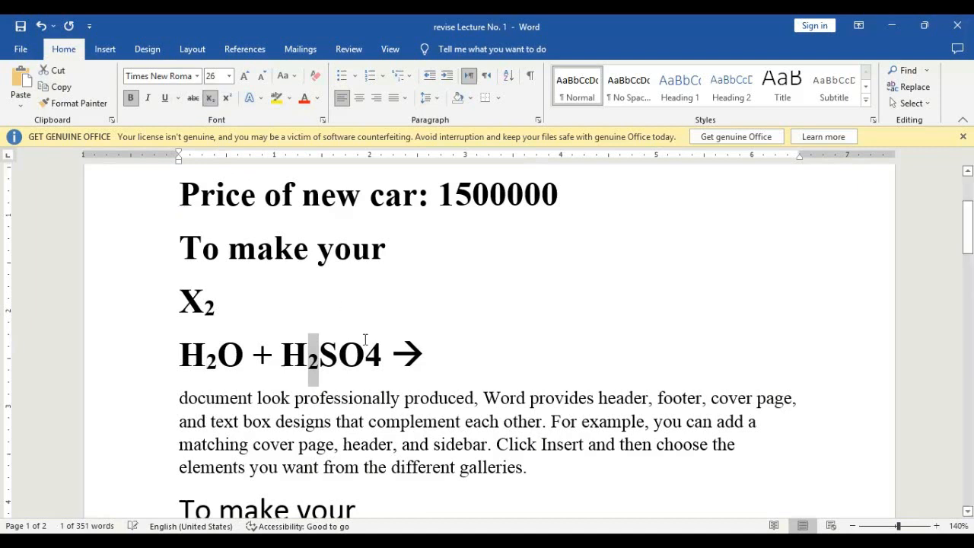
left_click_drag(365, 356, 376, 359)
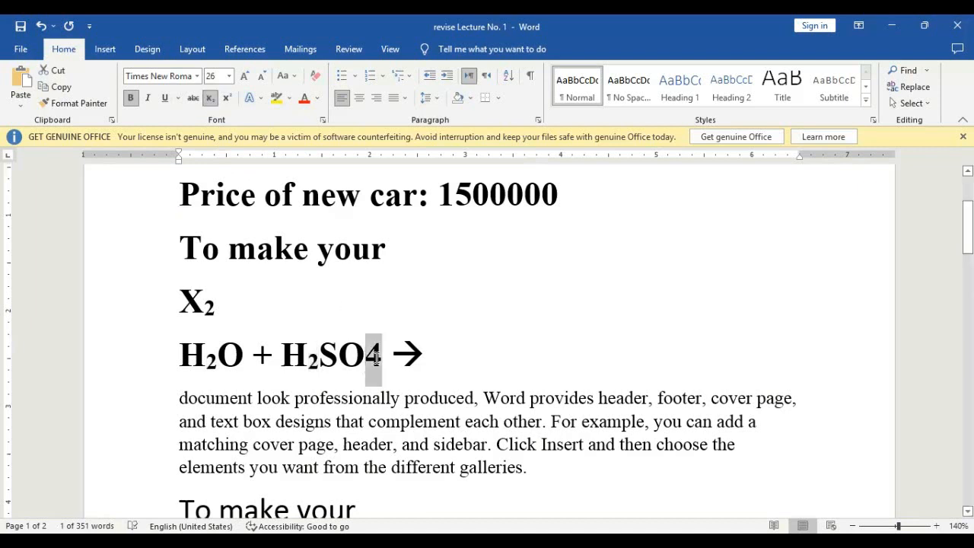
left_click(212, 98)
left_click(449, 363)
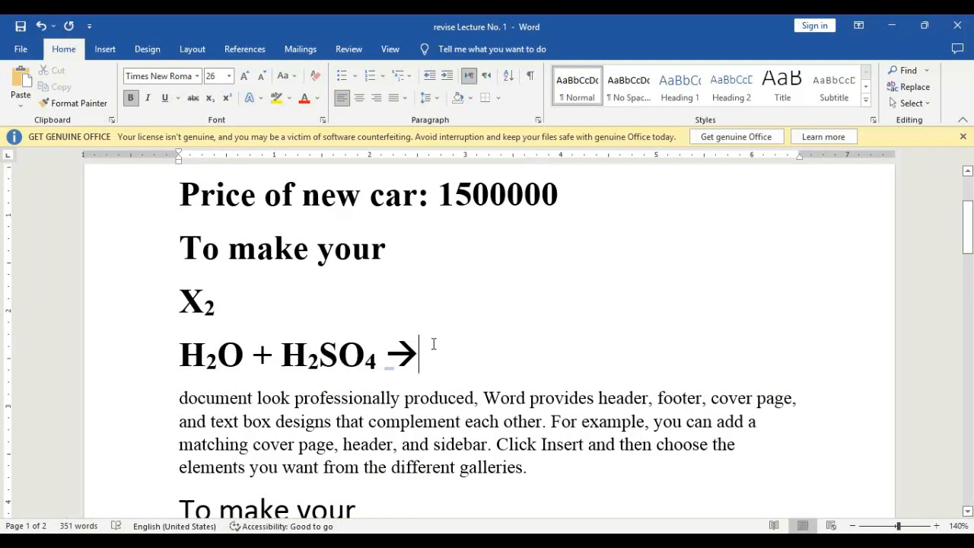
- Add a line reading "23=8" below the chemical equation and format its 3 as superscript
key("Return")
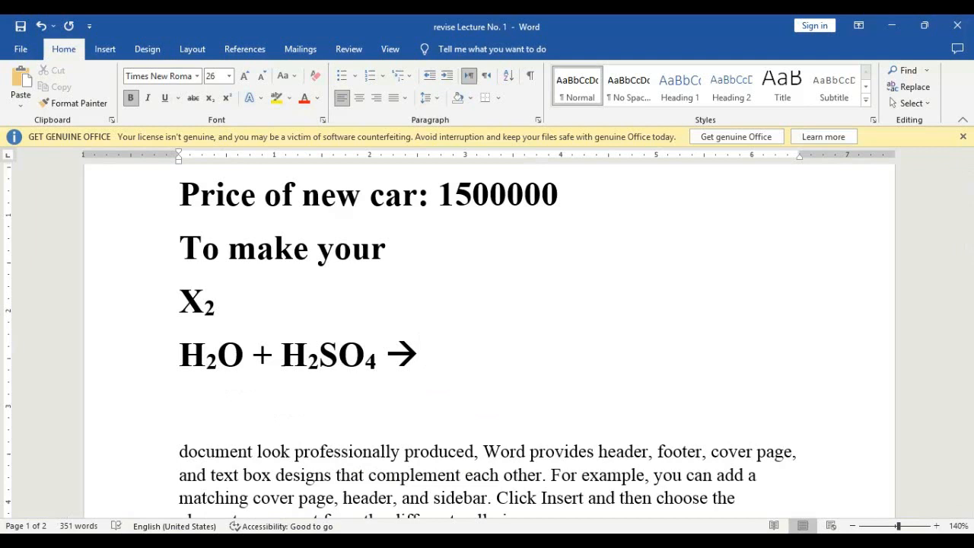
type("23")
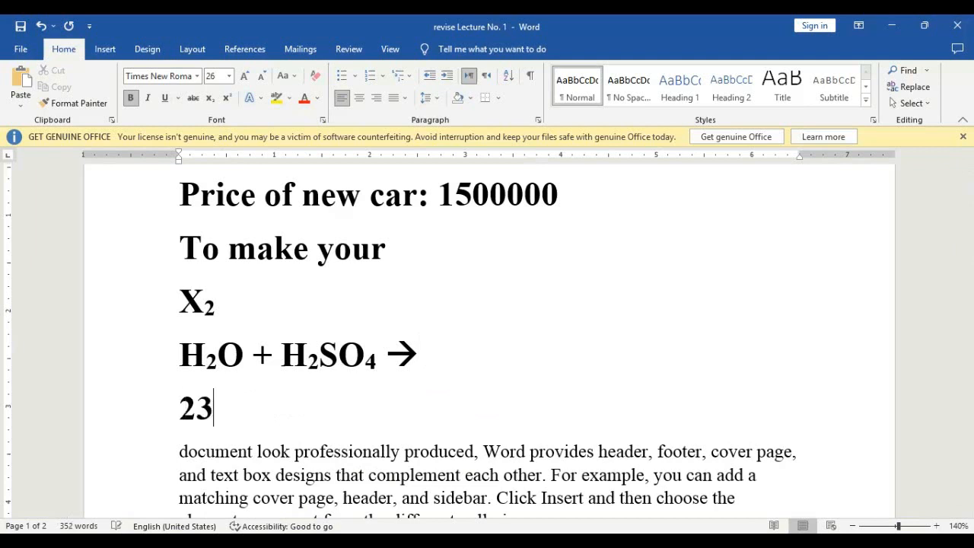
type("=8")
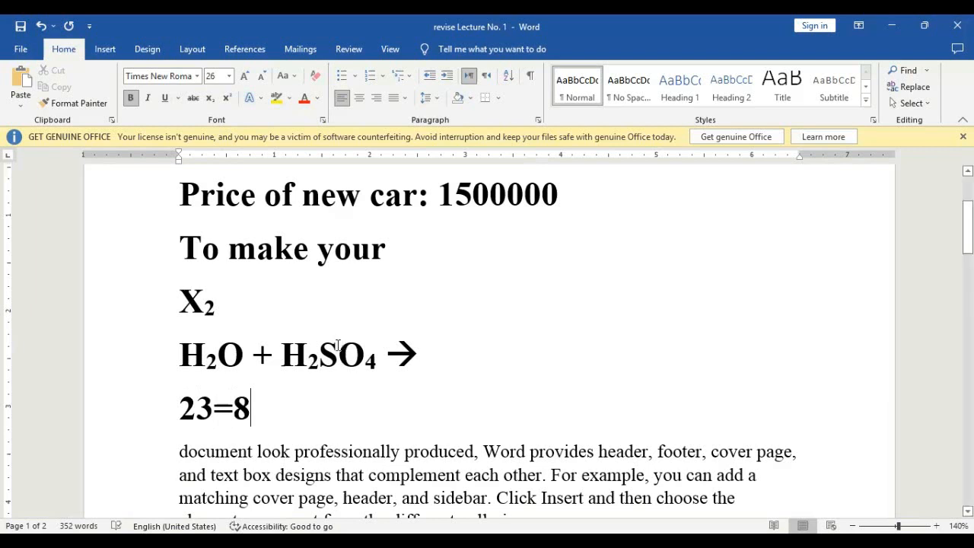
left_click_drag(196, 408, 213, 409)
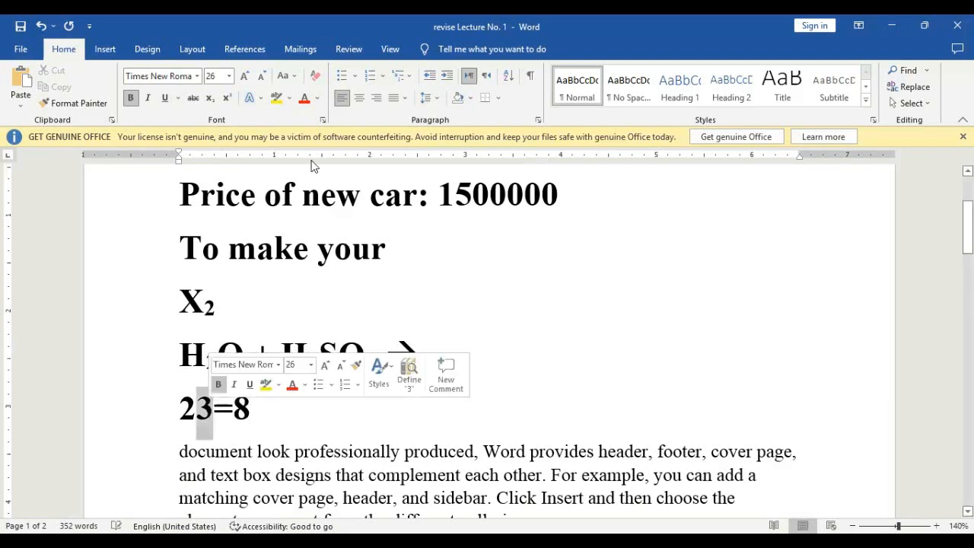
left_click(227, 99)
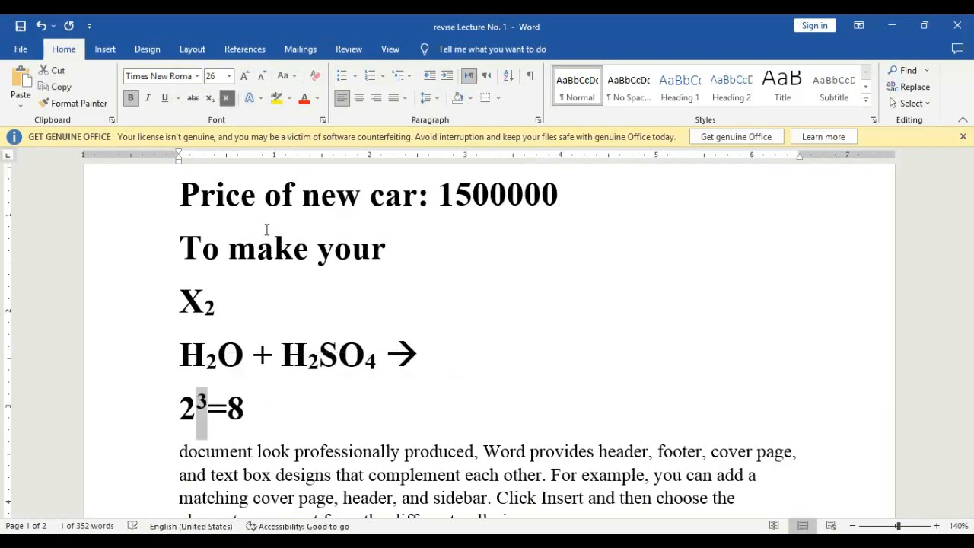